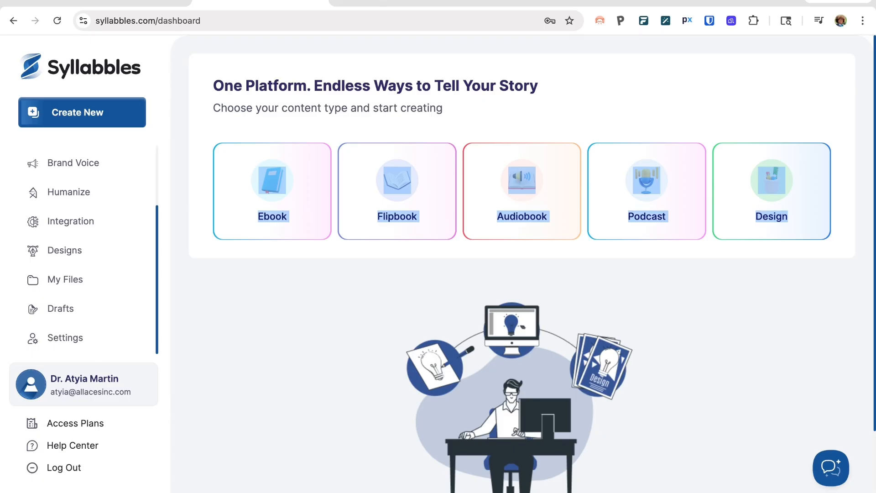
Look through the Brand Voice, Integration, Designs, My Files, Drafts and Settings pages, including the plan settings
left_click(389, 430)
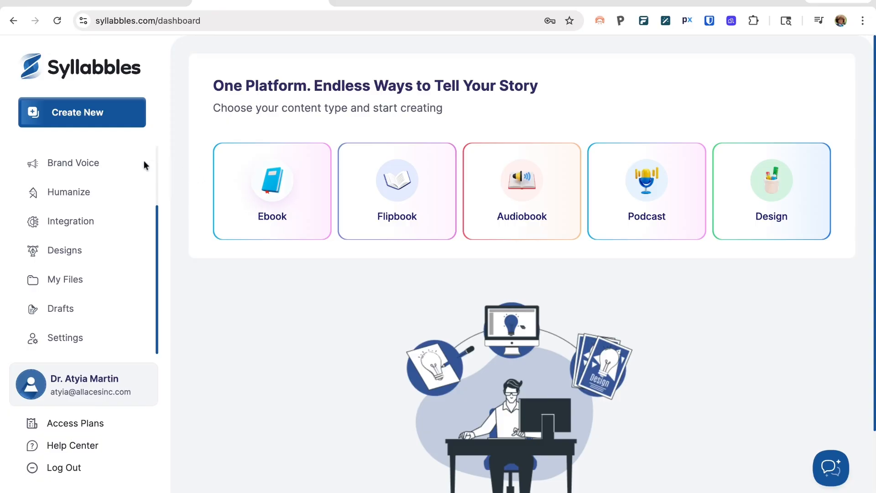
left_click(89, 165)
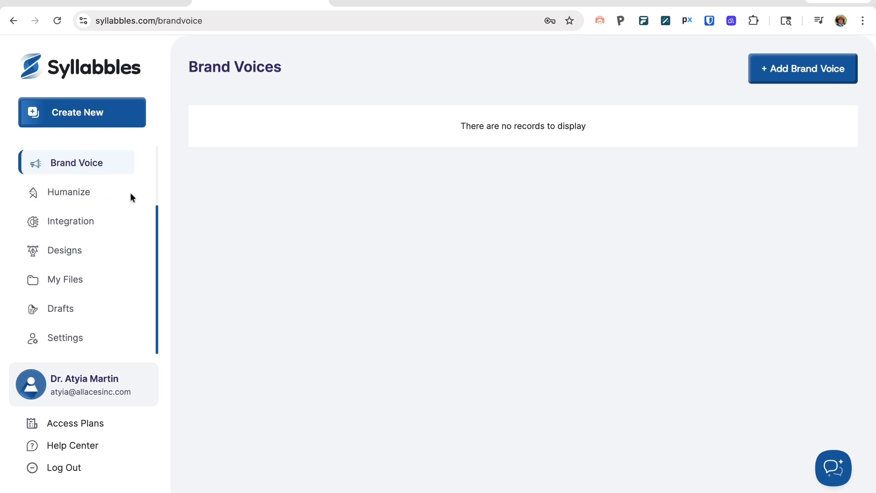
left_click(69, 225)
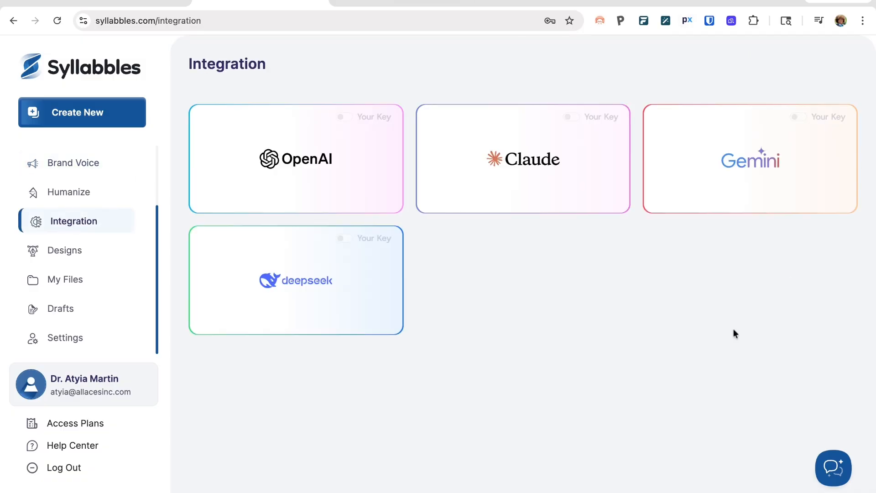
left_click(70, 252)
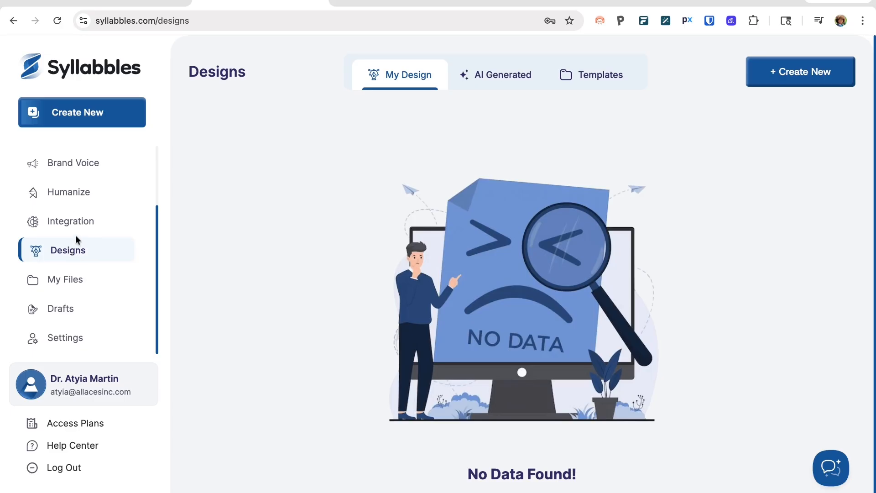
left_click(69, 280)
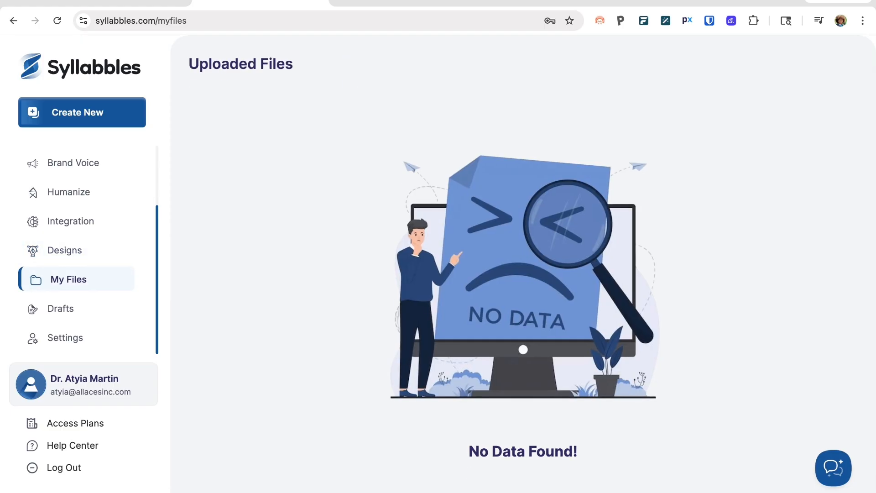
left_click(65, 314)
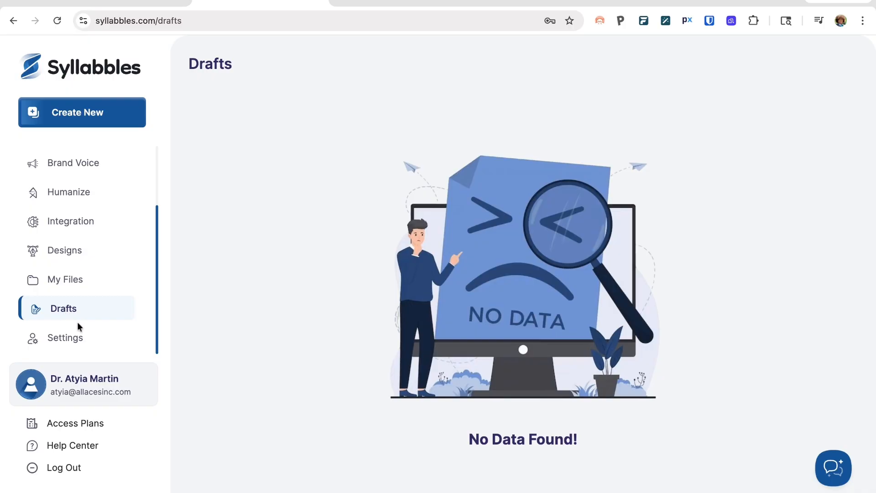
left_click(73, 343)
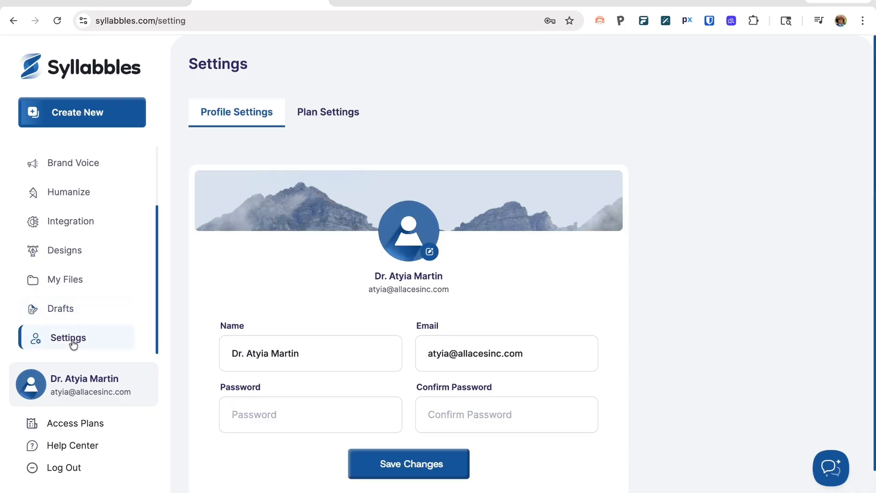
scroll(193, 244, "down", 1)
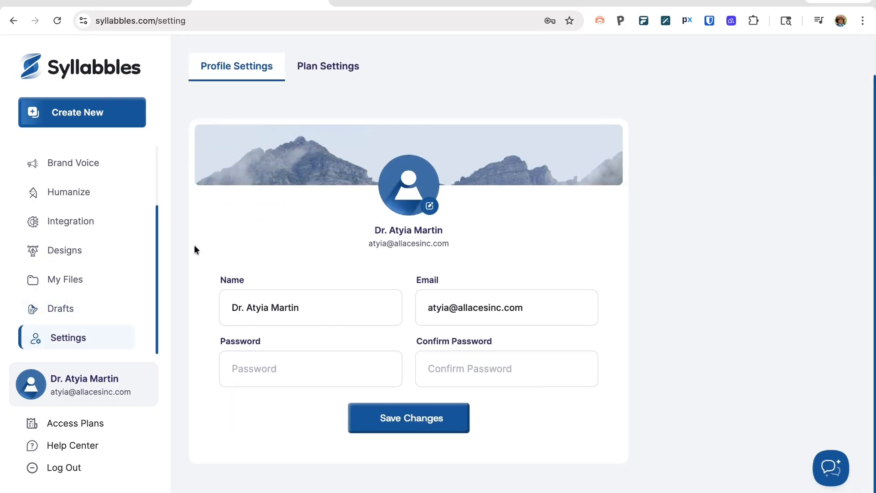
scroll(193, 245, "up", 1)
left_click(331, 113)
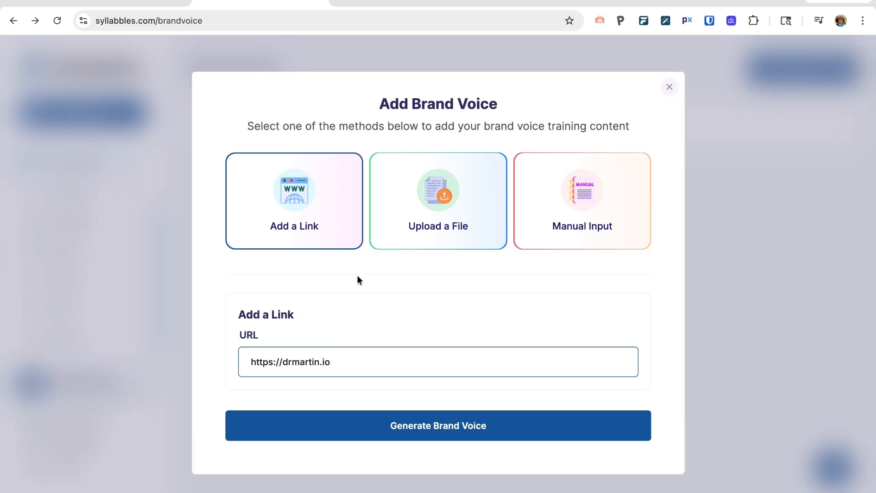
left_click(401, 431)
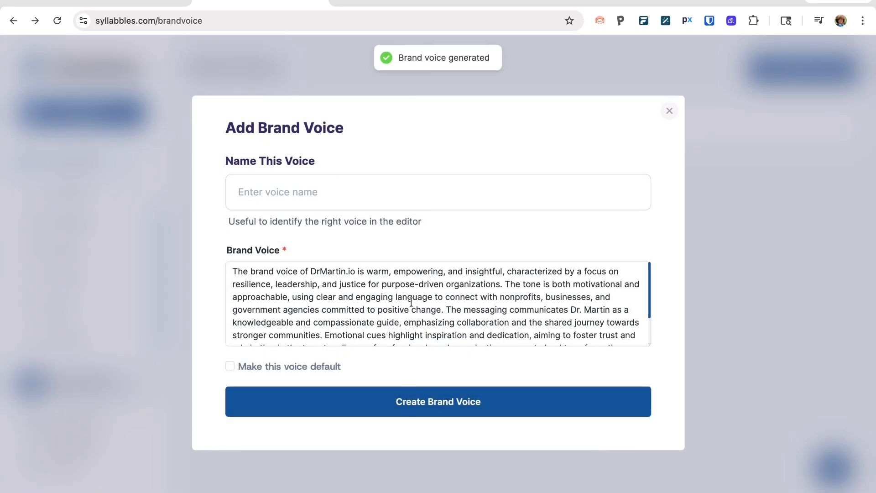
scroll(411, 301, "down", 2)
scroll(411, 301, "up", 2)
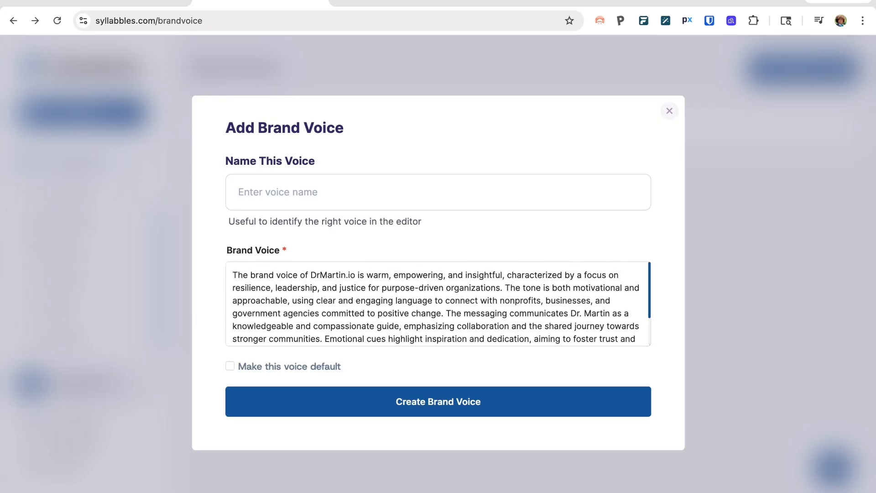
scroll(438, 303, "down", 1)
scroll(438, 303, "up", 1)
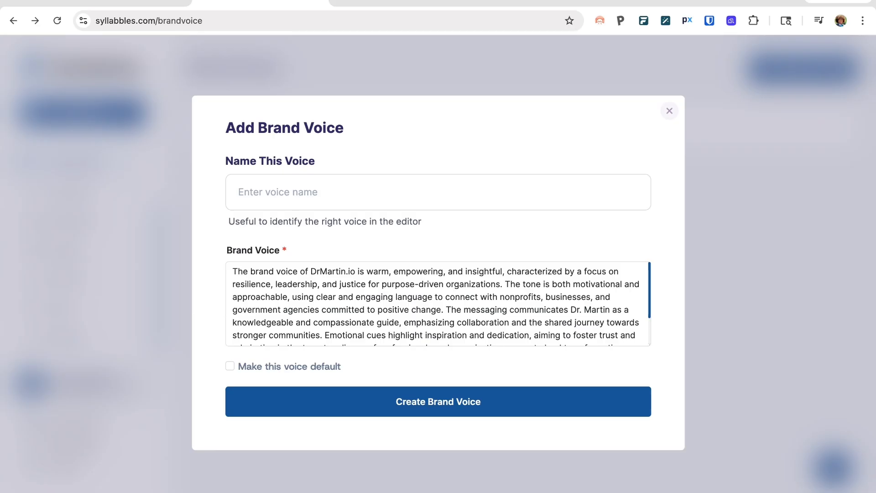
scroll(438, 304, "down", 1)
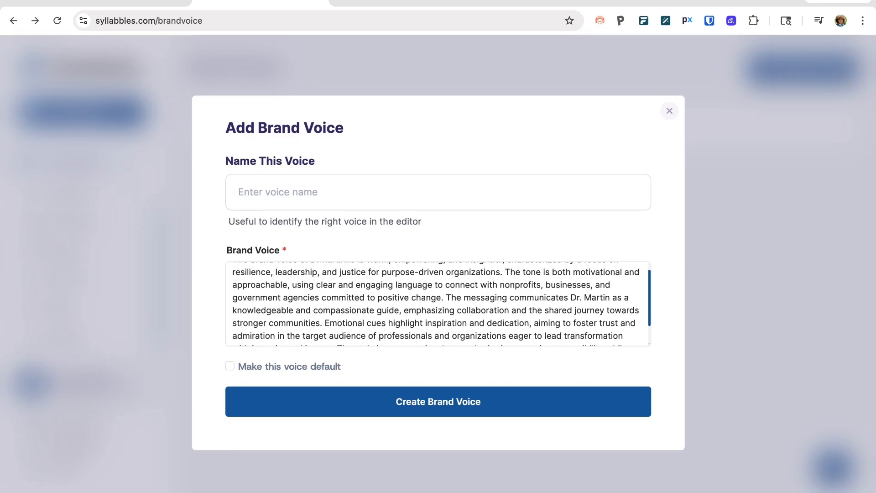
scroll(349, 293, "down", 2)
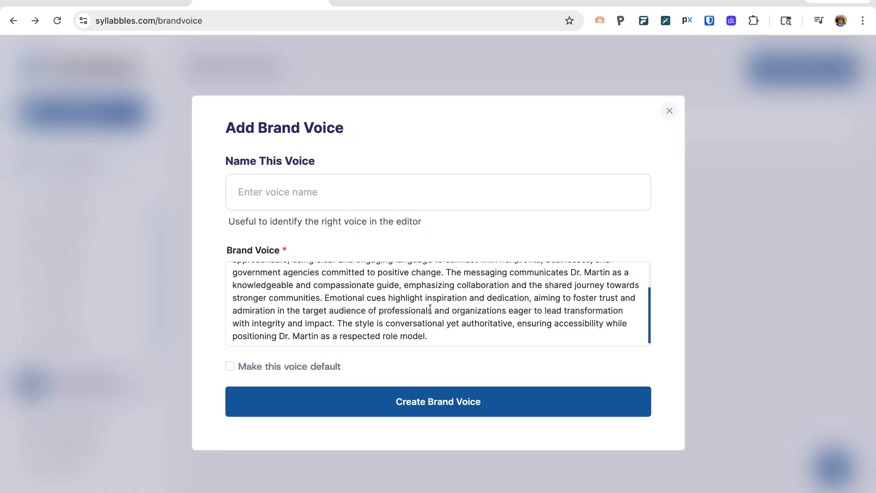
Name the generated brand voice DrMartin.io, make it the default voice and create it
left_click(431, 188)
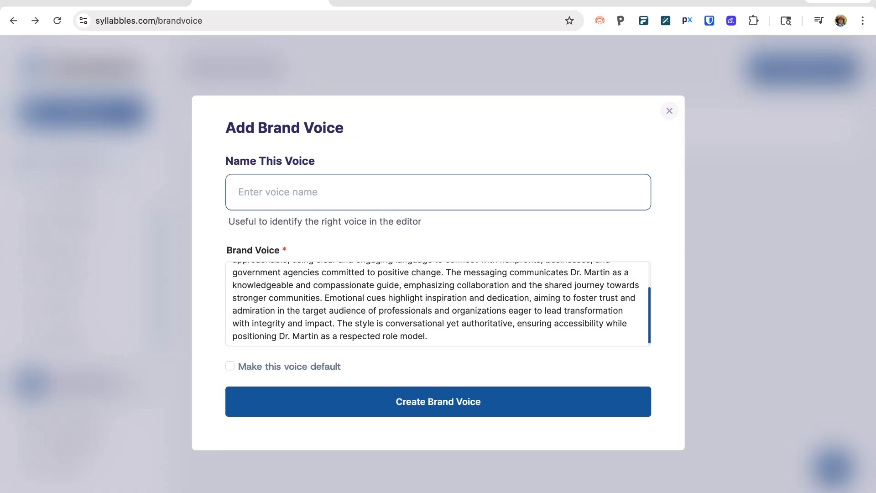
type("D")
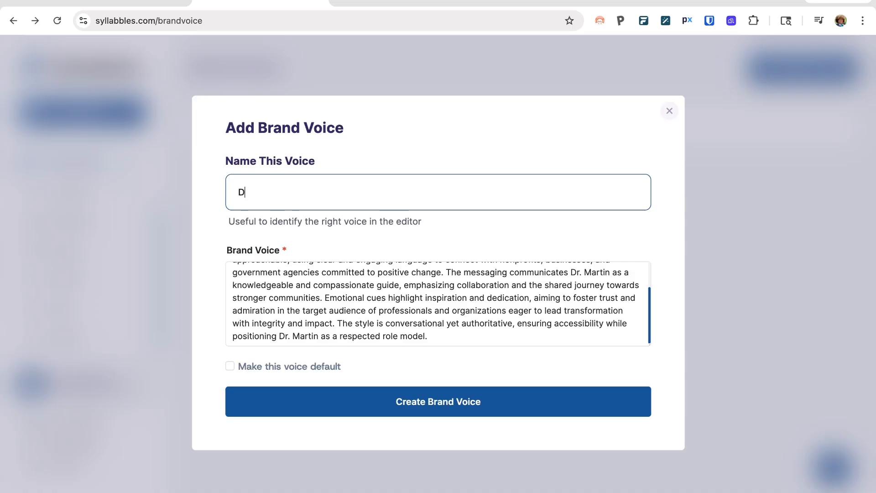
type("rMartin.io")
left_click(229, 366)
left_click(461, 410)
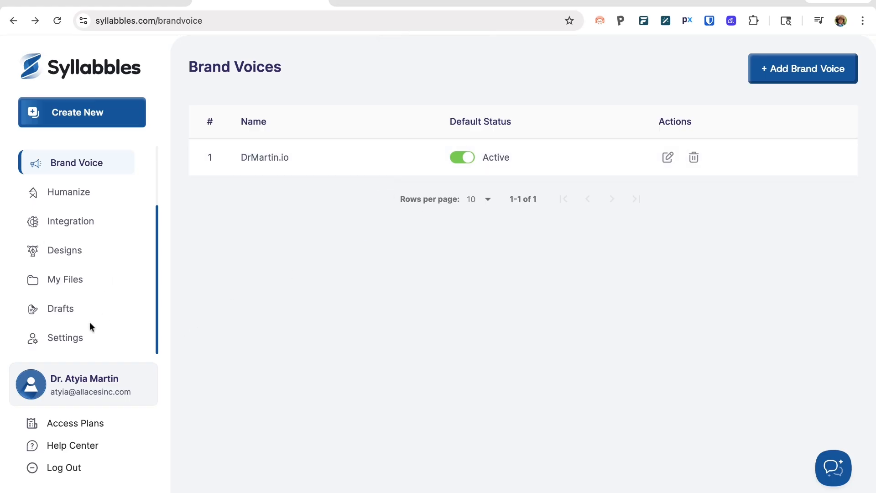
Start a new ebook from the dashboard using the Event Marketing template
left_click(101, 70)
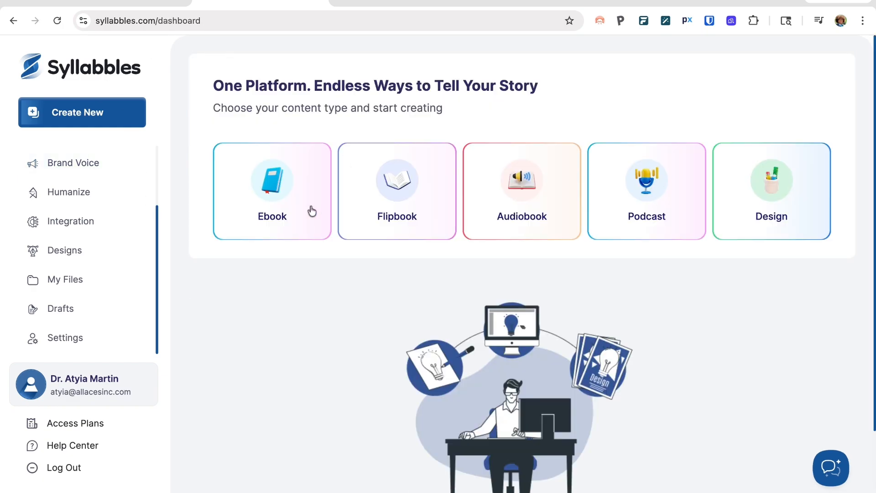
left_click(273, 184)
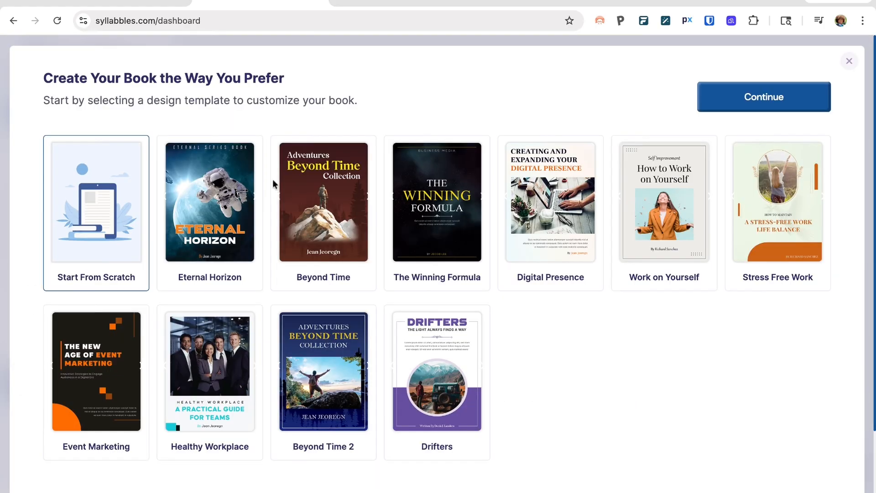
mouse_move(110, 361)
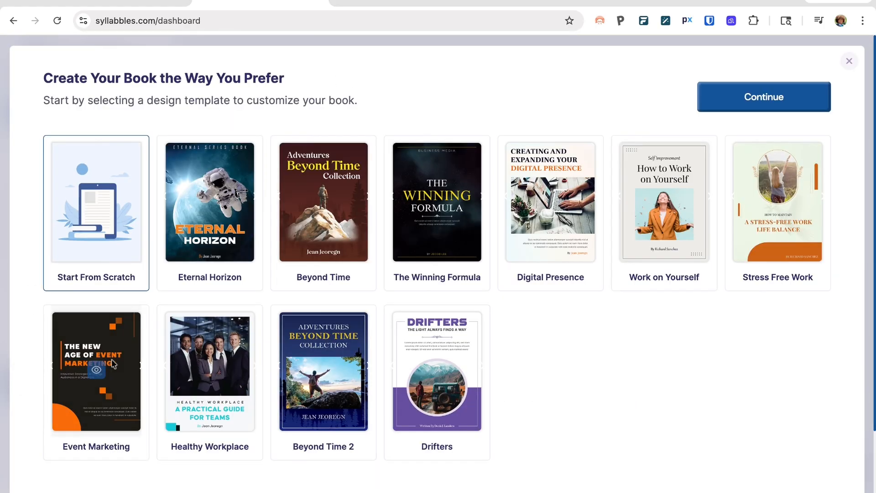
left_click(80, 386)
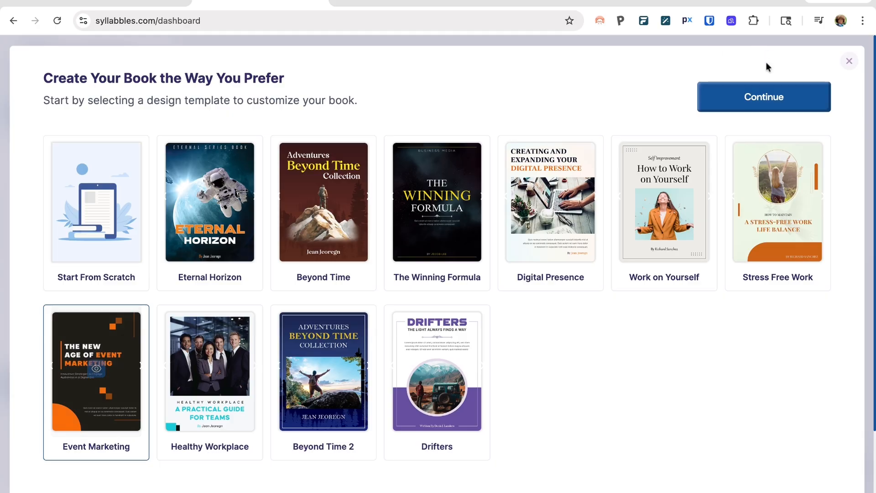
left_click(761, 94)
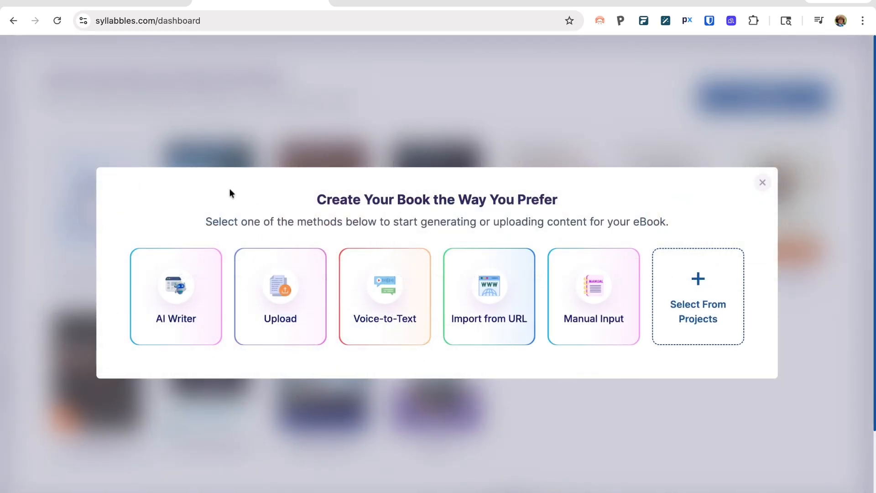
Upload the file "We Are the Question + Answer Manuscript.pdf" as the ebook's content and continue
left_click(283, 294)
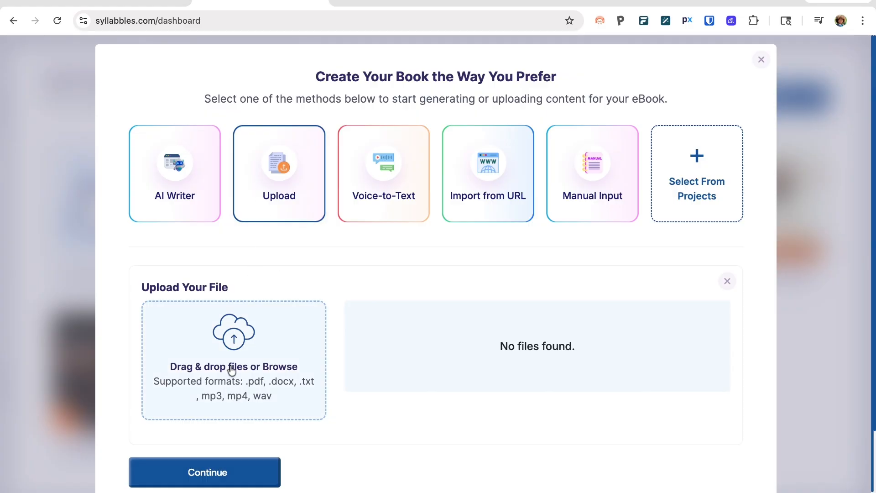
left_click(250, 344)
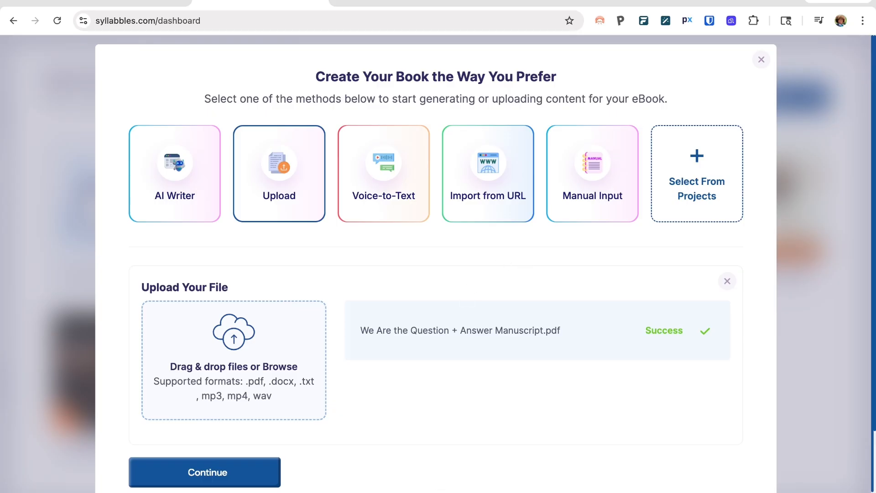
left_click(210, 474)
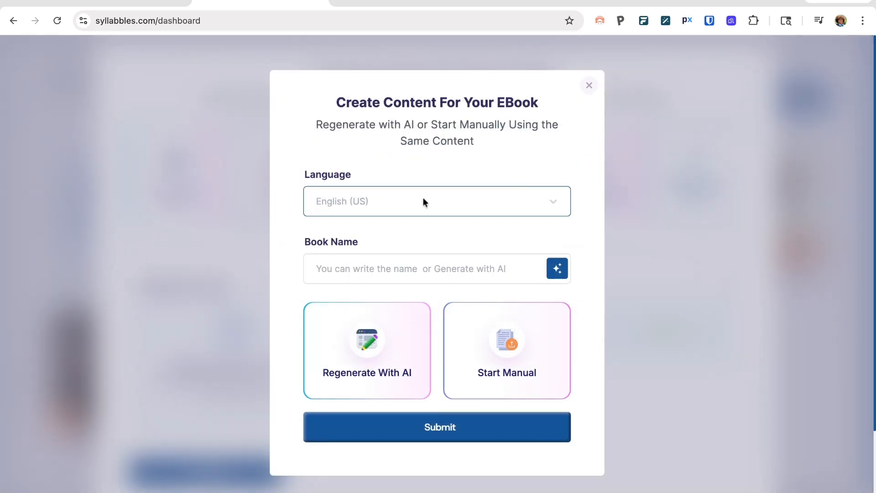
Set the ebook's language to English (US), name it "We Are the Question & the Answer", and submit it with the Start Manual option
left_click(363, 198)
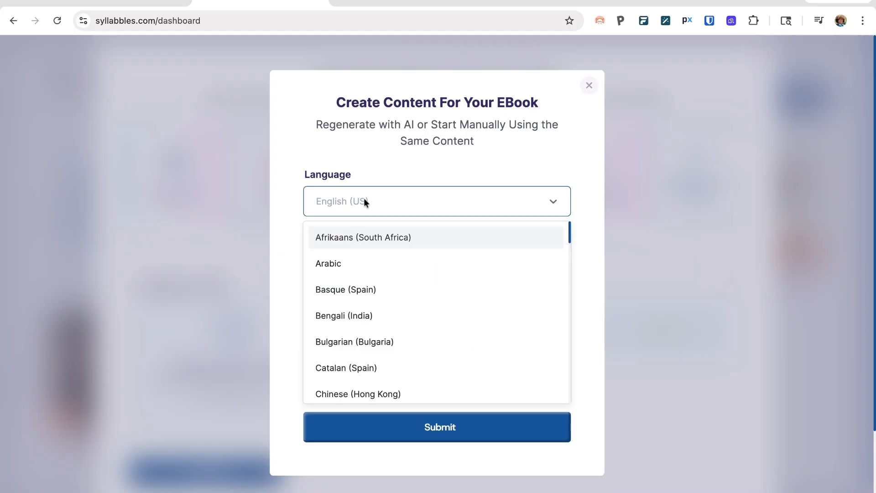
type("eng")
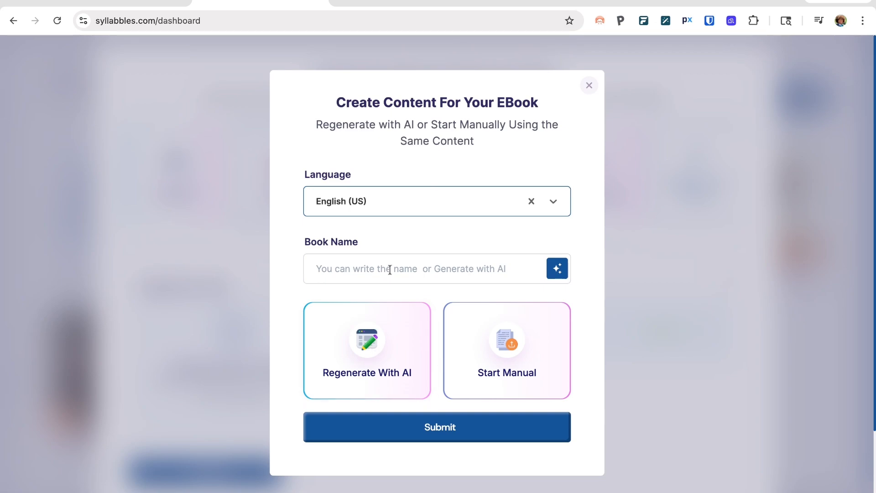
left_click(380, 267)
type("We Are the Question & the Answer")
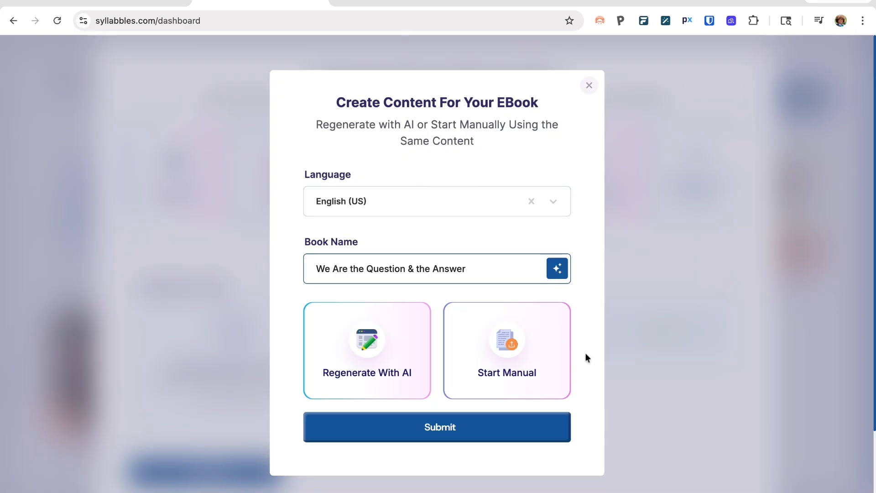
left_click(499, 335)
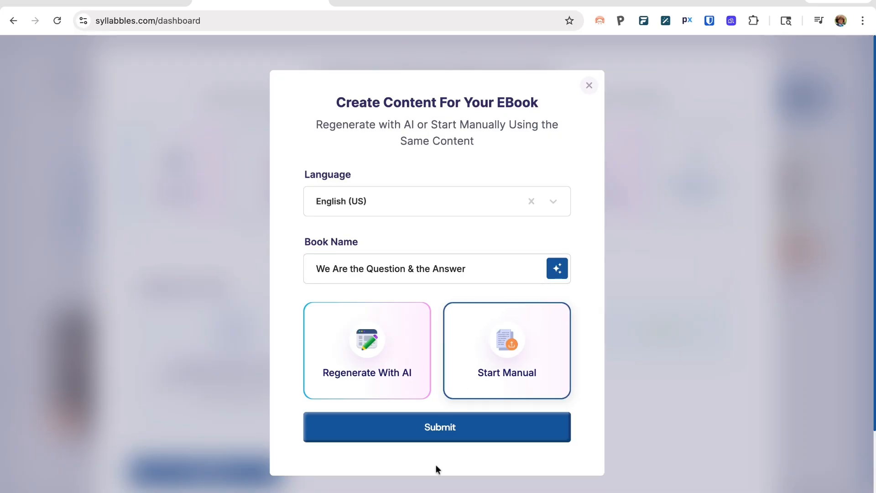
left_click(437, 437)
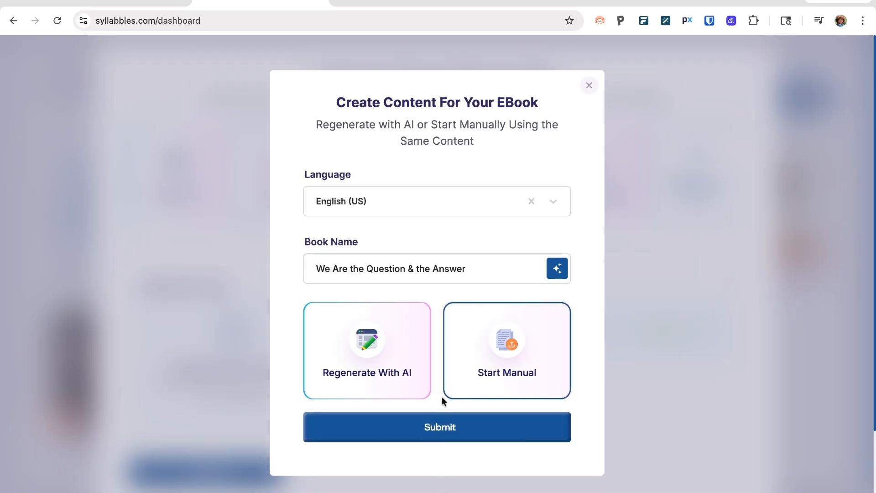
left_click(440, 429)
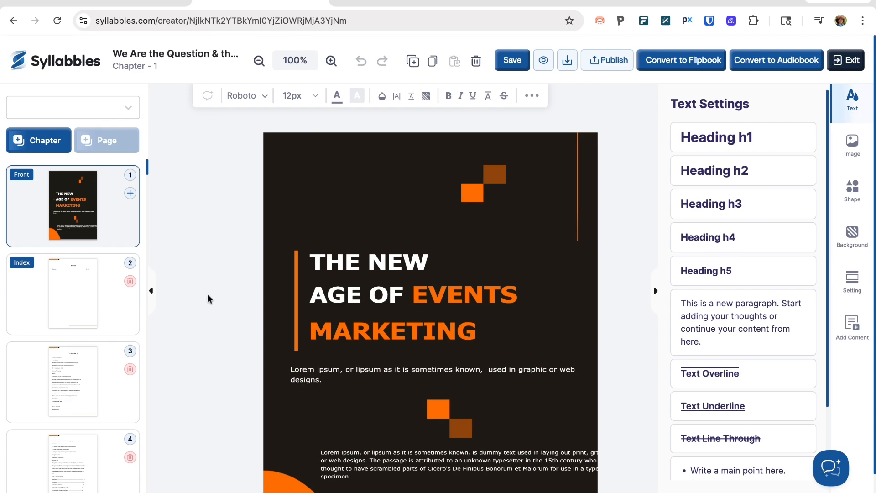
Move the small lorem ipsum paragraph near the bottom of the front cover to the left so it fits within the page
scroll(214, 389, "down", 1)
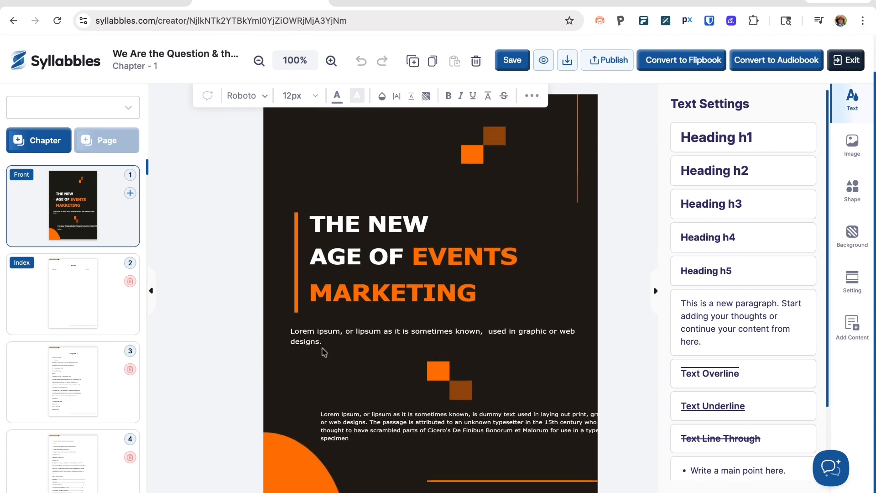
scroll(322, 354, "up", 1)
scroll(323, 354, "down", 1)
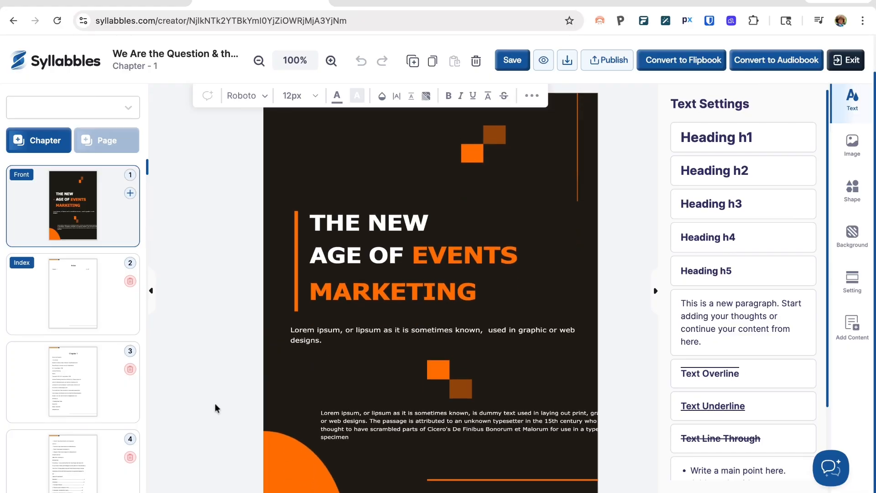
left_click(364, 420)
left_click_drag(413, 429, 380, 426)
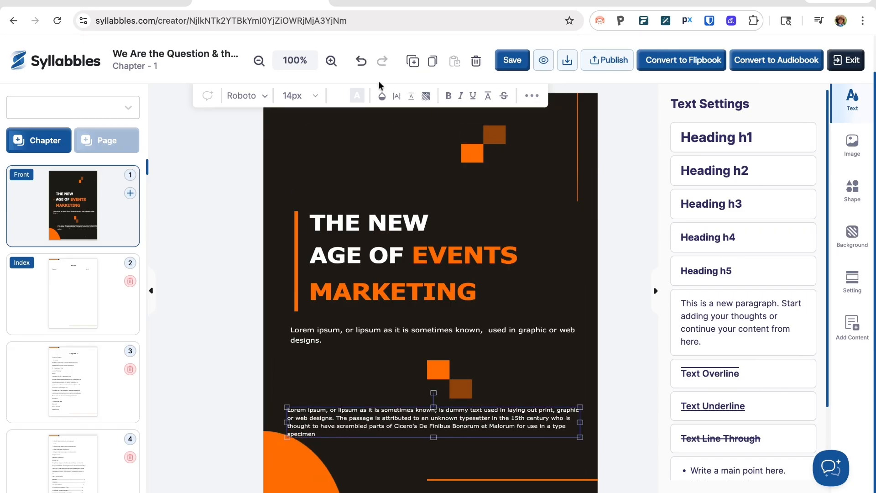
Look through the ebook's index page, the opening page of Chapter 1 and the imported front-matter pages up to page 6
left_click(68, 316)
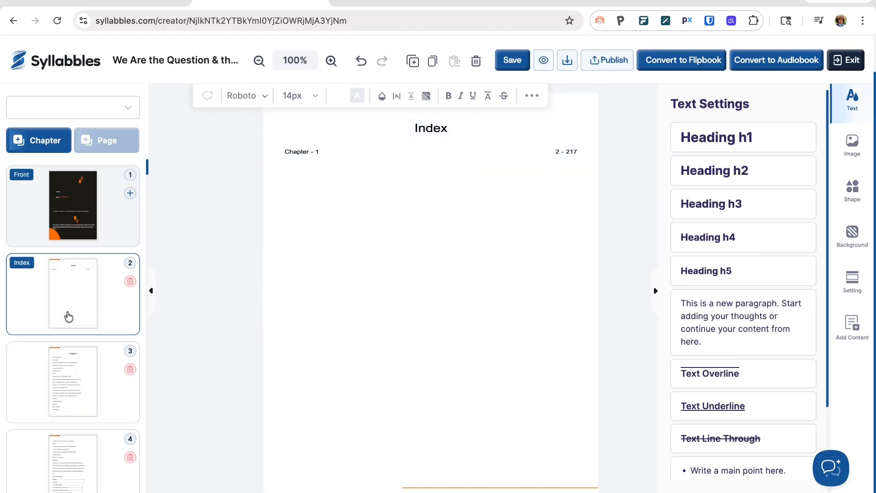
left_click(70, 392)
scroll(71, 392, "down", 3)
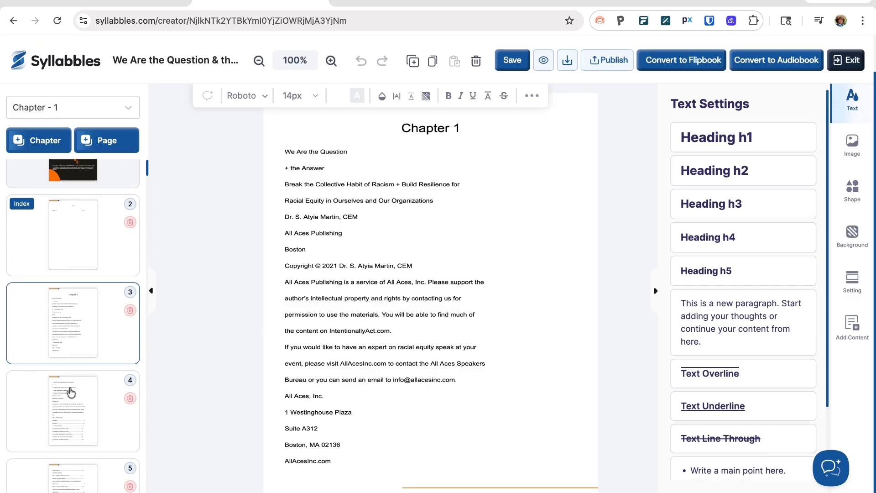
scroll(71, 380, "down", 2)
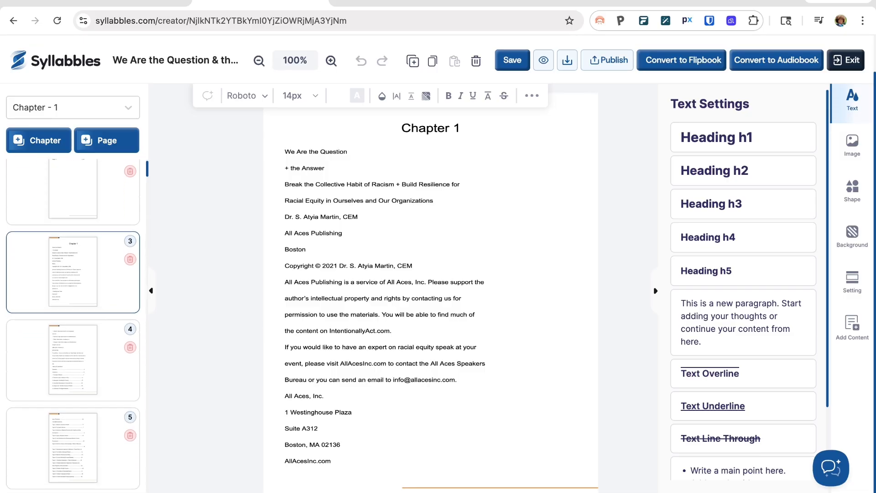
left_click(73, 361)
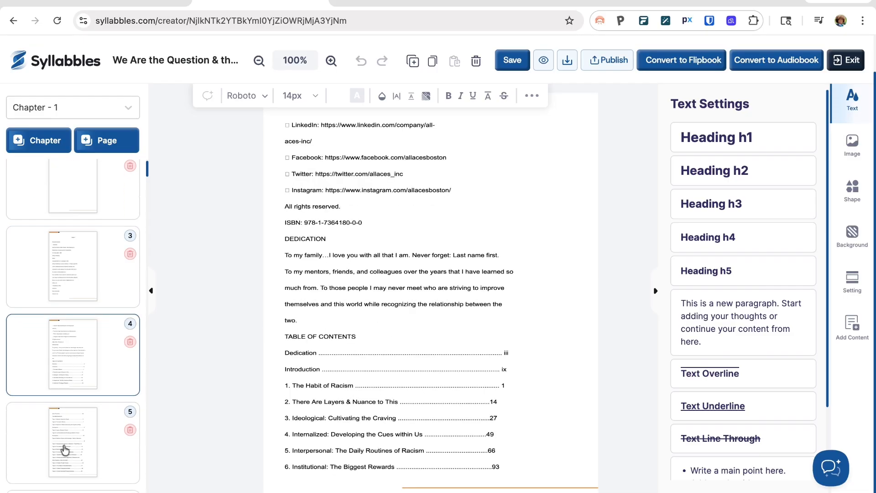
scroll(64, 449, "down", 3)
scroll(65, 449, "down", 1)
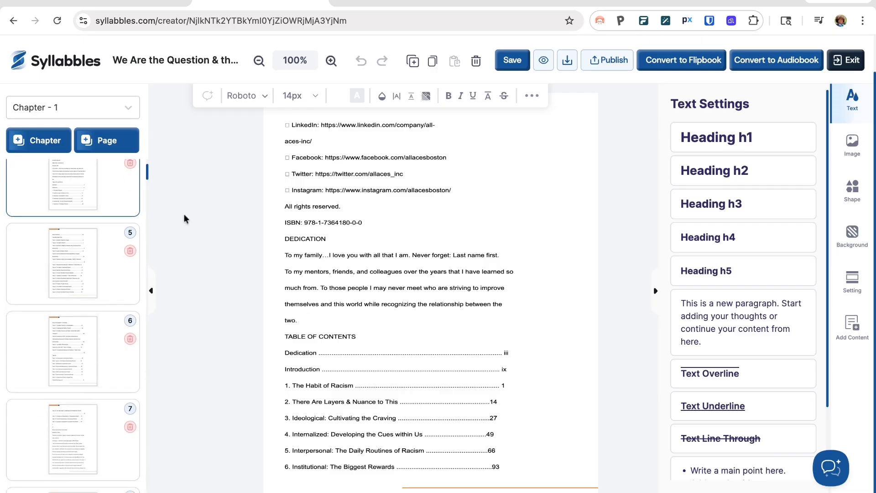
left_click(51, 277)
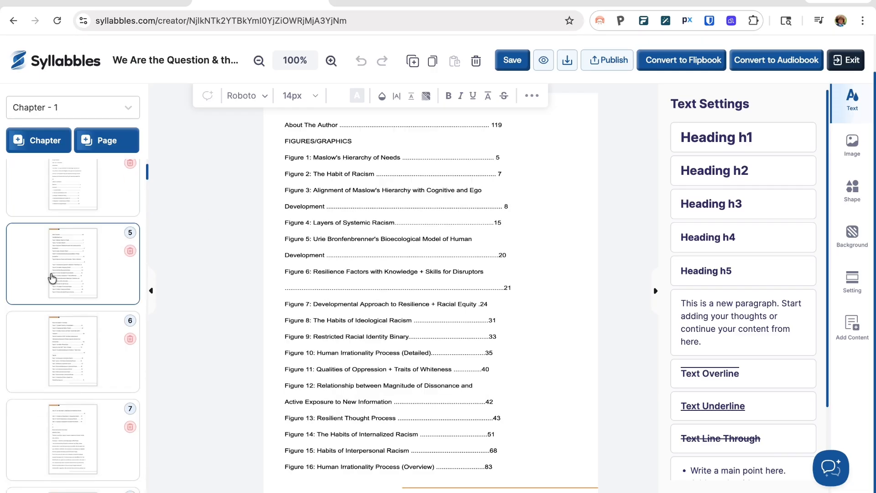
left_click(54, 377)
scroll(55, 411, "down", 2)
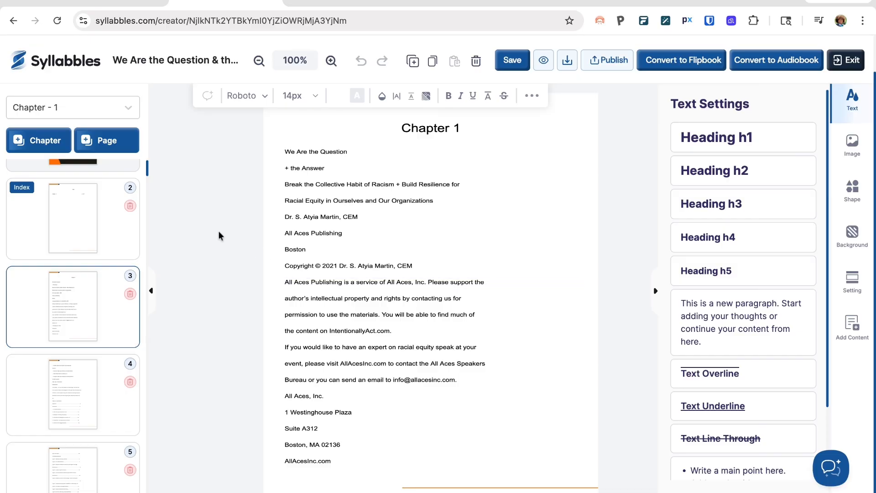
Review how the manuscript's table of contents, figure list and introduction are laid out on pages 4 to 7
left_click(83, 405)
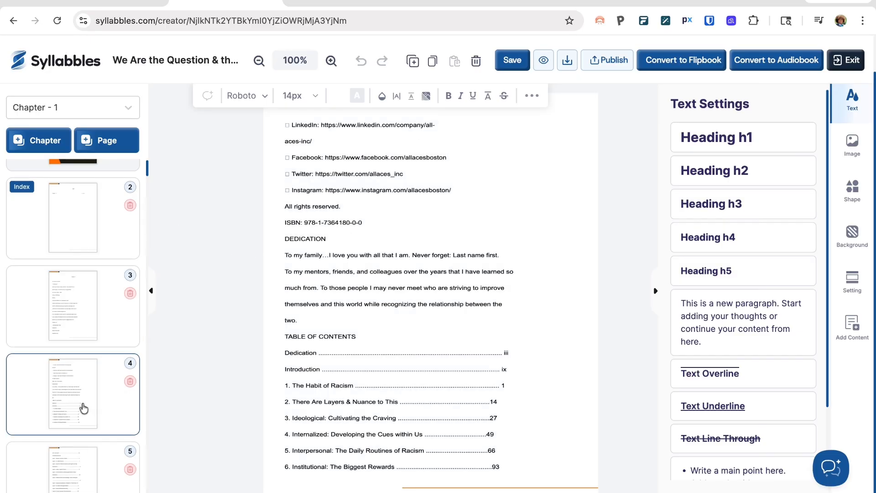
scroll(83, 407, "down", 2)
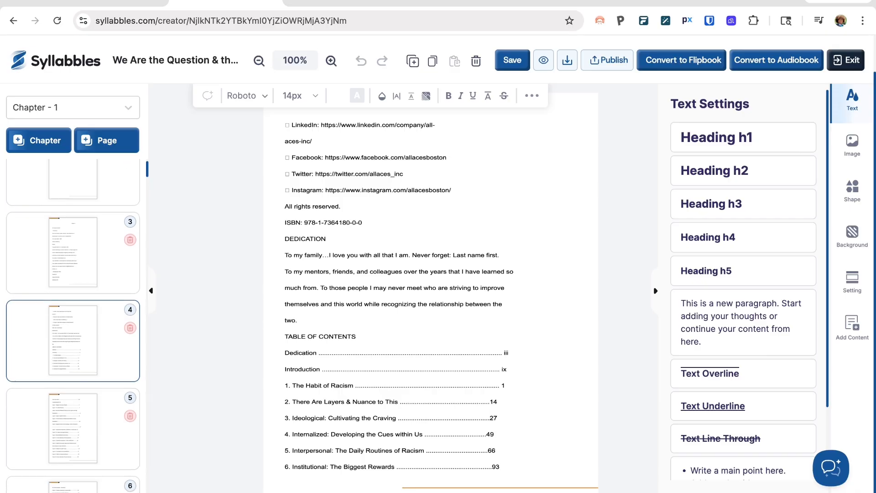
scroll(83, 407, "down", 1)
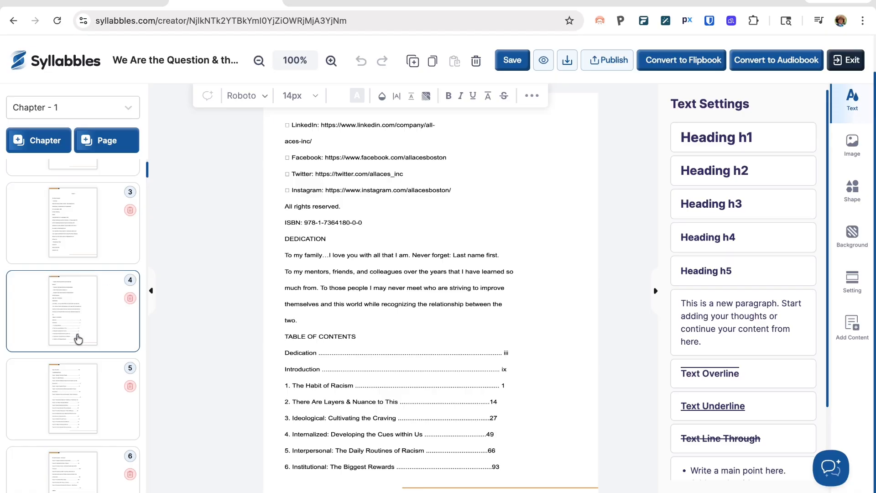
scroll(76, 401, "down", 10)
scroll(76, 427, "up", 8)
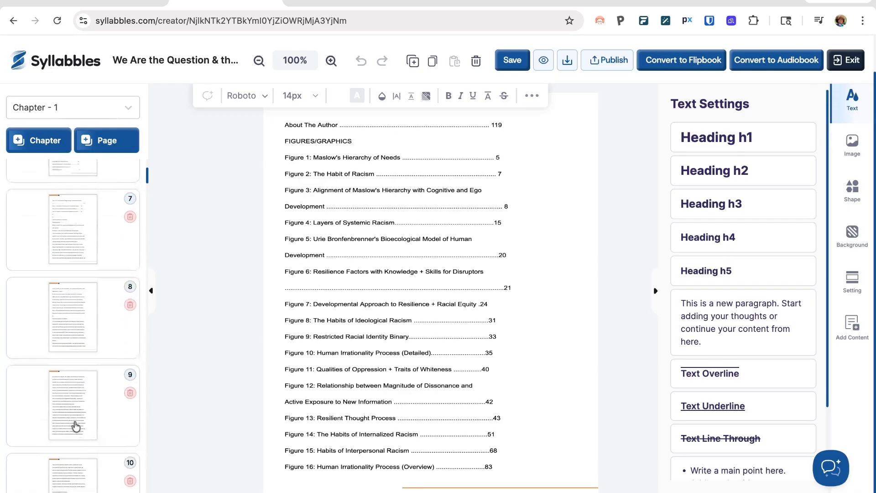
scroll(73, 346, "down", 2)
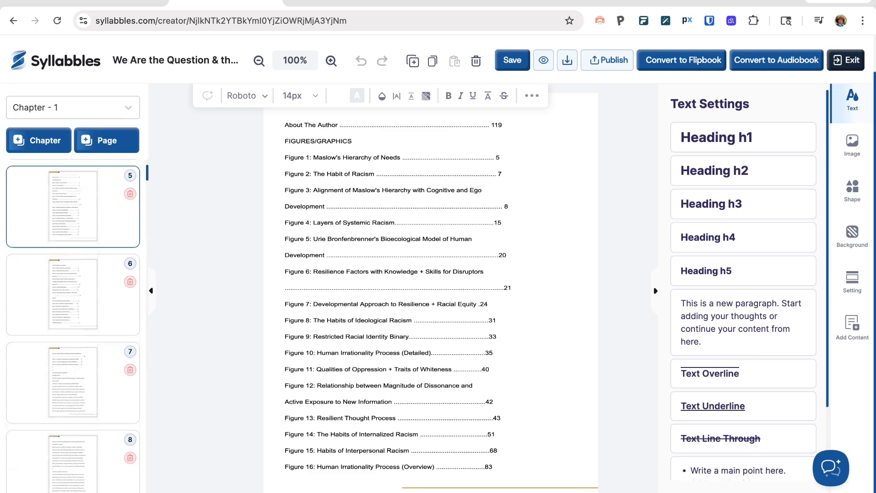
left_click(73, 391)
scroll(73, 393, "down", 2)
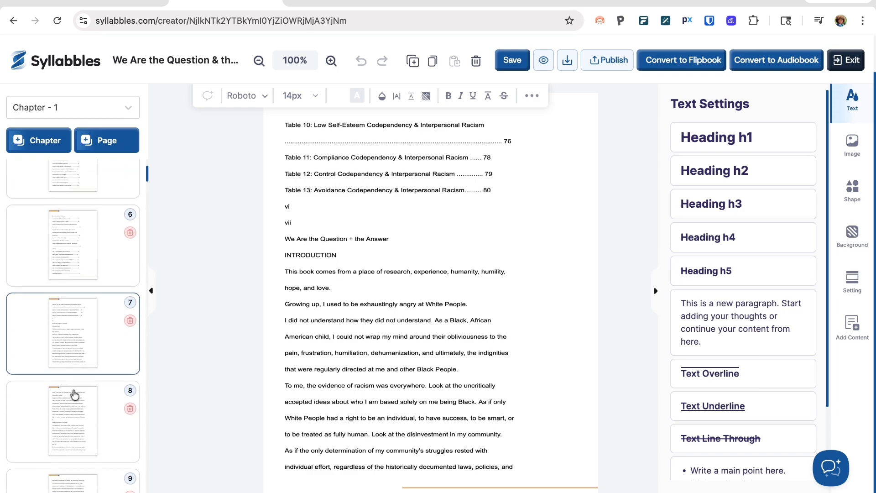
scroll(73, 326, "down", 2)
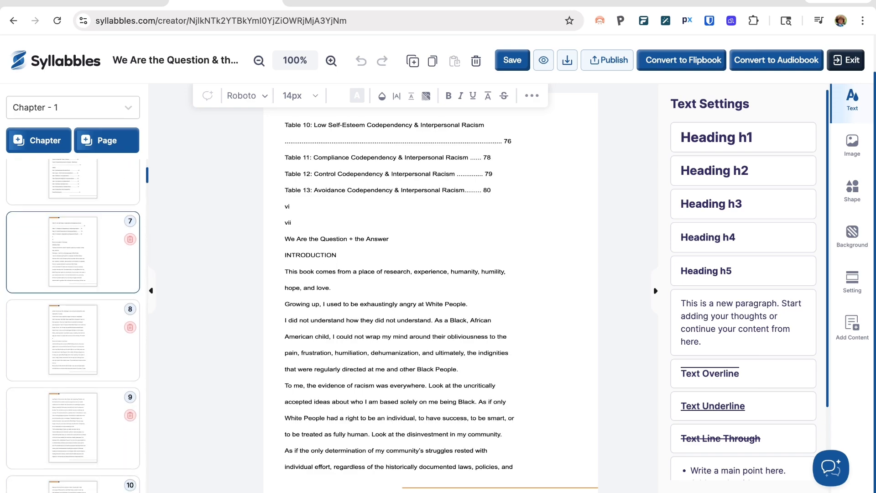
scroll(73, 326, "down", 2)
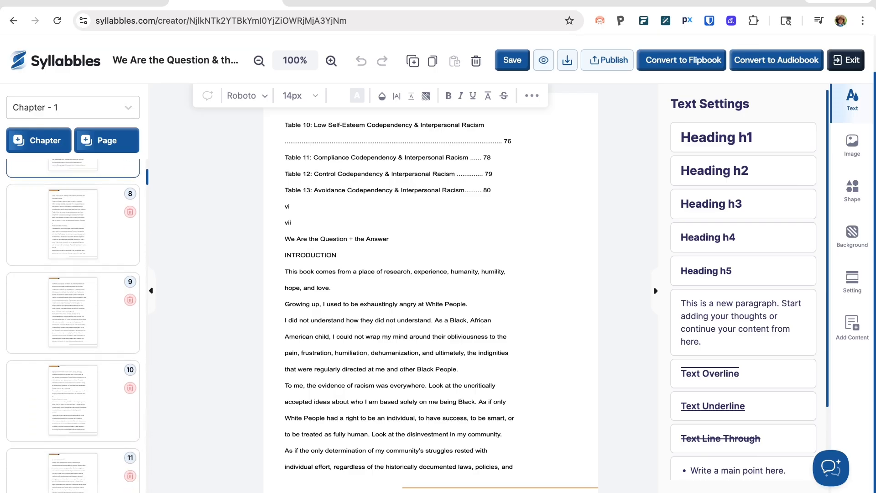
scroll(434, 409, "up", 2)
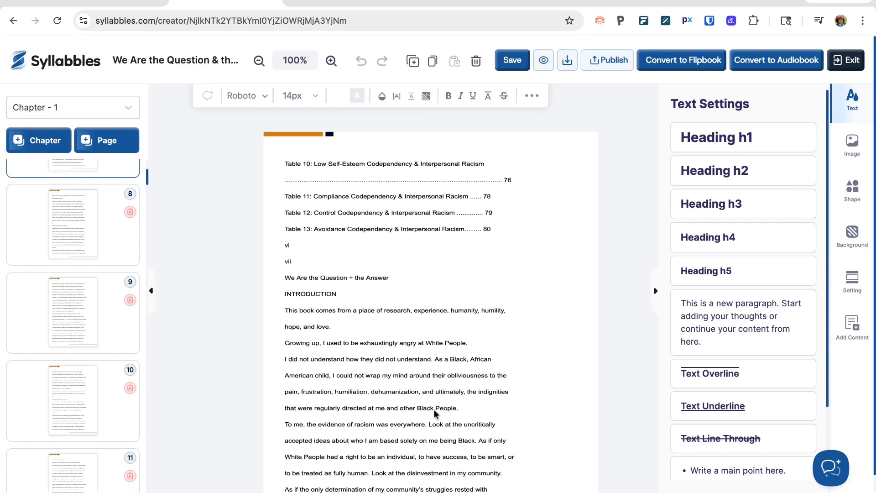
scroll(434, 409, "down", 2)
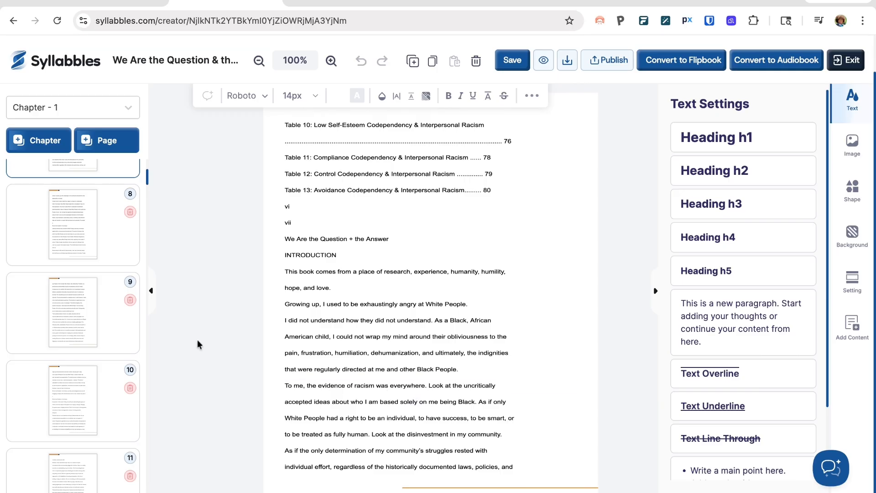
Spot-check the imported body text on pages 13, 48, 49, 50 and 70 of the ebook
scroll(92, 244, "down", 10)
left_click(92, 244)
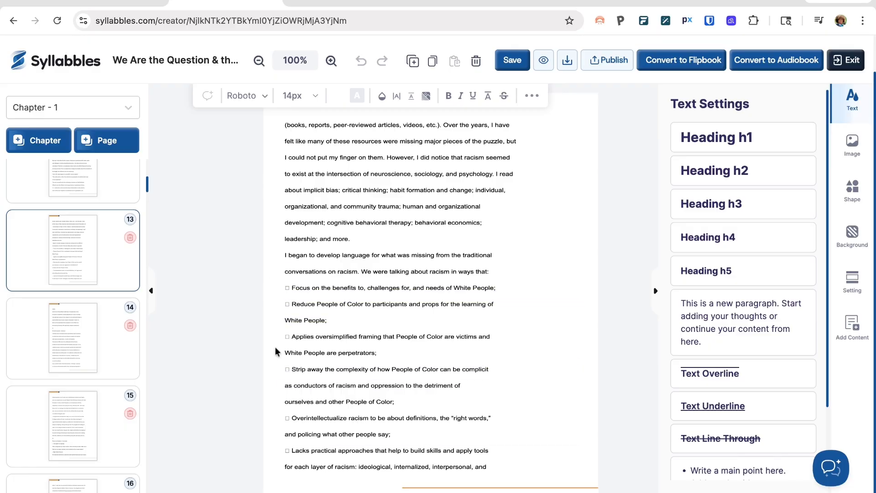
scroll(72, 414, "down", 20)
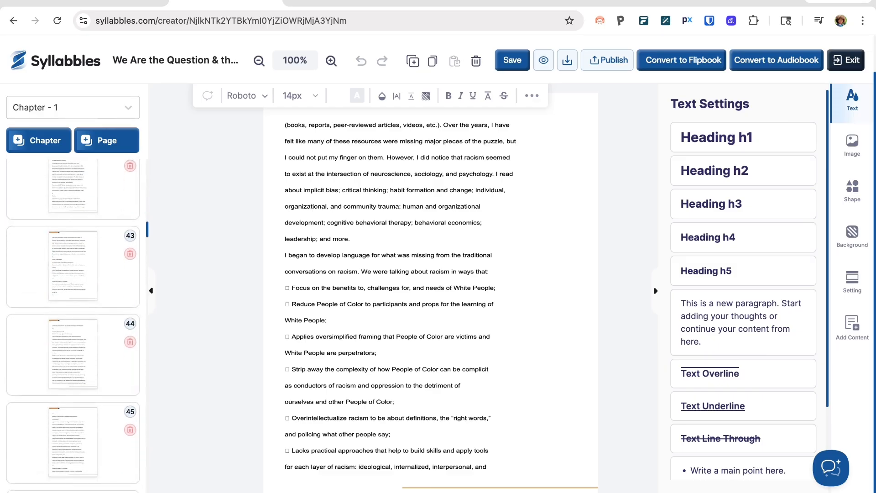
scroll(73, 403, "down", 5)
left_click(80, 377)
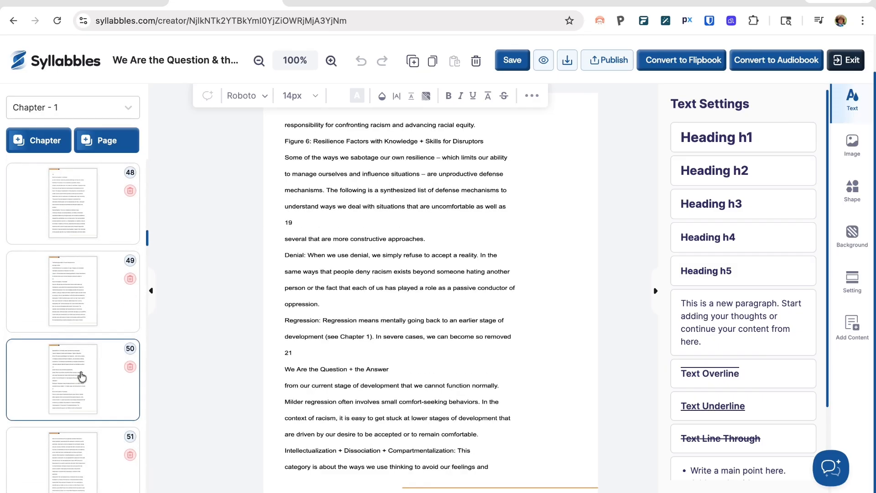
left_click(78, 291)
left_click(56, 179)
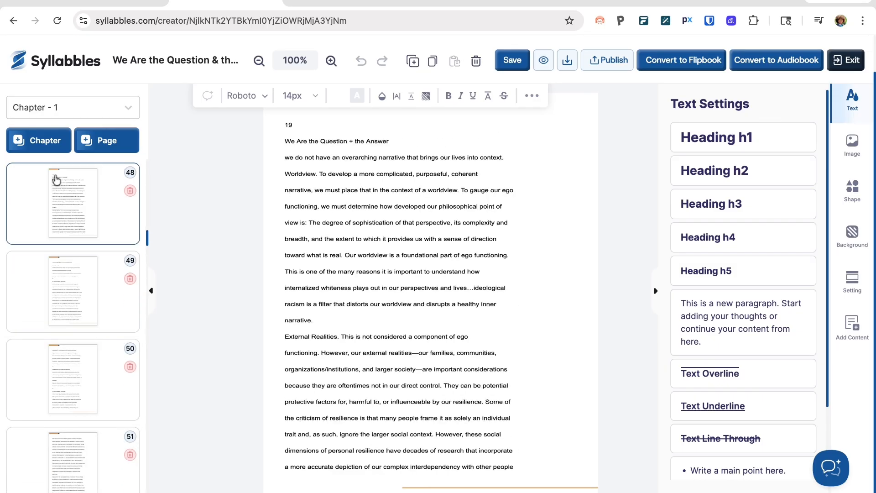
left_click(83, 407)
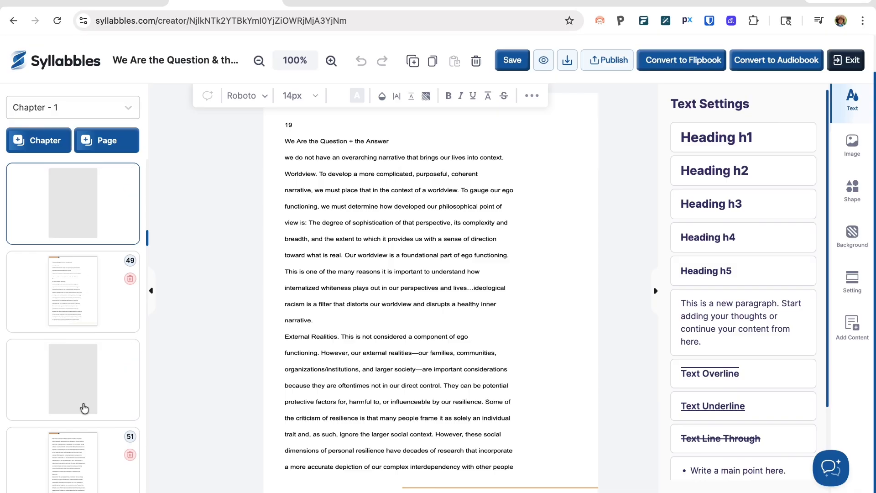
scroll(86, 468, "down", 20)
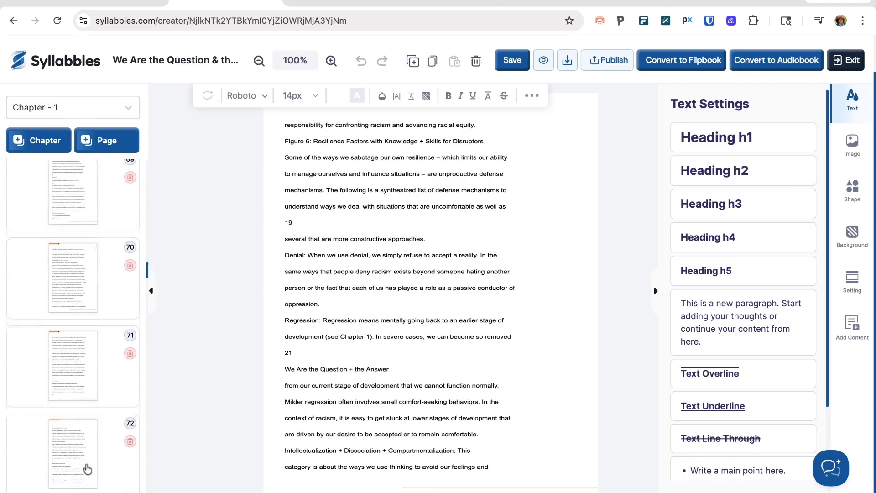
scroll(73, 325, "up", 5)
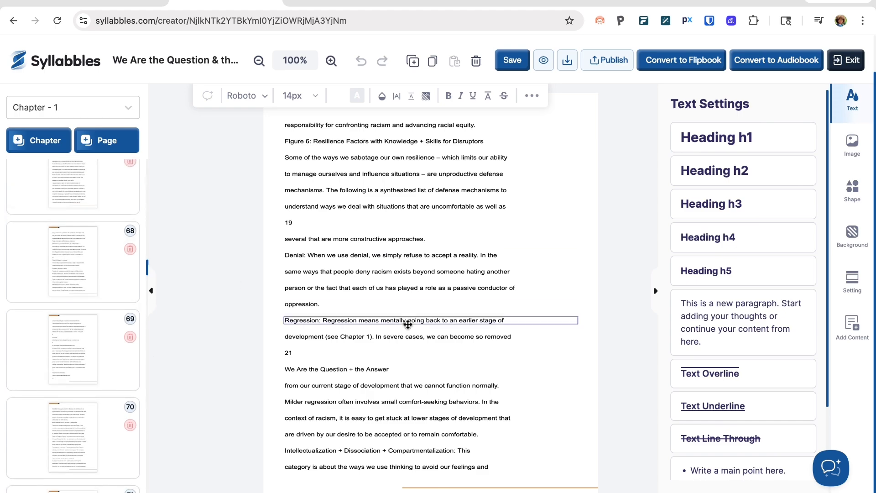
scroll(412, 329, "up", 2)
scroll(412, 328, "down", 3)
scroll(413, 332, "up", 1)
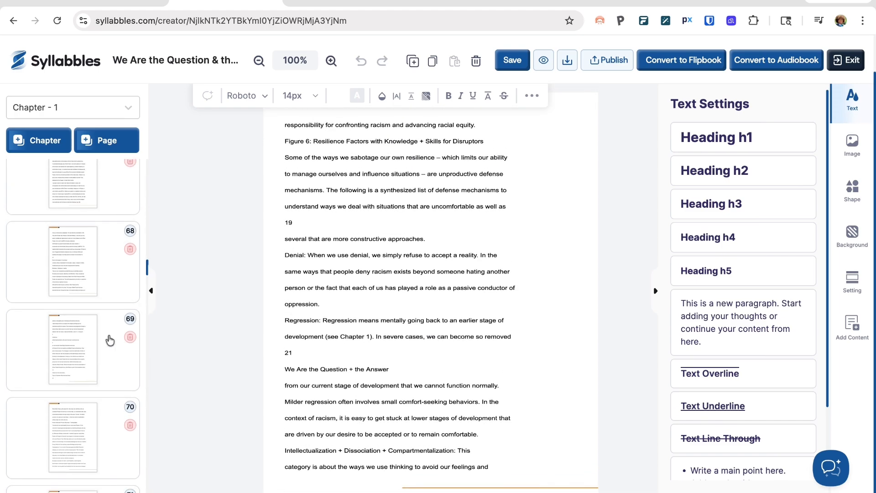
left_click(39, 443)
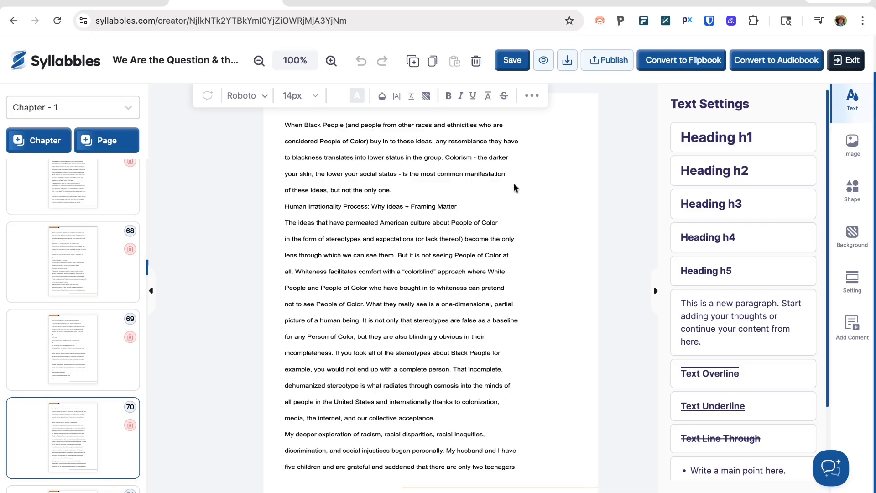
Skim the remaining page thumbnails to the end of the ebook and return toward the early pages
scroll(84, 451, "down", 20)
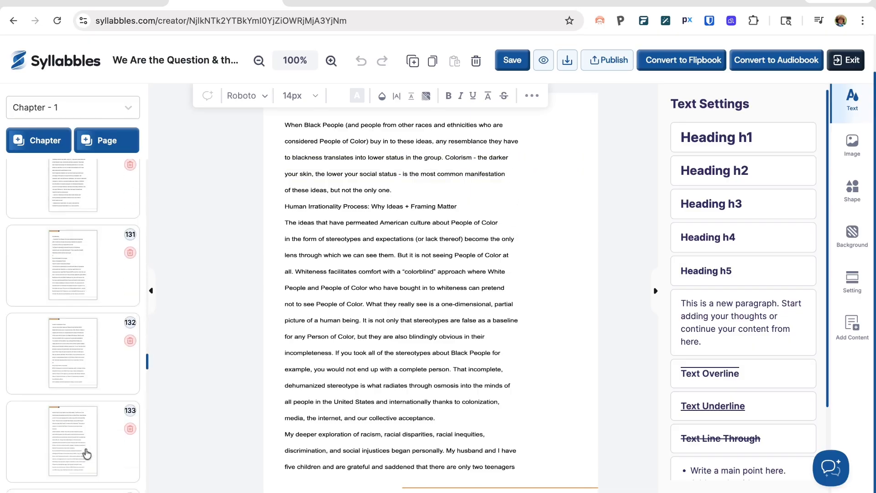
scroll(73, 326, "down", 20)
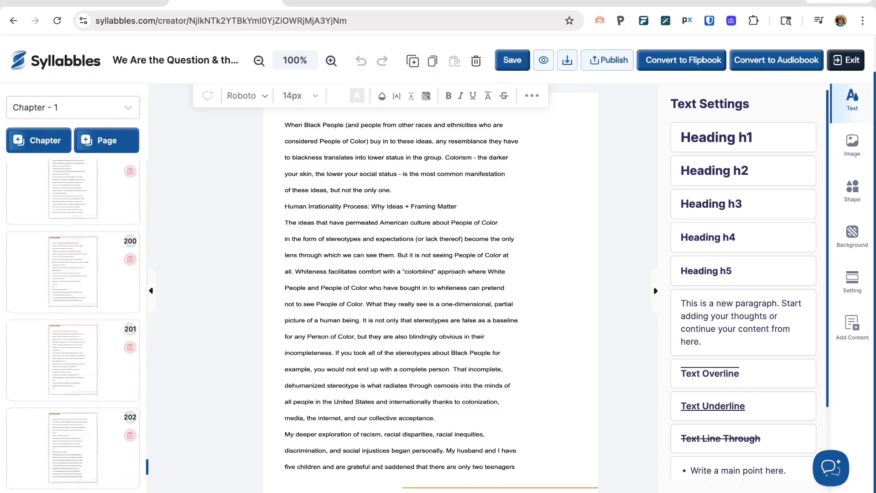
scroll(73, 326, "up", 5)
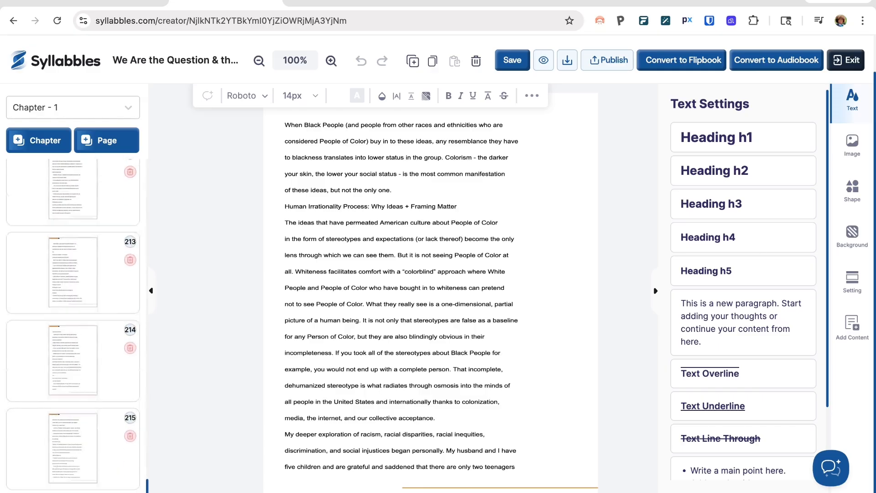
scroll(73, 326, "up", 20)
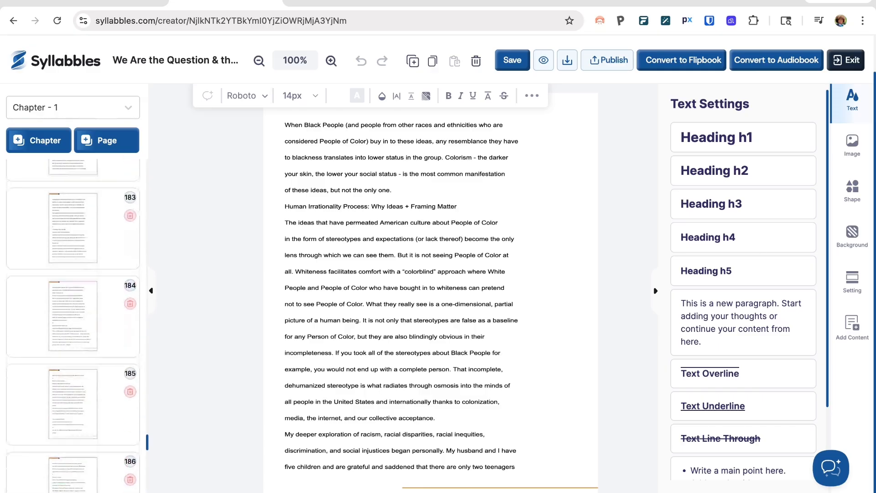
scroll(73, 326, "up", 20)
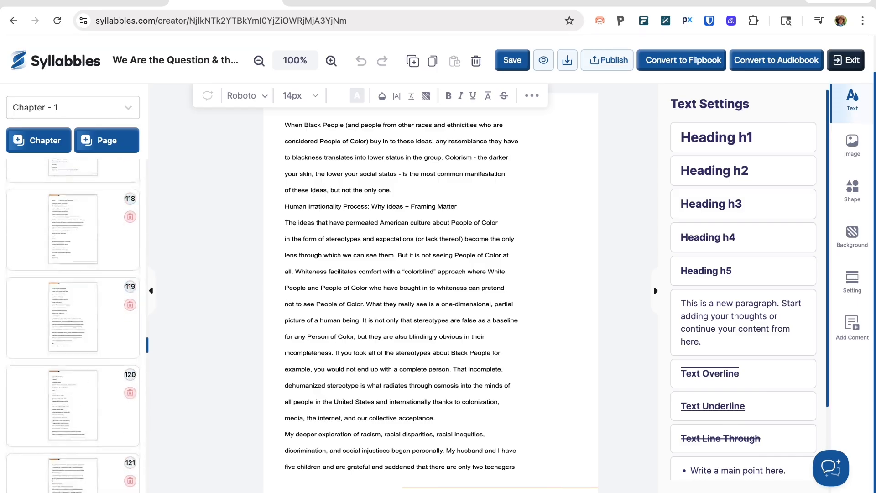
scroll(73, 326, "up", 5)
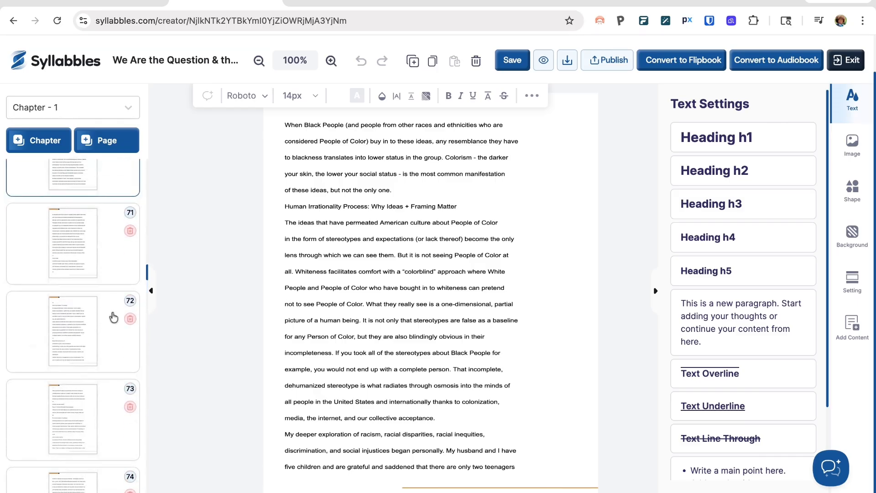
scroll(96, 305, "up", 20)
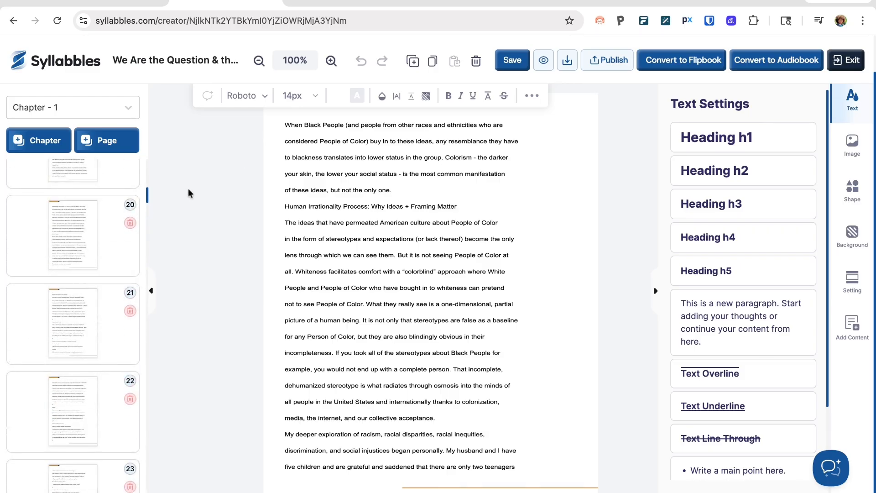
Save the ebook and go back to the dashboard
left_click(512, 60)
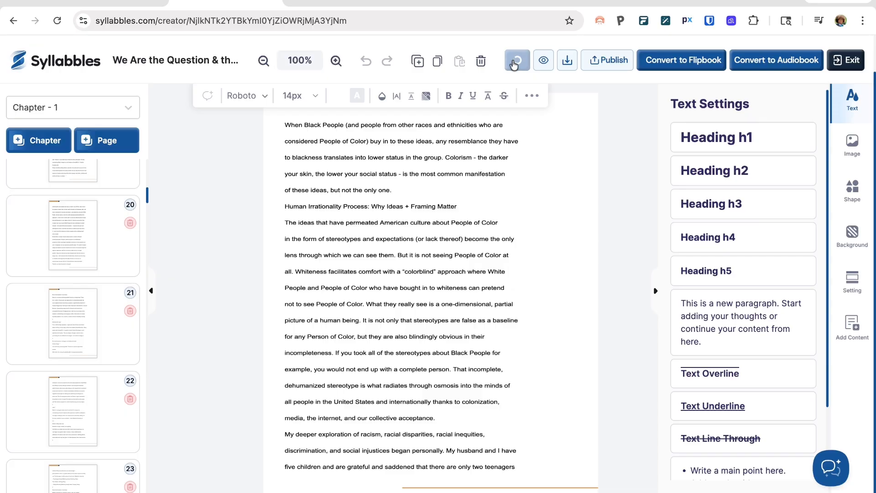
left_click(30, 65)
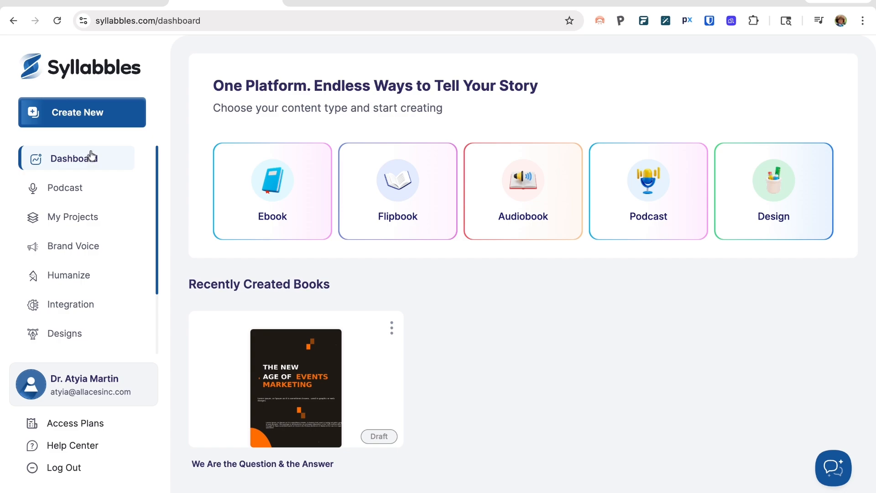
Create another ebook in English (US) named "We Are the Question & the Answer (Word Doc)", using Start Manual to keep the uploaded content
left_click(272, 185)
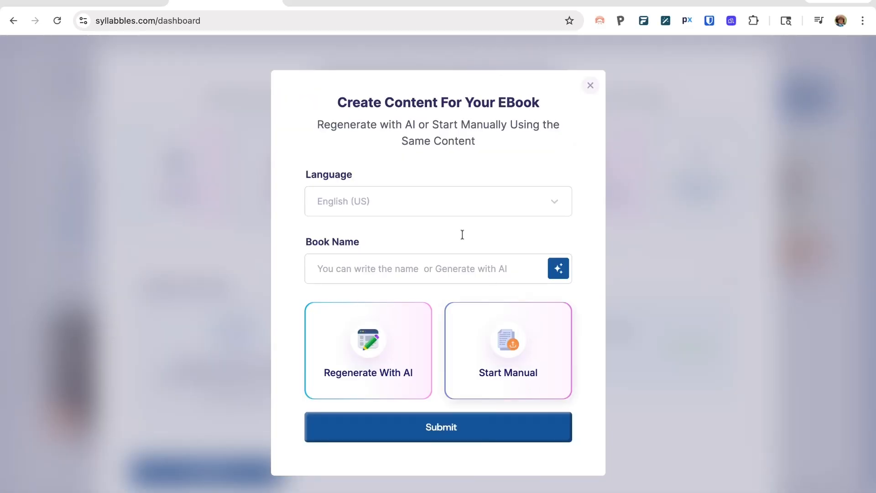
left_click(413, 197)
type("en")
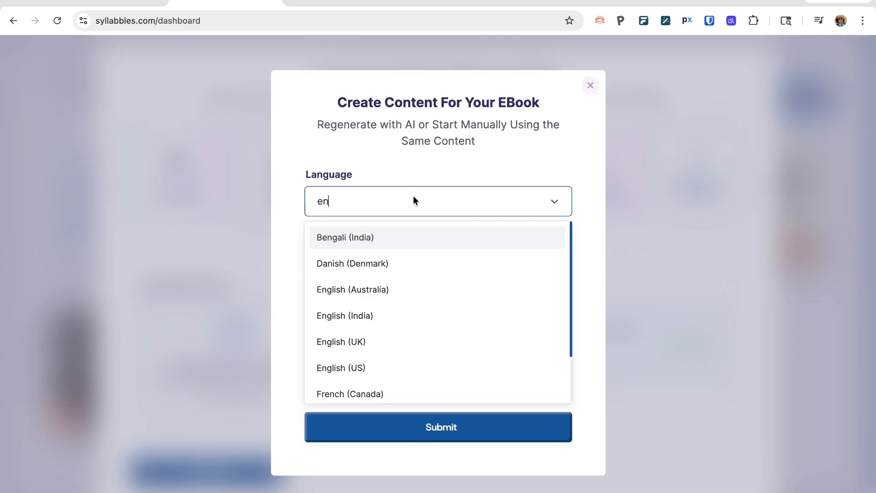
left_click(342, 365)
left_click(397, 276)
type("We Are the Question & the Answer (")
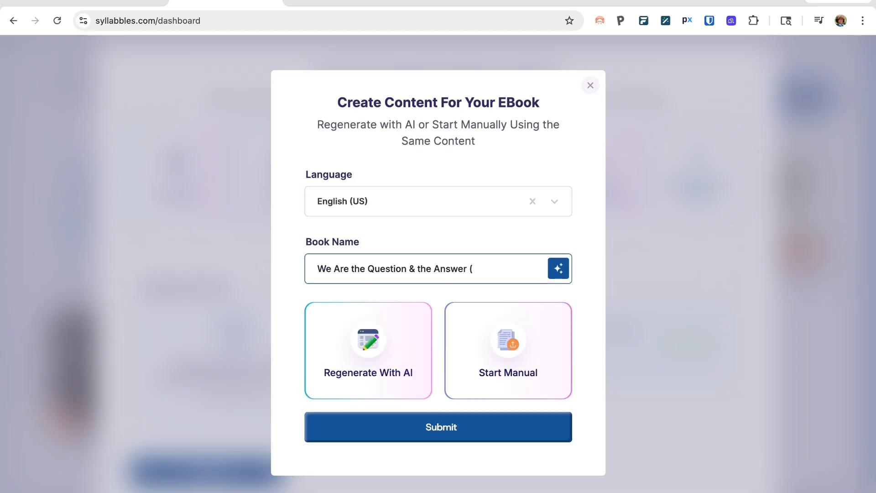
type("Word Doc)")
left_click(504, 348)
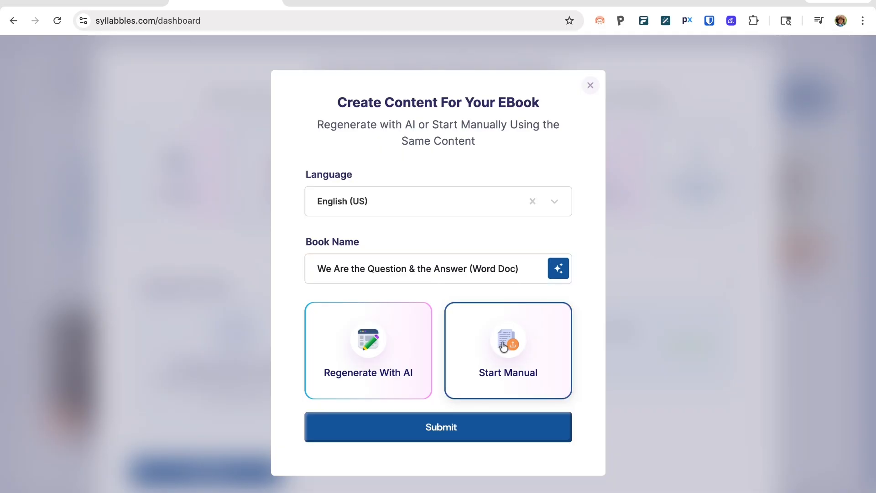
left_click(461, 429)
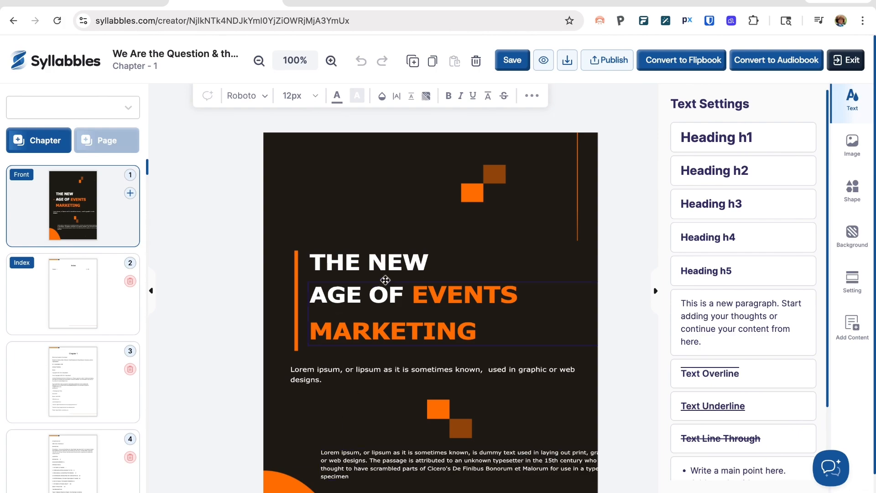
Review the ebook's opening pages, including page 3, and check which chapters the chapter list contains
mouse_move(377, 463)
left_mouse_down()
mouse_move(320, 461)
mouse_move(384, 464)
left_mouse_up()
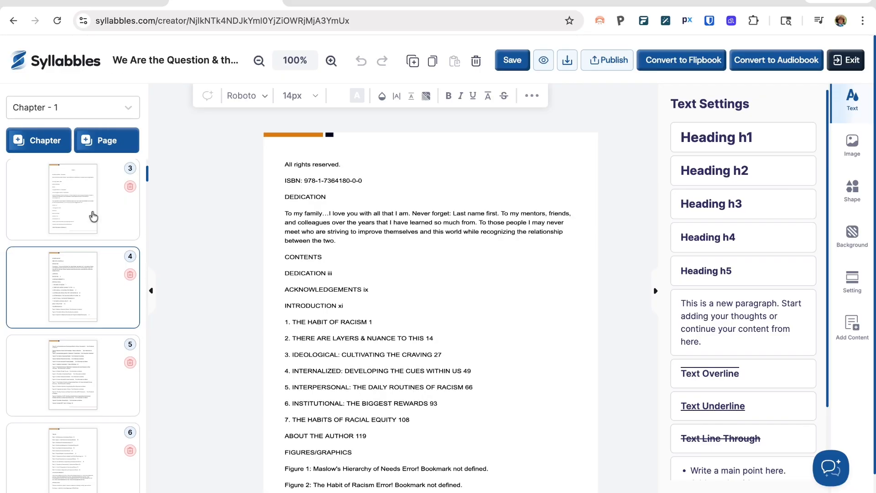
left_click(88, 205)
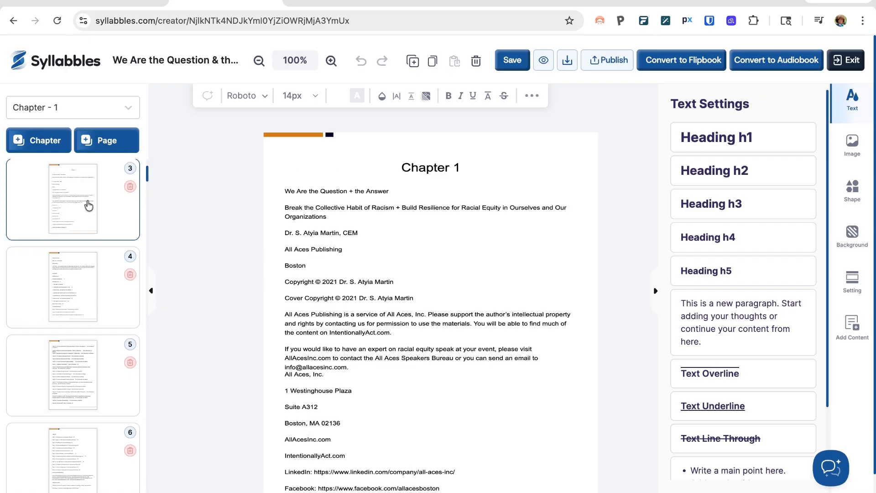
left_click(109, 110)
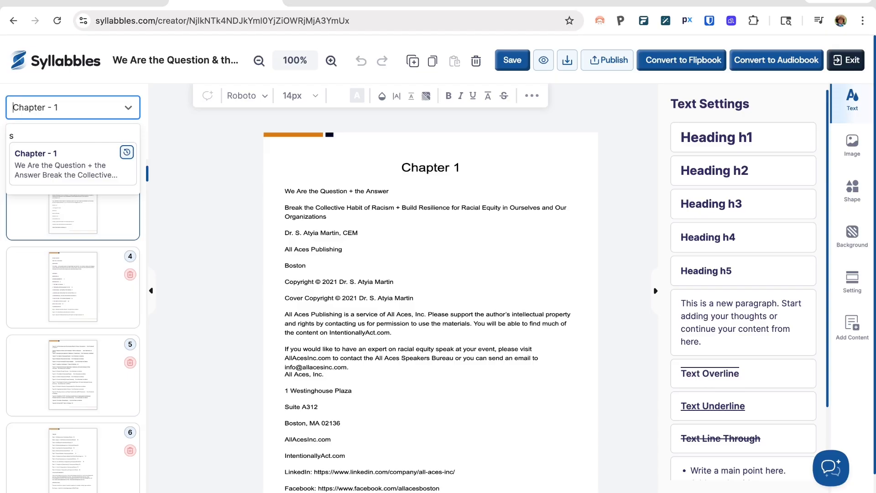
left_click(98, 113)
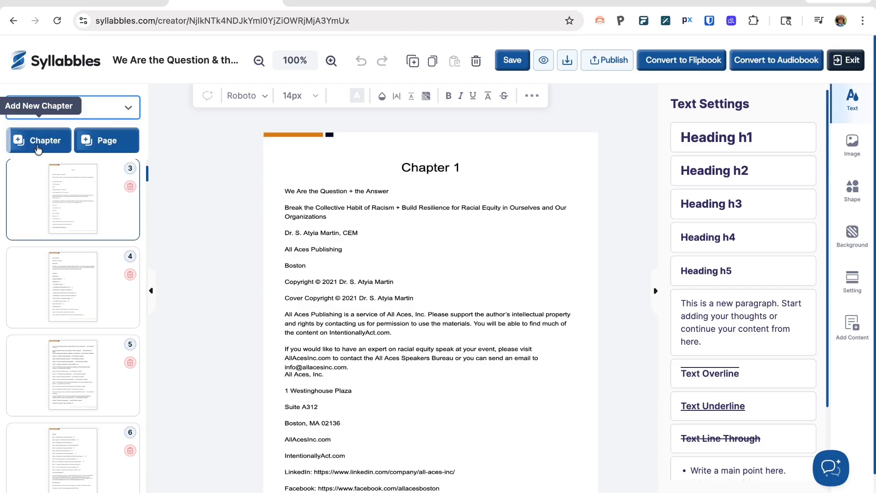
Check how the imported body text, the hierarchy of needs figure and the development stages came through, up to page 16
left_click(72, 200)
left_click(75, 285)
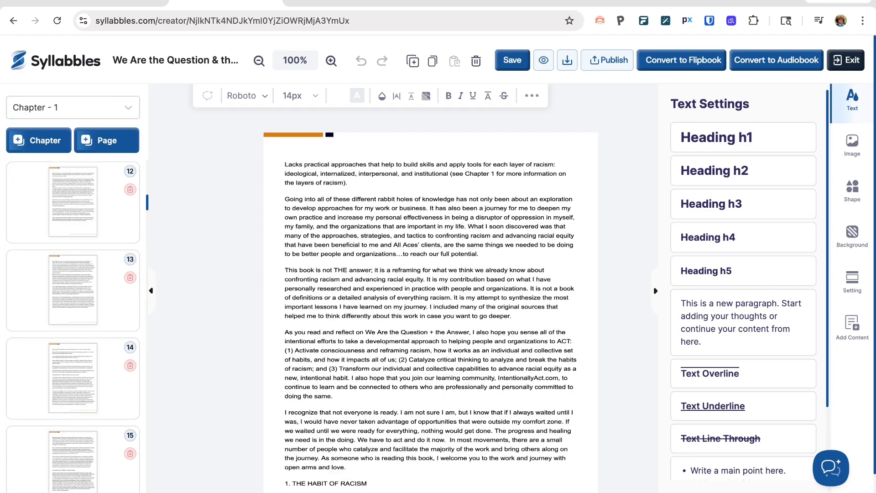
left_click(74, 378)
scroll(74, 377, "down", 2)
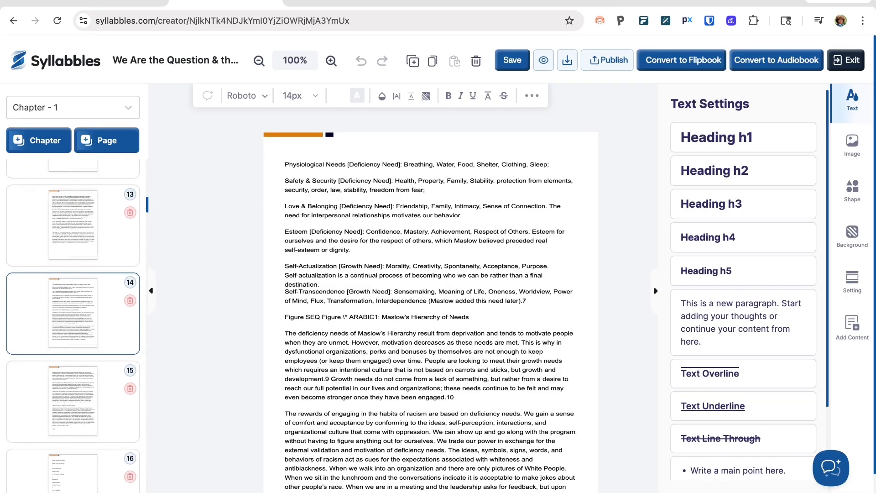
scroll(70, 402, "down", 2)
left_click(71, 404)
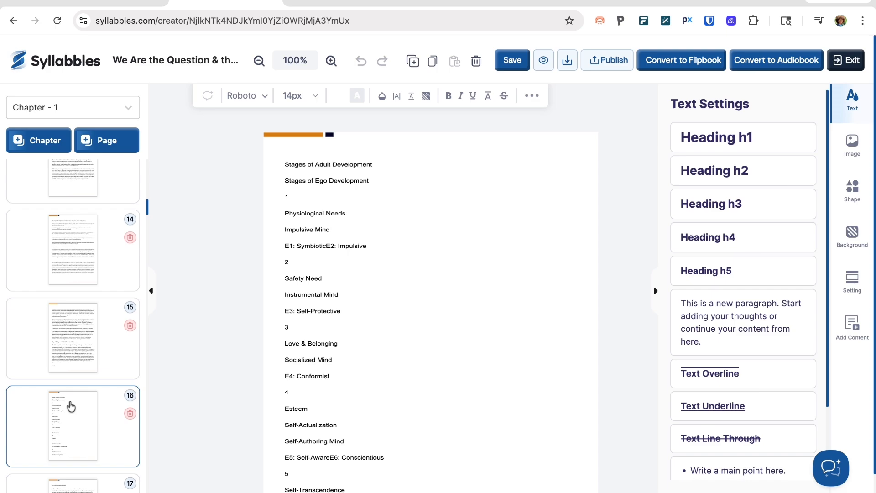
scroll(347, 345, "down", 1)
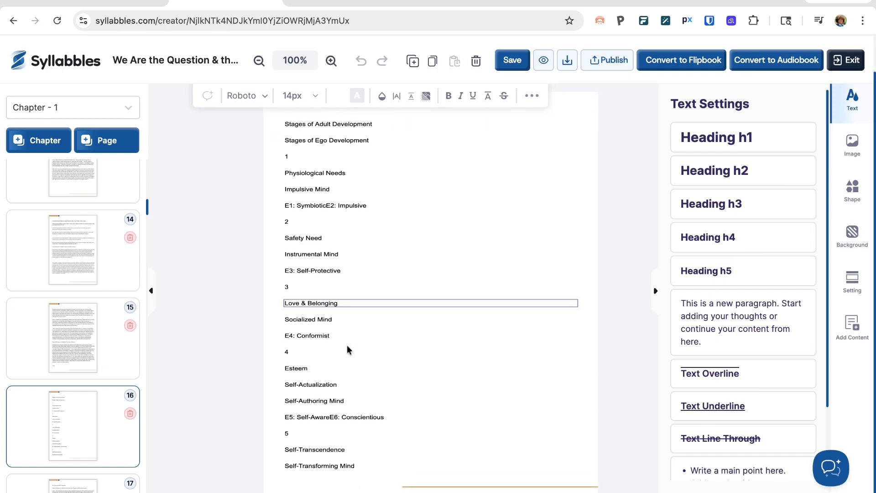
scroll(72, 417, "down", 5)
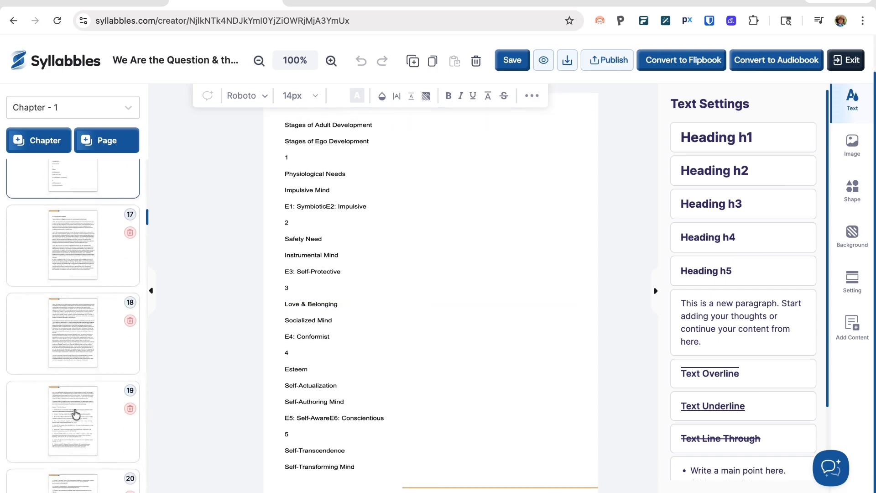
Inspect the imported text and chapter references on pages 17 to 20 of the ebook
left_click(82, 244)
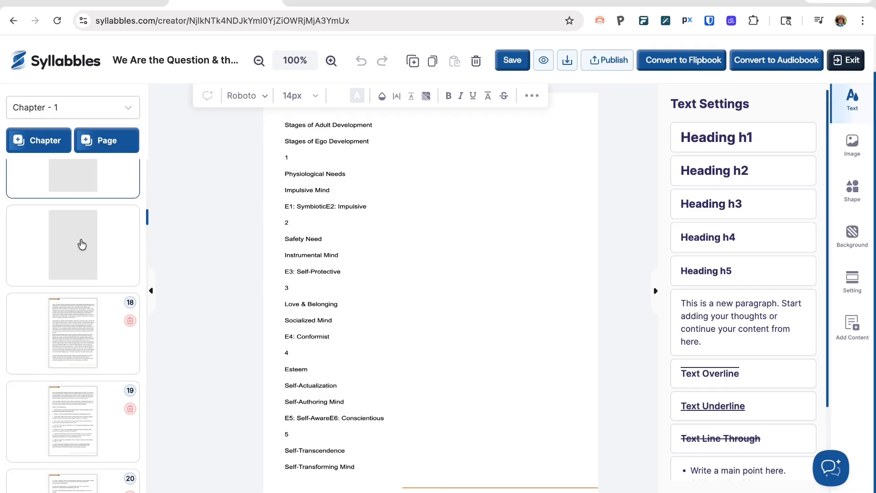
left_click(81, 339)
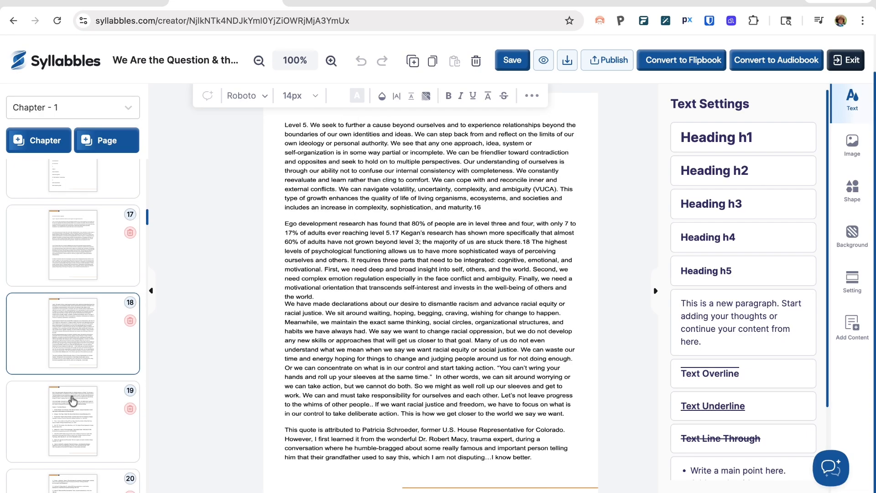
left_click(73, 411)
scroll(73, 411, "down", 2)
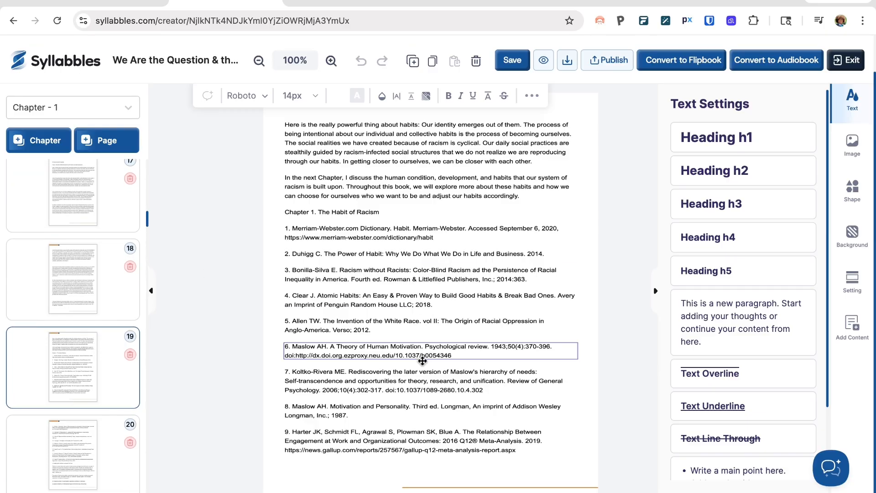
left_click(79, 470)
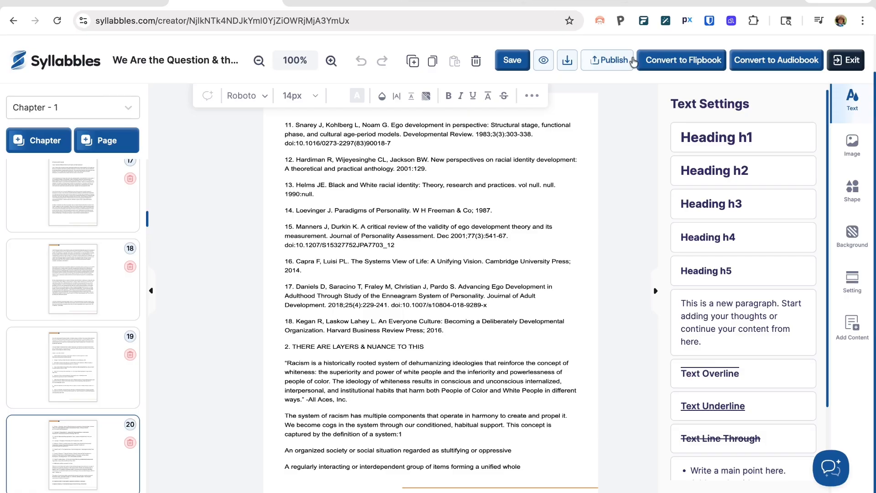
Save the ebook and choose The Winning Formula template for a new one
left_click(514, 64)
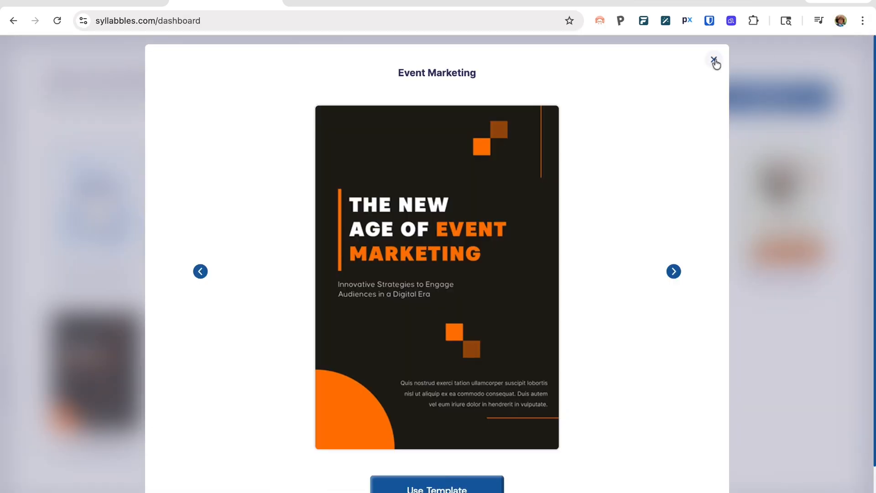
left_click(714, 61)
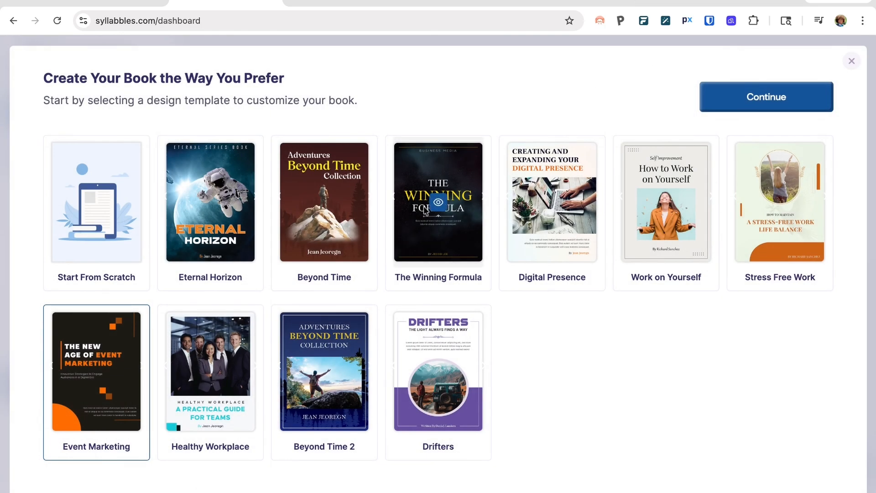
left_click(439, 202)
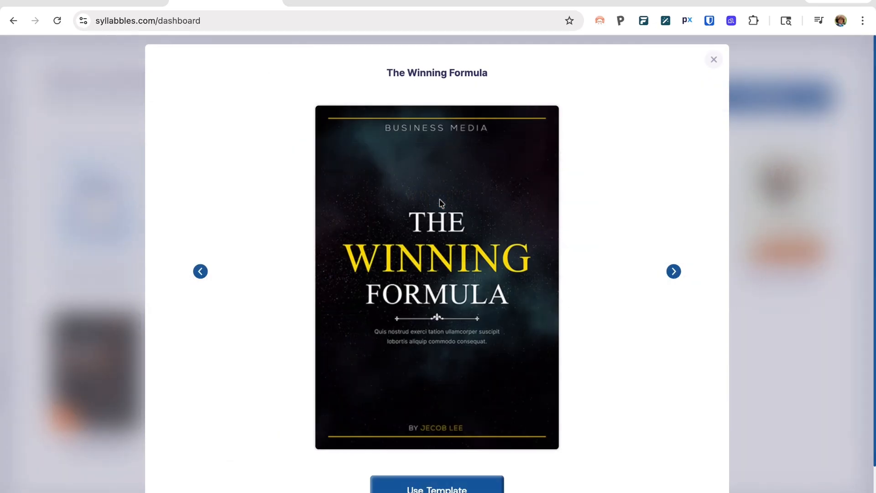
left_click(437, 489)
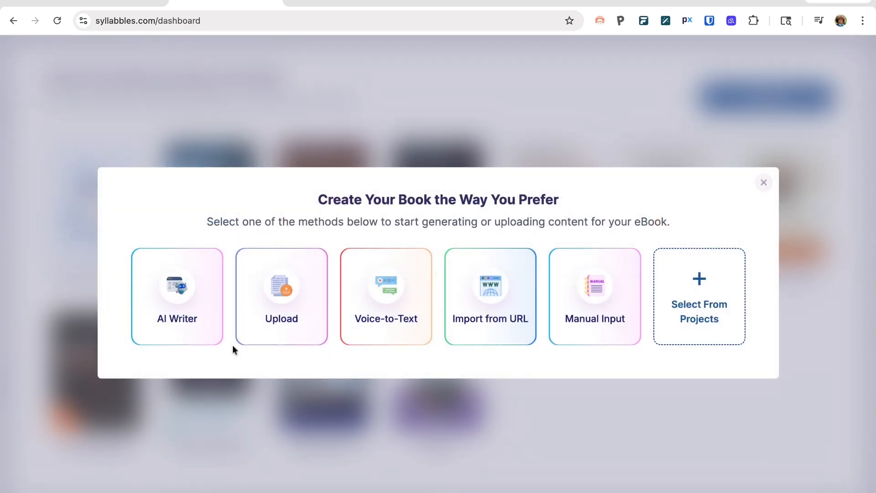
Upload the manuscript file as the content source for the new ebook and continue to the content settings
left_click(294, 299)
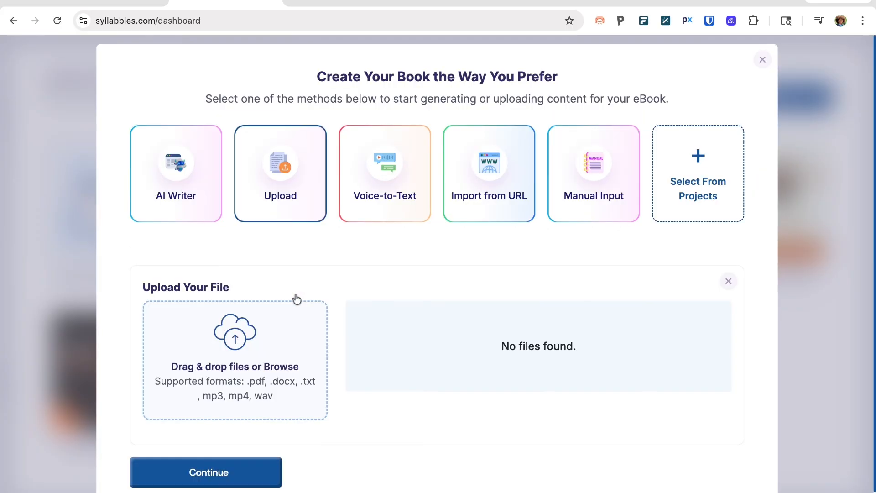
left_click(246, 367)
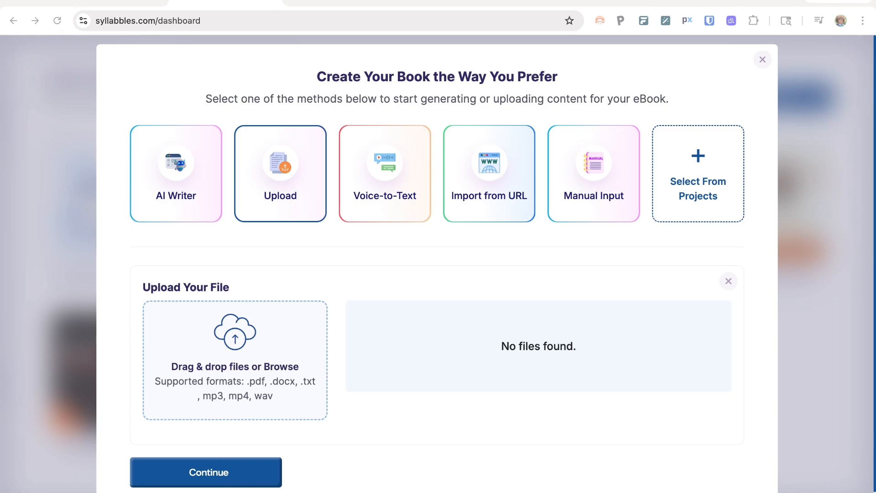
left_click(192, 472)
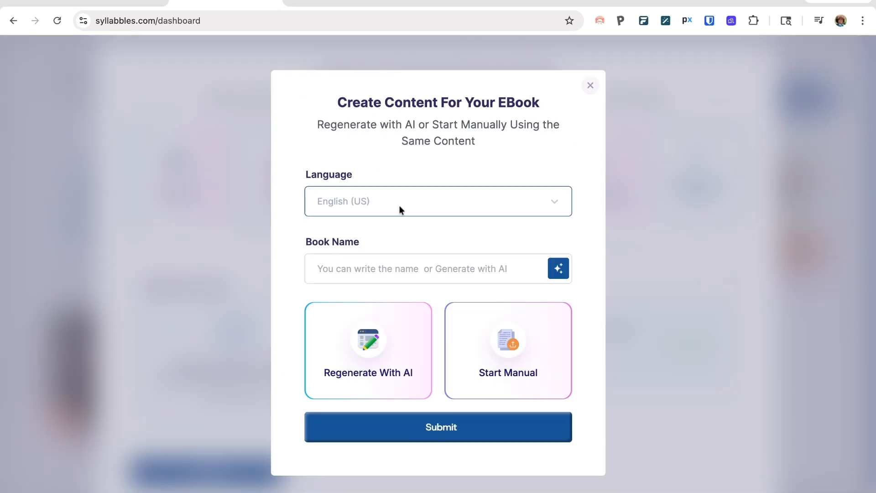
Set the language to English (US), name the book "We Are the Question & the Answer (AI)" and choose Regenerate With AI
left_click(398, 205)
left_click(366, 358)
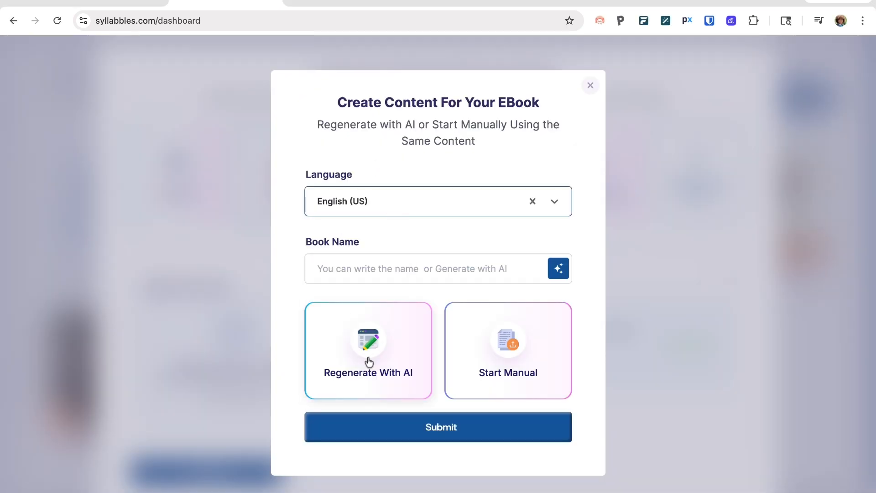
left_click(366, 268)
type("We Are the Question & the Answer (AI)")
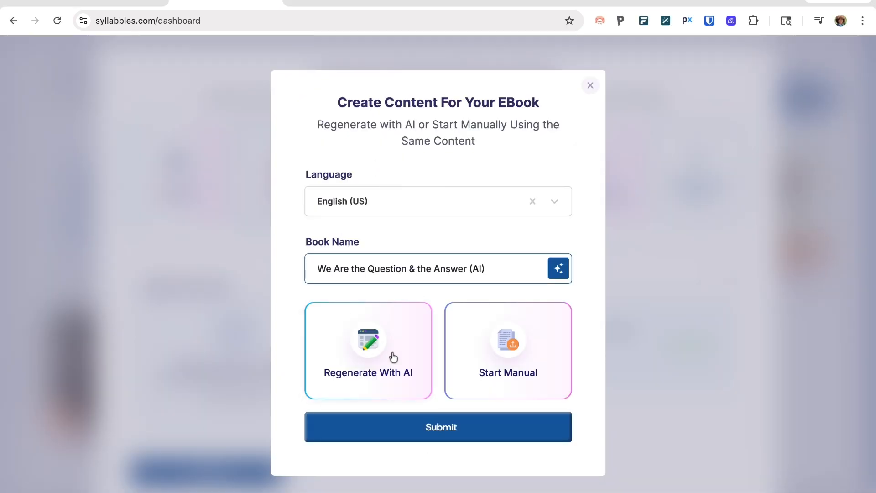
left_click(391, 358)
Look through the available AI models and select Claude Sonnet 4.5 for AI content generation
scroll(396, 461, "down", 3)
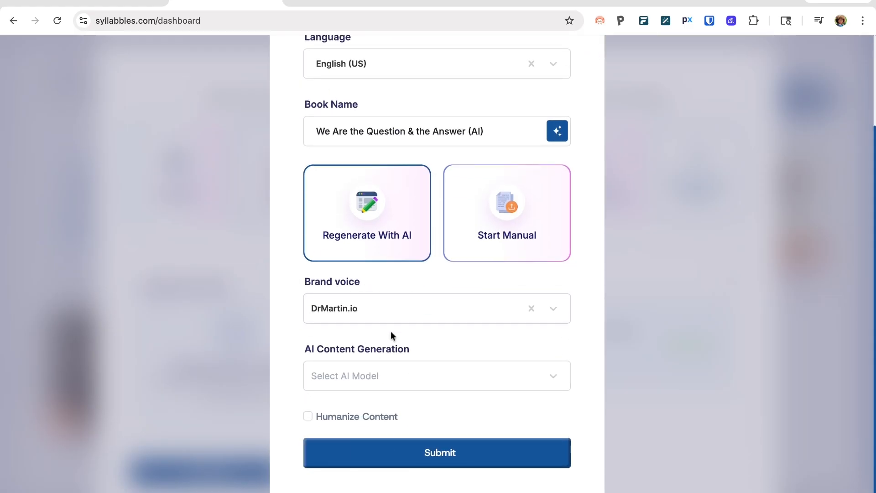
left_click(395, 382)
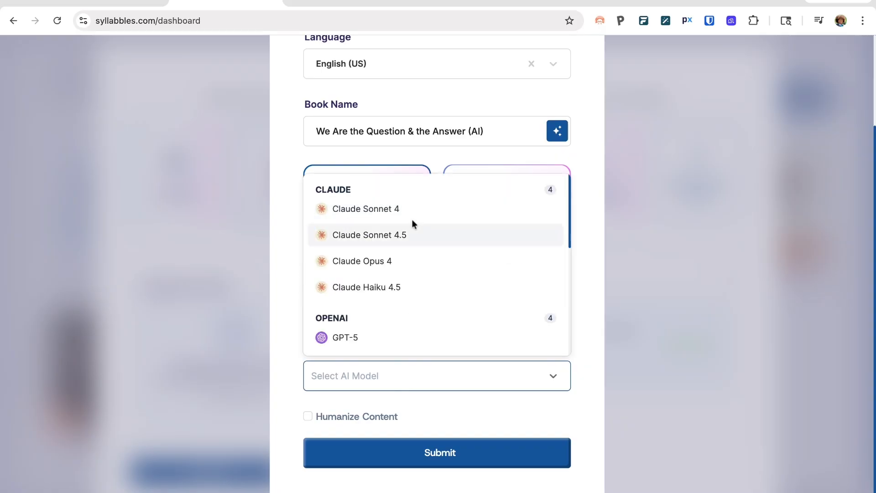
scroll(437, 246, "down", 5)
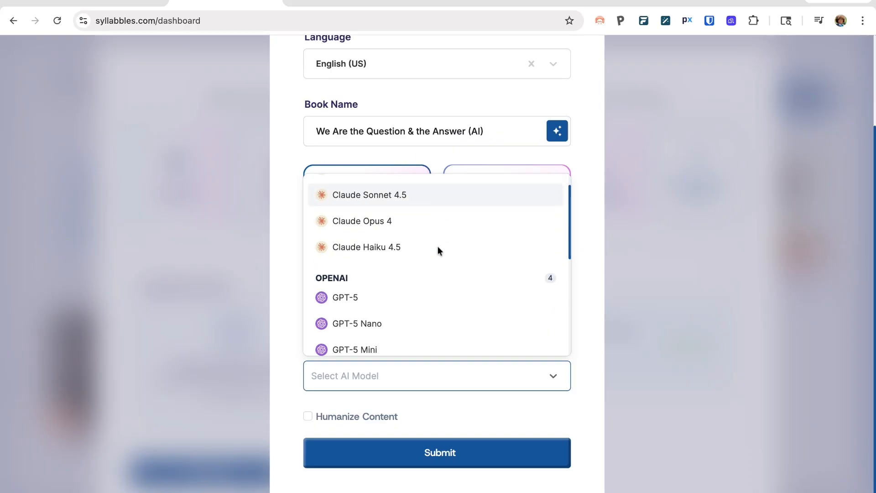
scroll(437, 249, "down", 3)
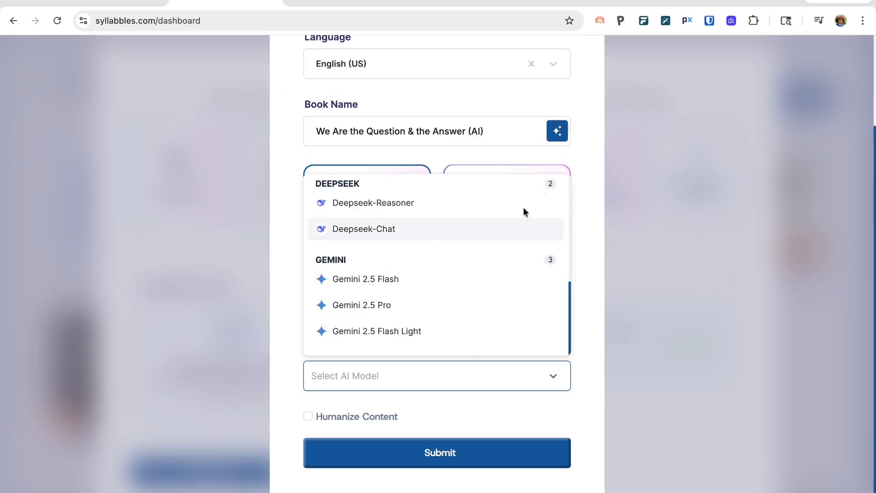
scroll(515, 212, "up", 2)
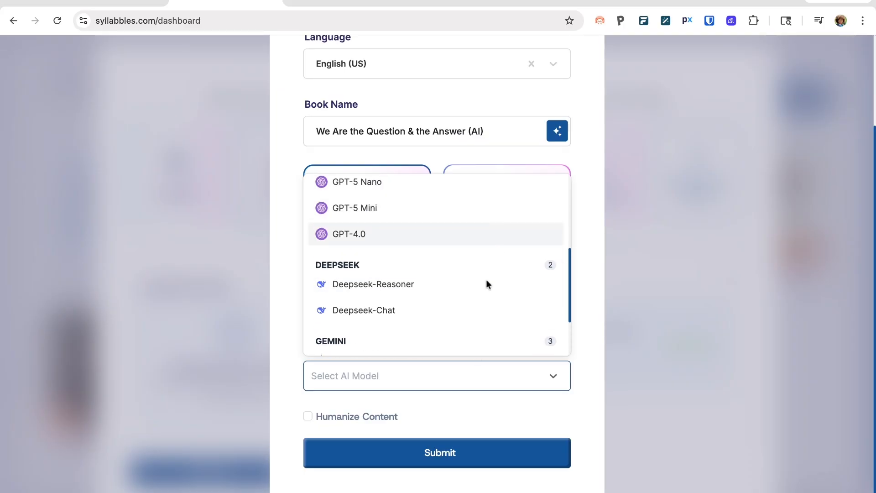
scroll(498, 190, "up", 4)
scroll(498, 190, "down", 3)
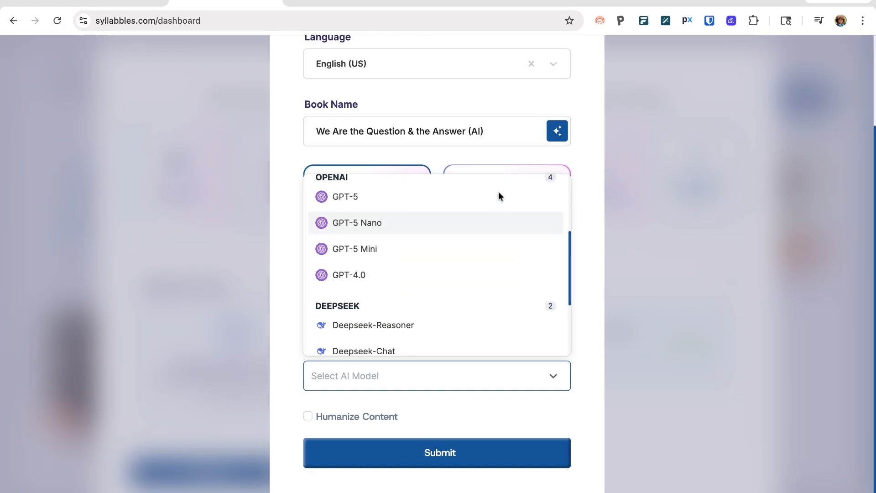
scroll(498, 191, "up", 1)
scroll(498, 191, "up", 3)
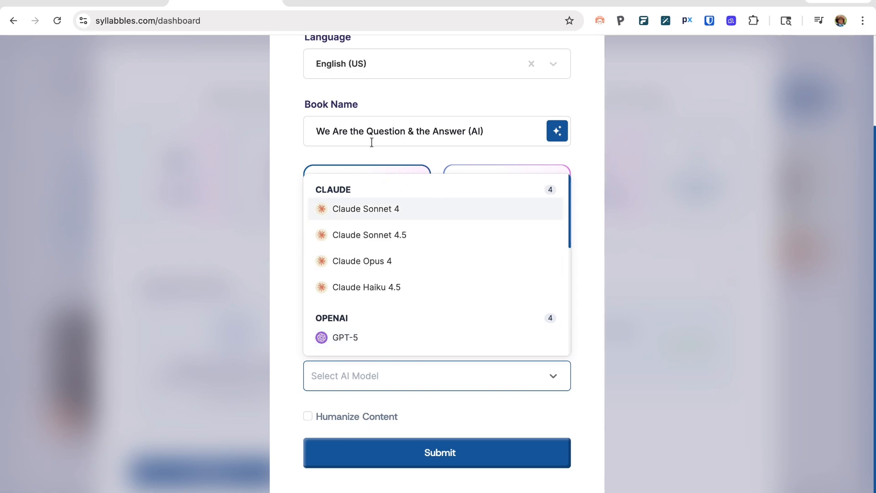
left_click(380, 234)
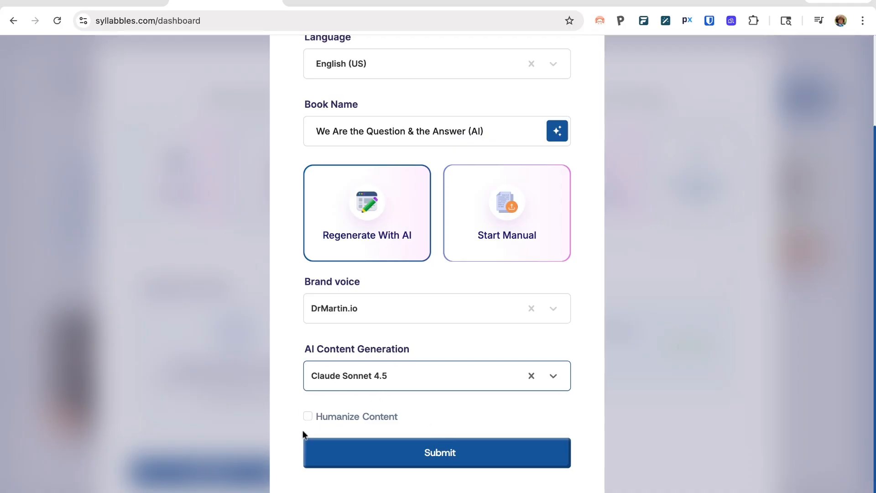
Turn on Humanize Content and try to submit the book for AI regeneration
left_click(309, 416)
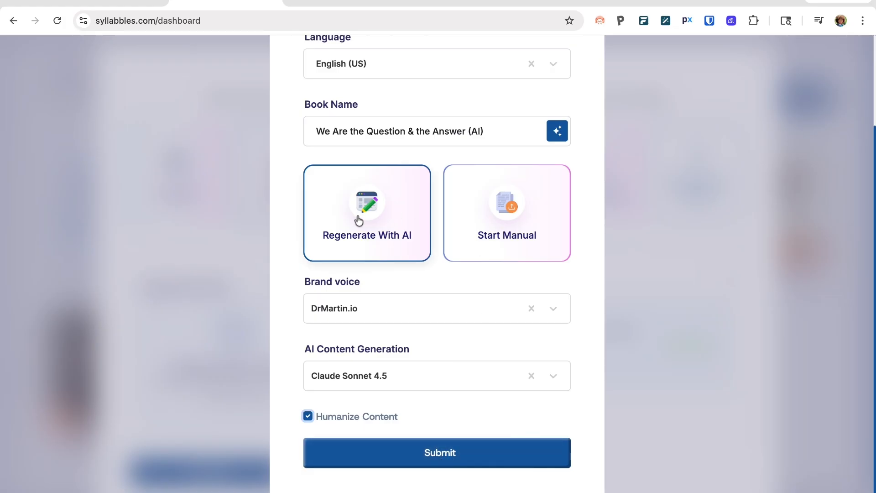
left_click(408, 459)
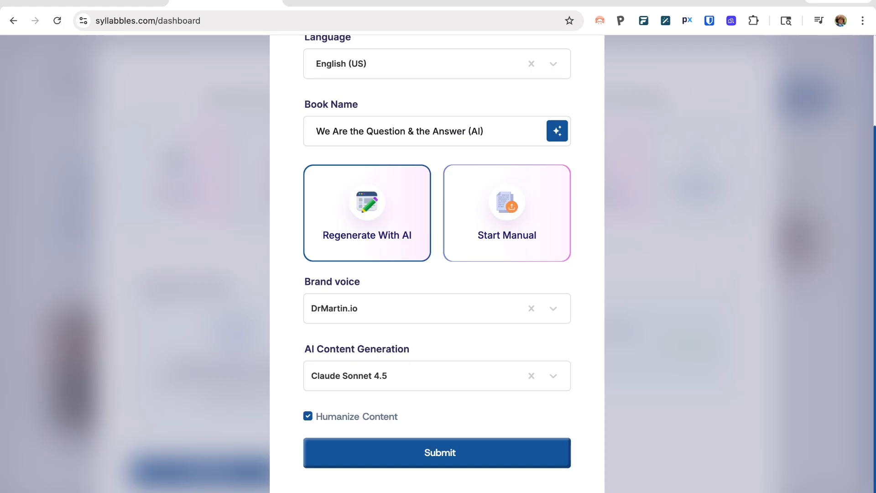
scroll(437, 292, "up", 3)
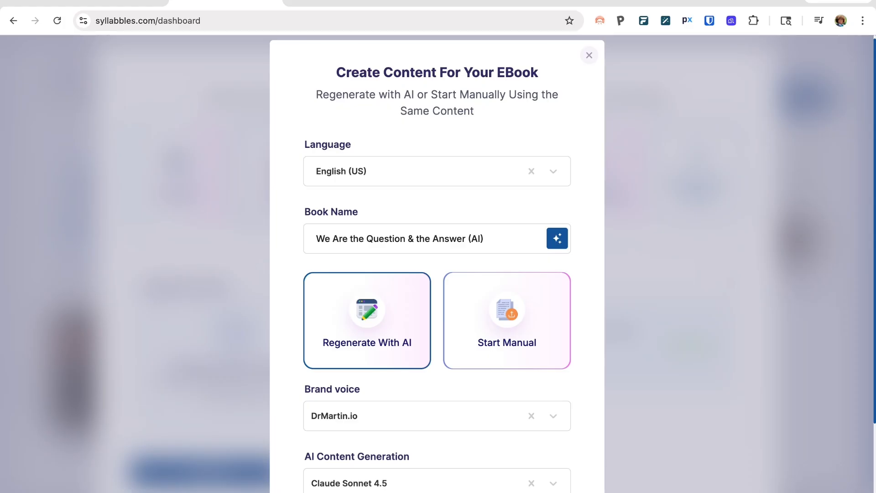
scroll(437, 291, "down", 3)
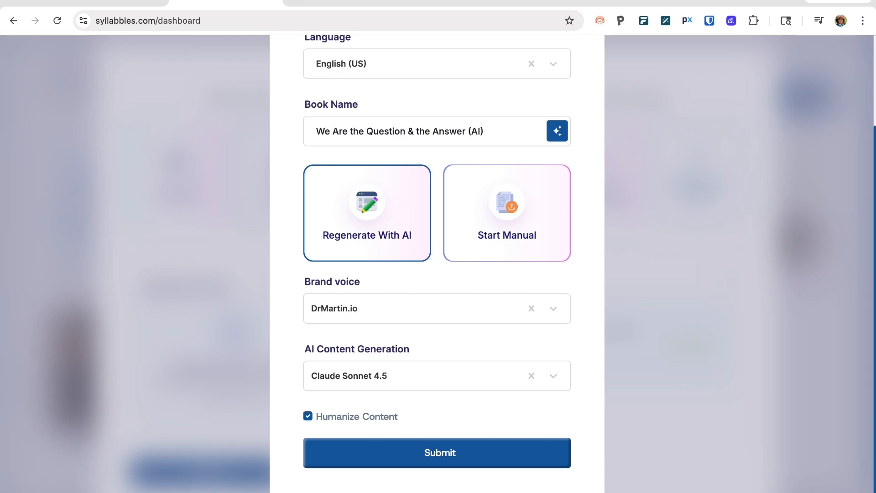
scroll(585, 55, "up", 3)
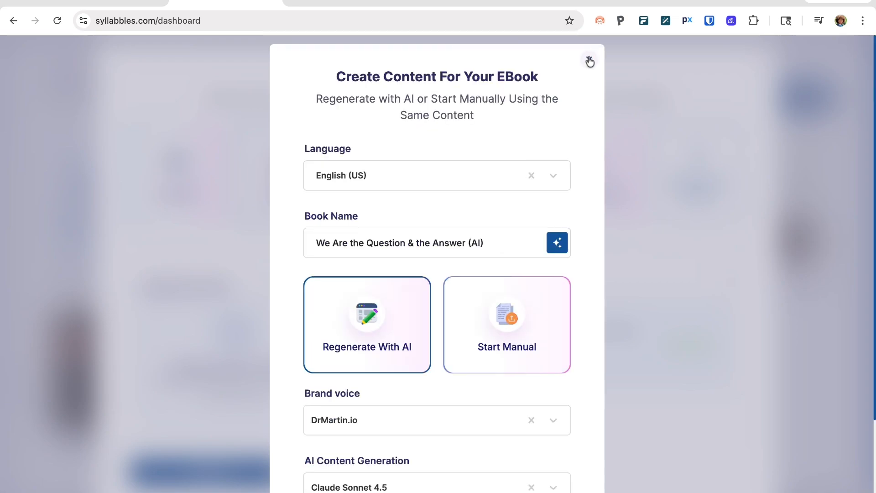
scroll(520, 208, "down", 3)
scroll(519, 206, "up", 3)
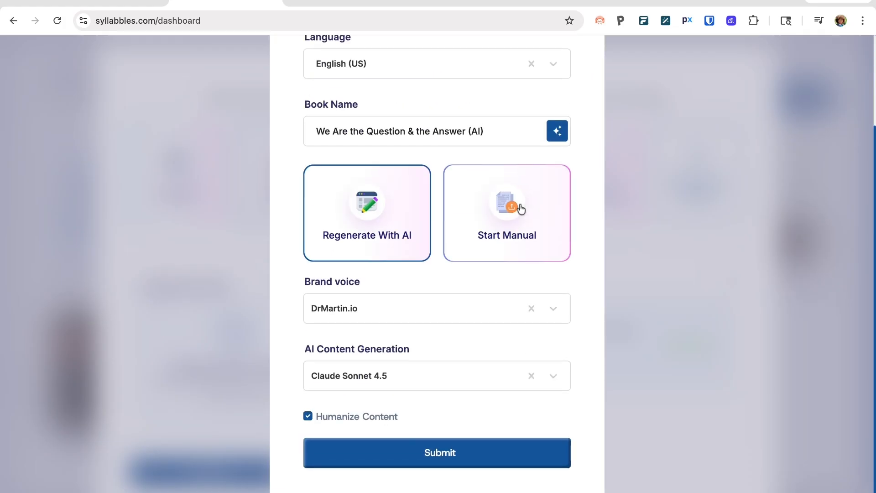
Close the ebook creation dialogs and open "We Are the Question & the Answer (Word Doc)" for content and design editing
left_click(589, 60)
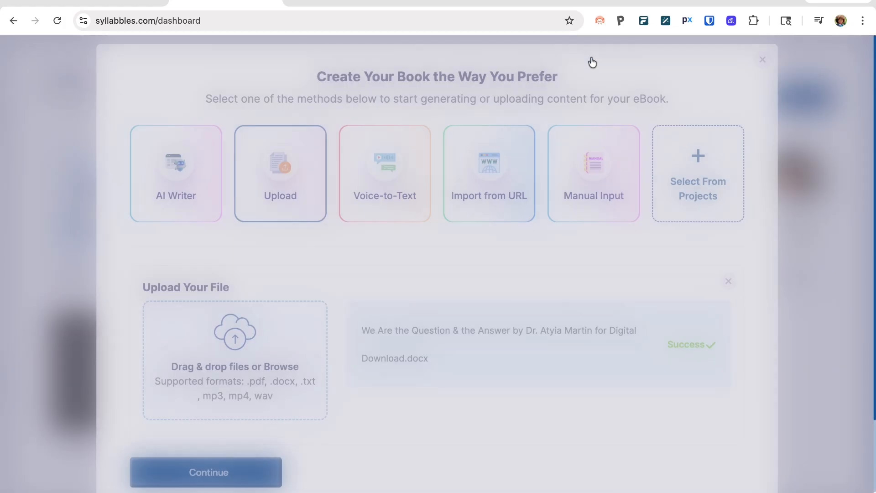
left_click(762, 60)
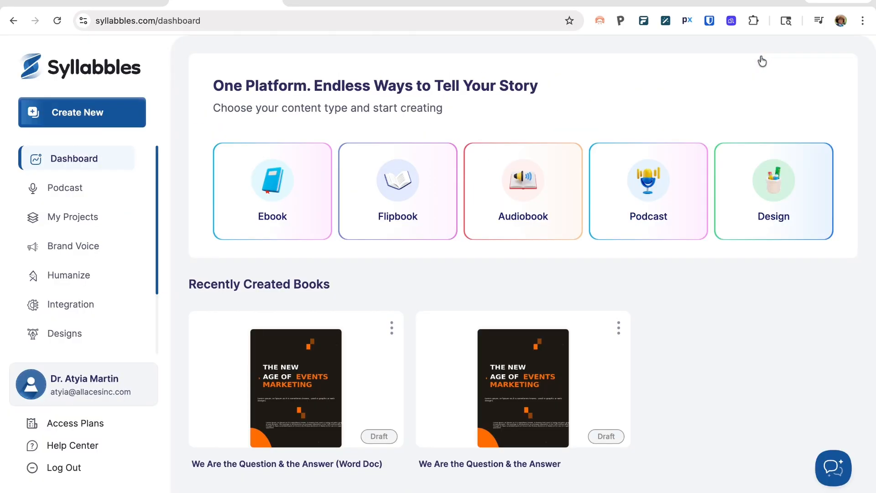
left_click(93, 384)
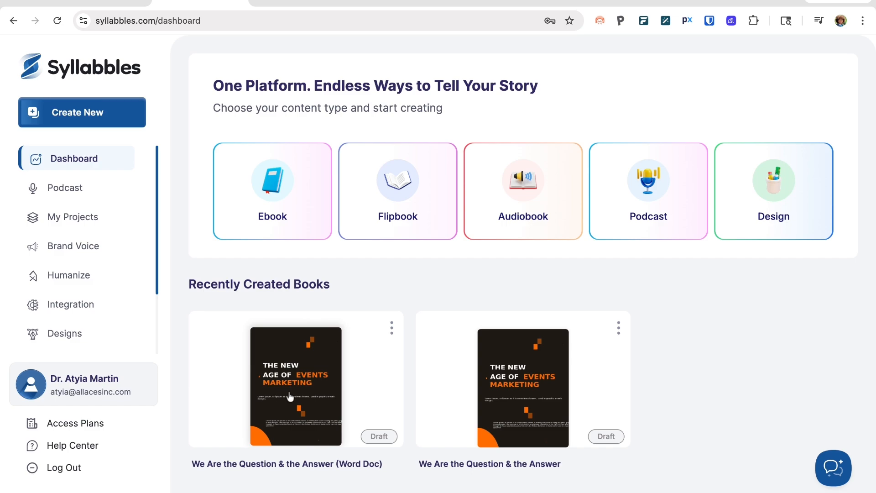
left_click(392, 328)
left_click(343, 352)
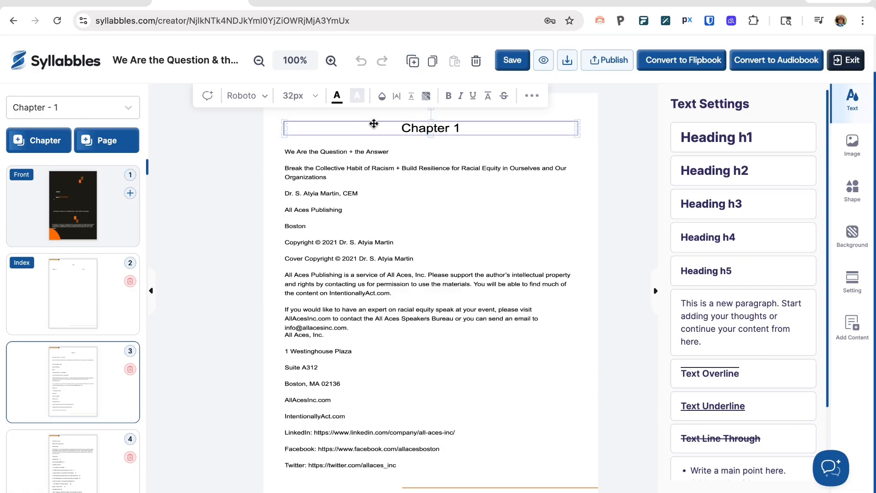
Try out different positions for the Chapter 1 heading on page 3 and delete the heading
left_click_drag(373, 123, 356, 404)
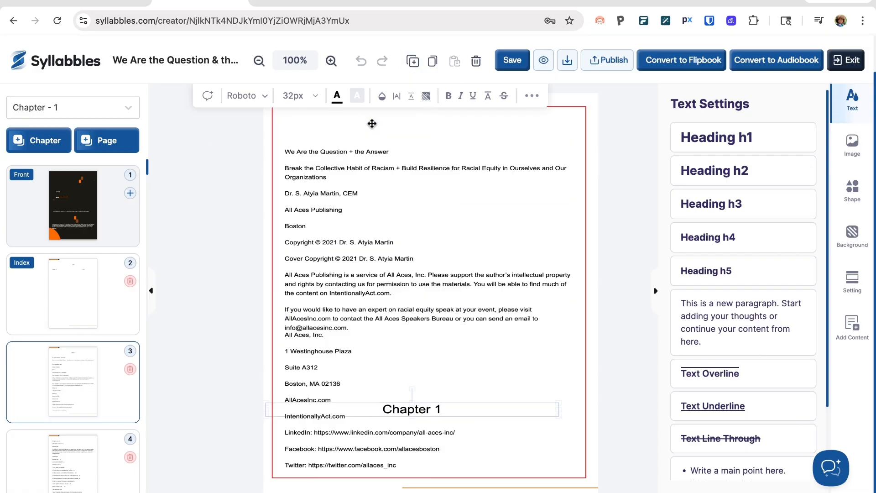
scroll(372, 124, "down", 1)
scroll(372, 124, "up", 2)
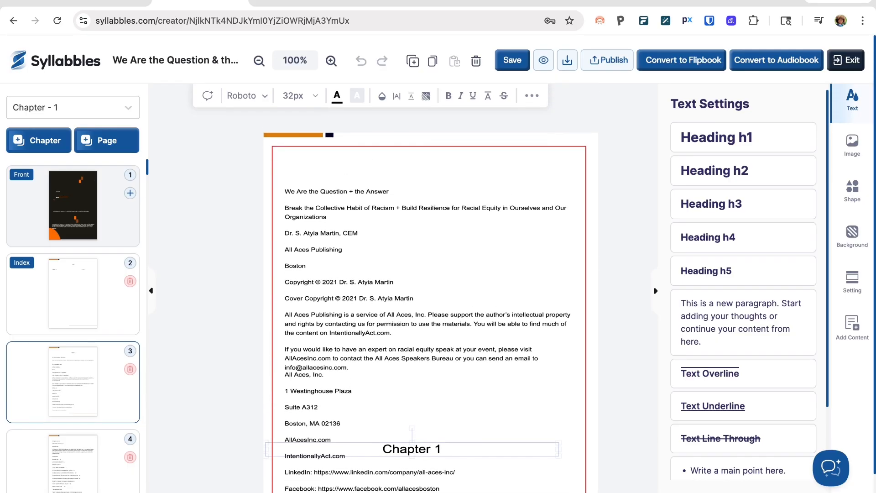
left_click_drag(355, 448, 376, 165)
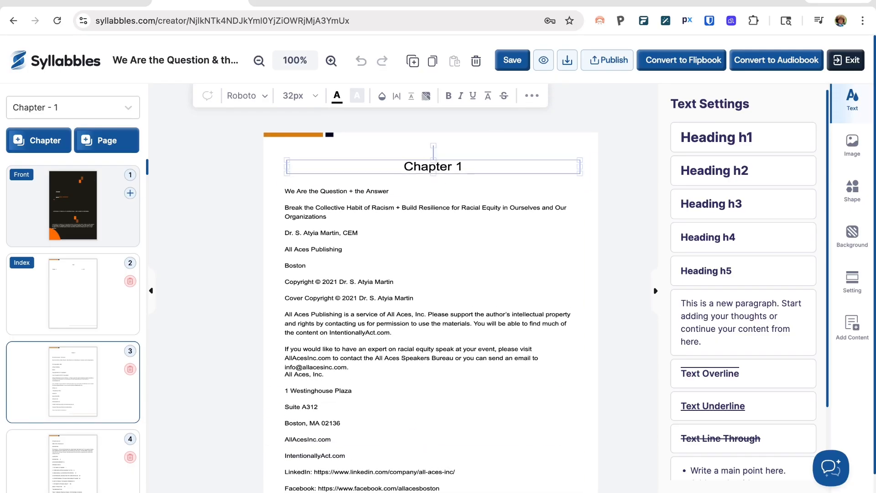
left_click(476, 63)
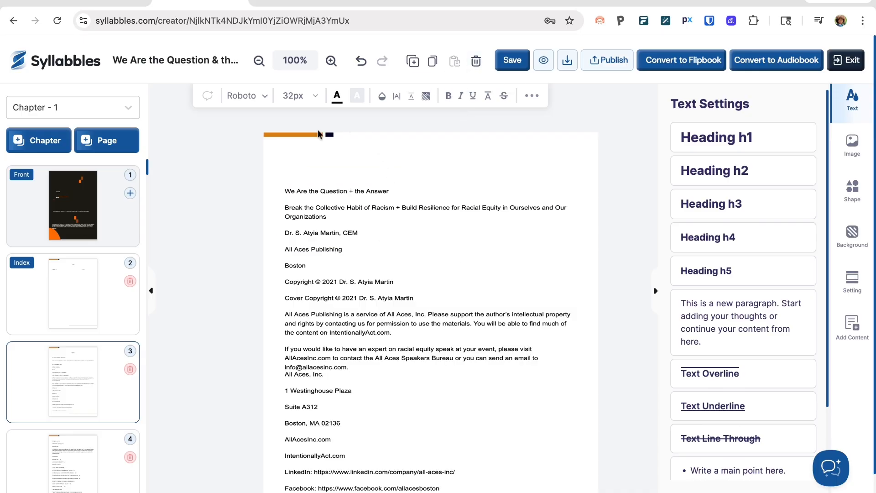
Regenerate the content of Chapter - 1
left_click(75, 109)
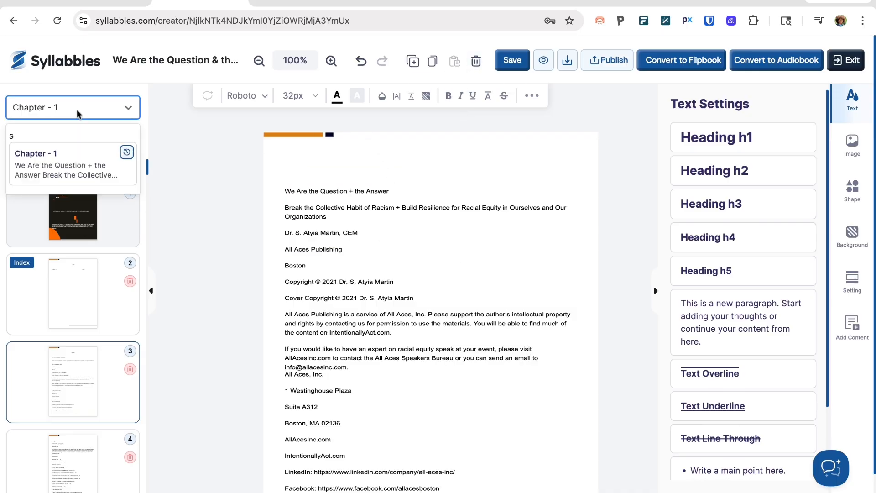
left_click(131, 150)
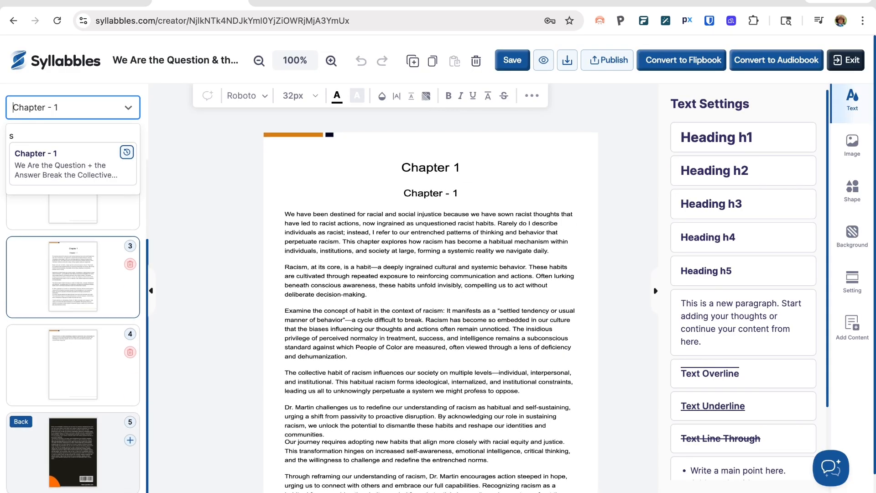
scroll(87, 395, "up", 3)
Review the regenerated chapter text on pages 3 and 4
left_click(88, 396)
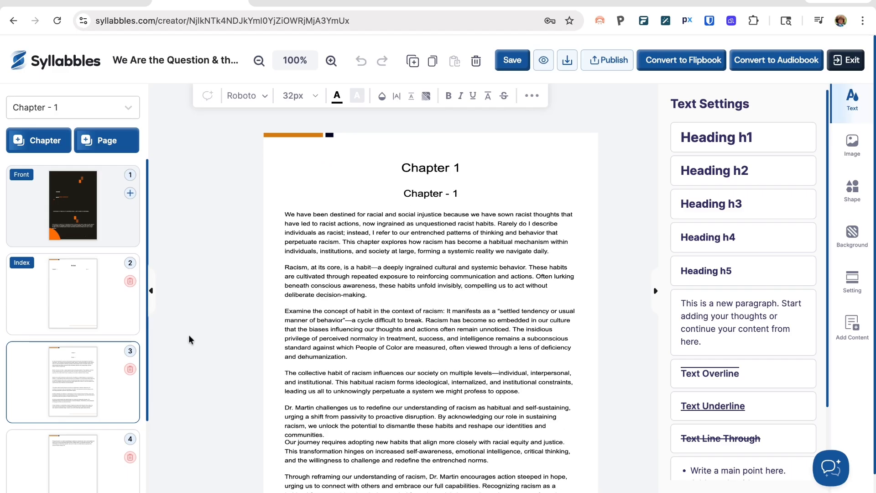
scroll(53, 435, "down", 2)
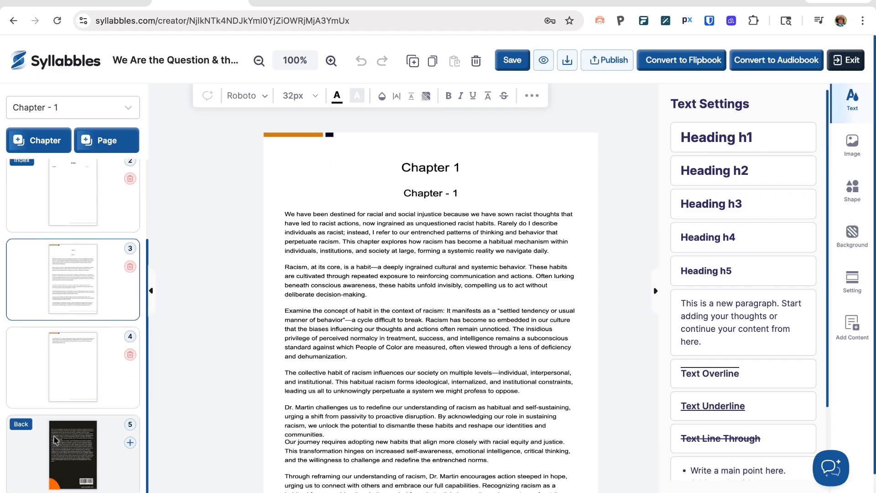
scroll(55, 439, "up", 2)
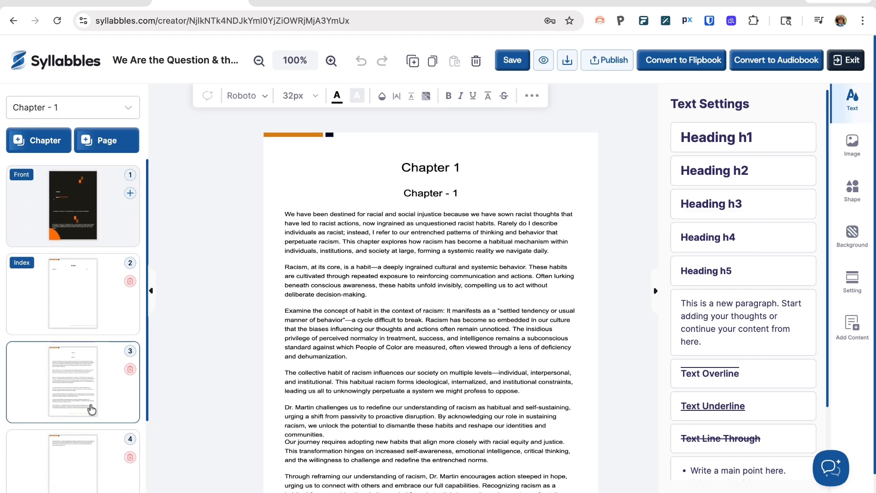
left_click(83, 468)
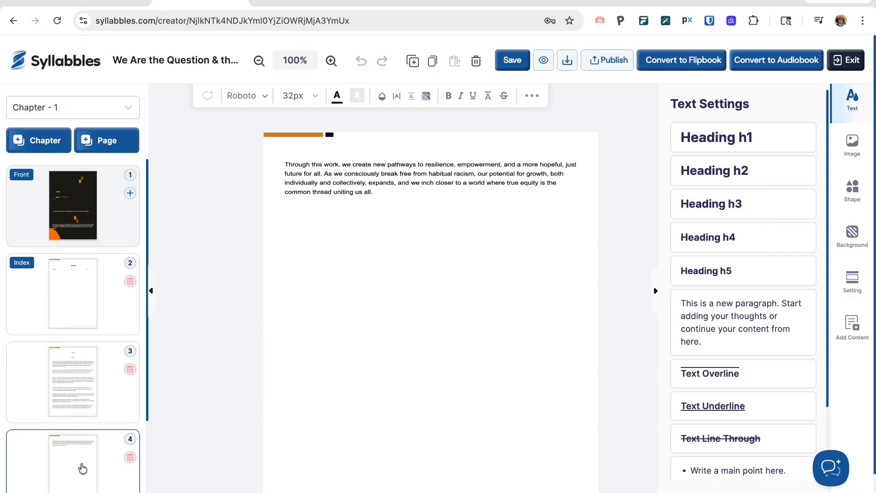
left_click(83, 380)
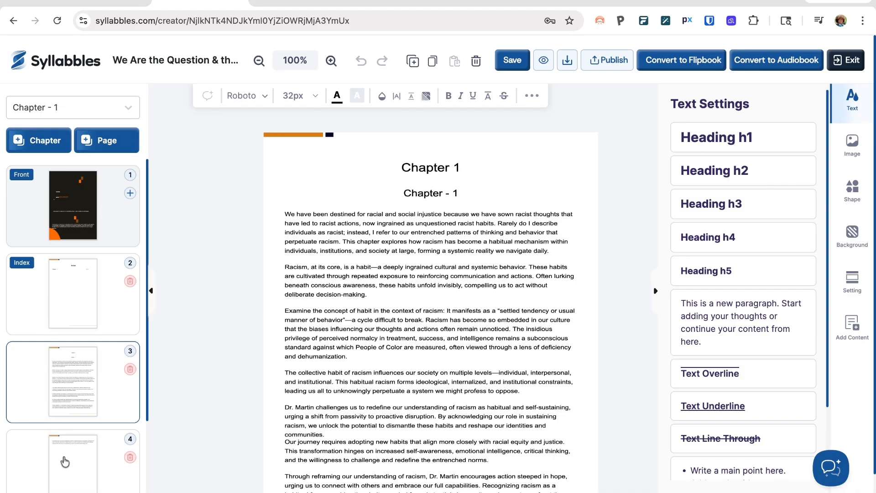
left_click(65, 469)
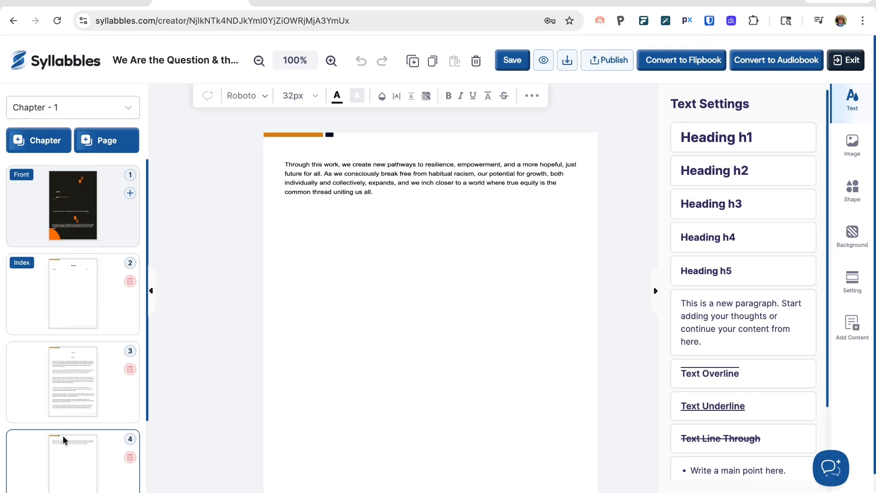
left_click(50, 400)
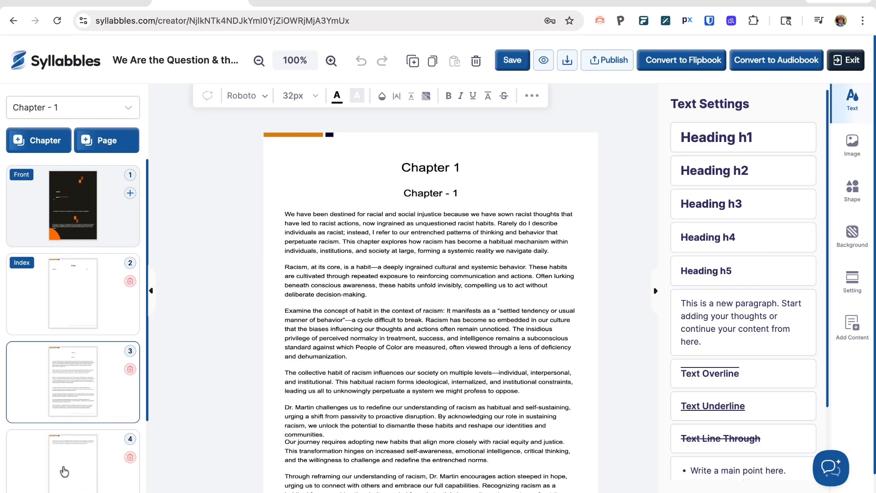
Move the last two paragraphs on page 3 slightly down to even out the spacing below the "communities." line
scroll(419, 452, "down", 1)
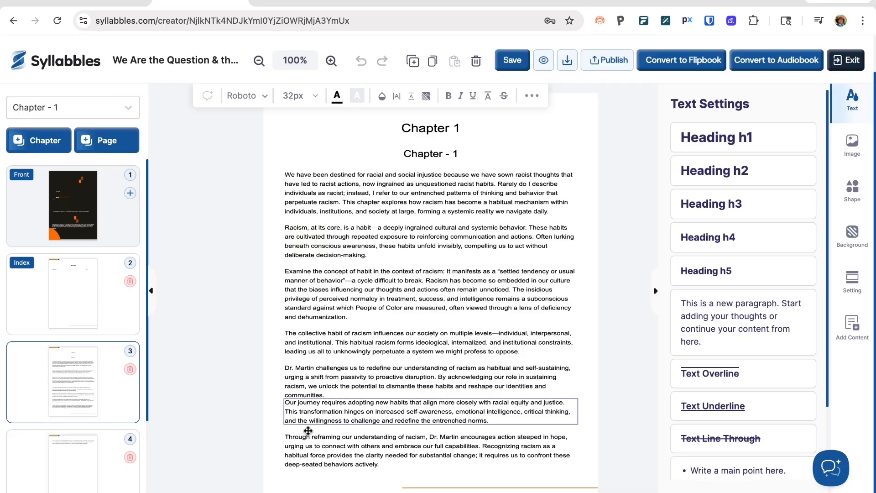
left_click(307, 456)
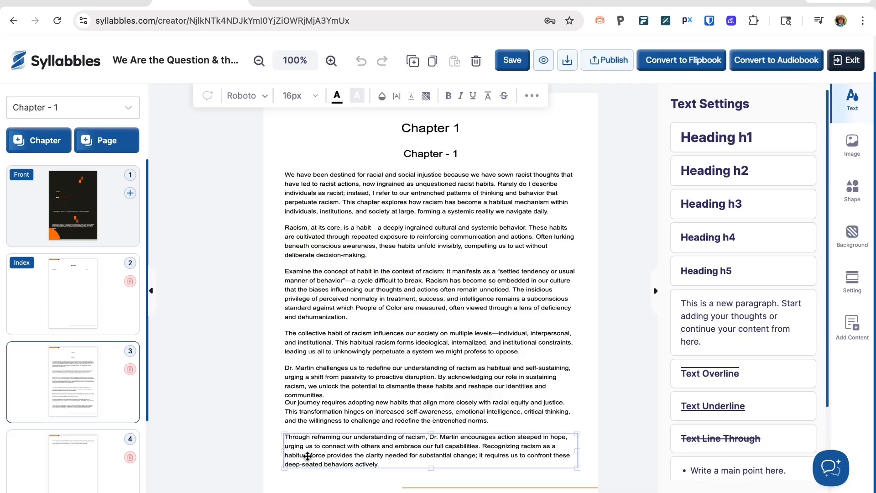
left_click_drag(307, 457, 308, 455)
left_click(315, 417)
key("Down")
key("Down")
key("Down")
key("Down")
key("Down")
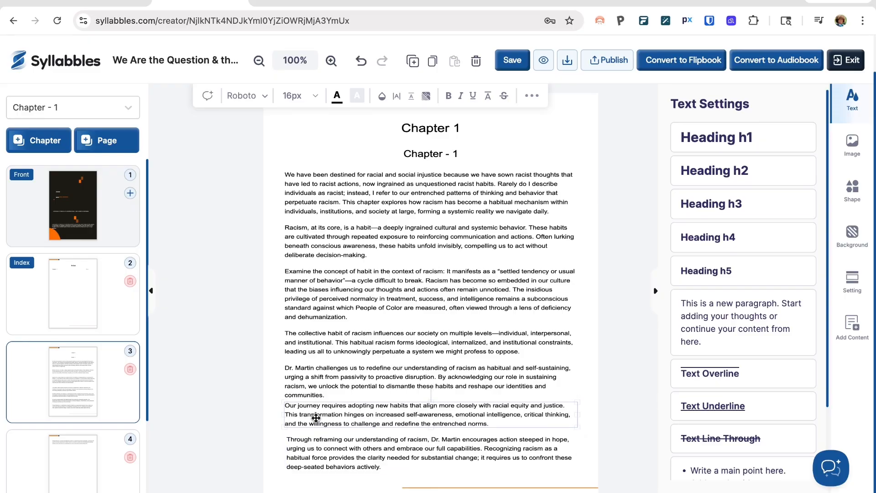
left_click_drag(316, 418, 317, 418)
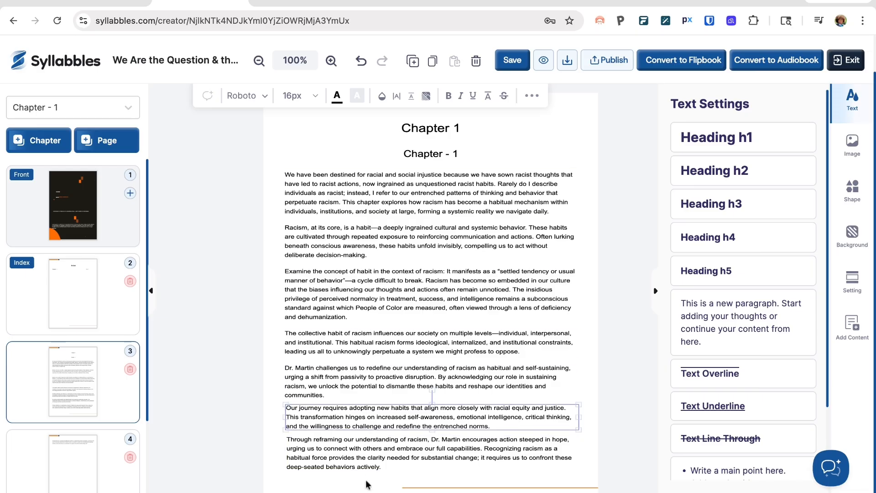
left_click(576, 376)
left_click(593, 335)
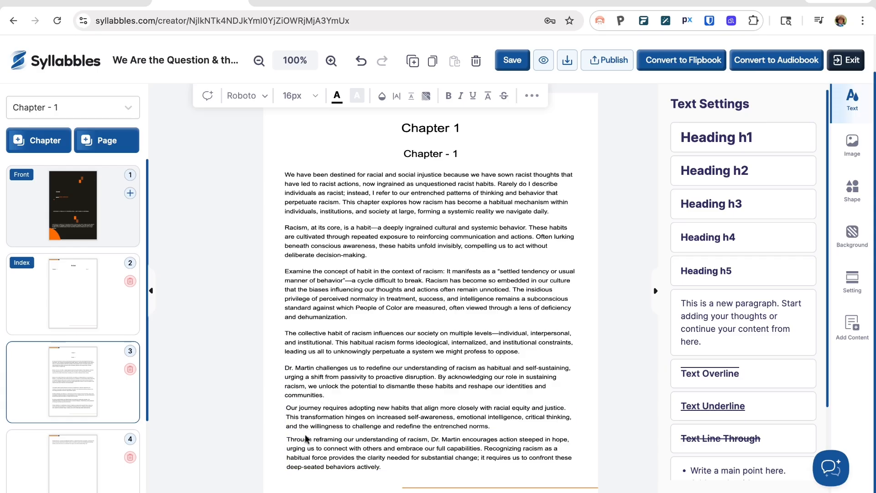
Return to the dashboard and reopen the Word Doc version of the ebook for content and design editing
left_click(69, 487)
left_click(58, 363)
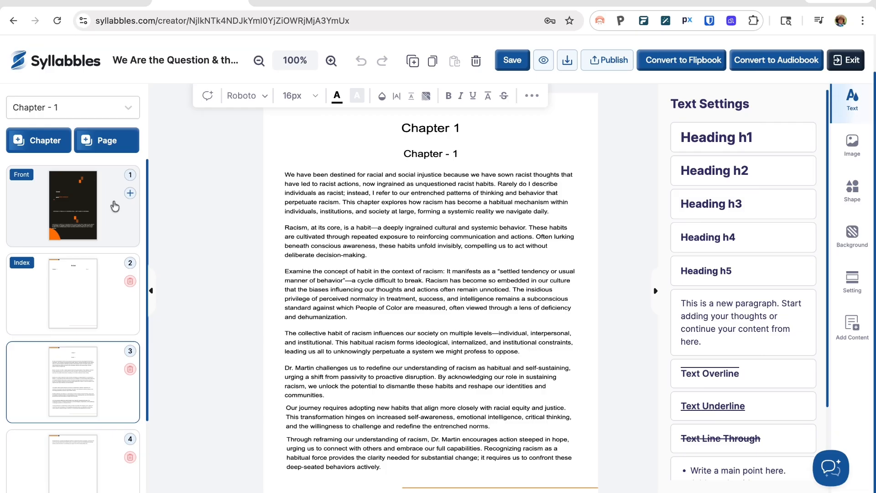
left_click(51, 63)
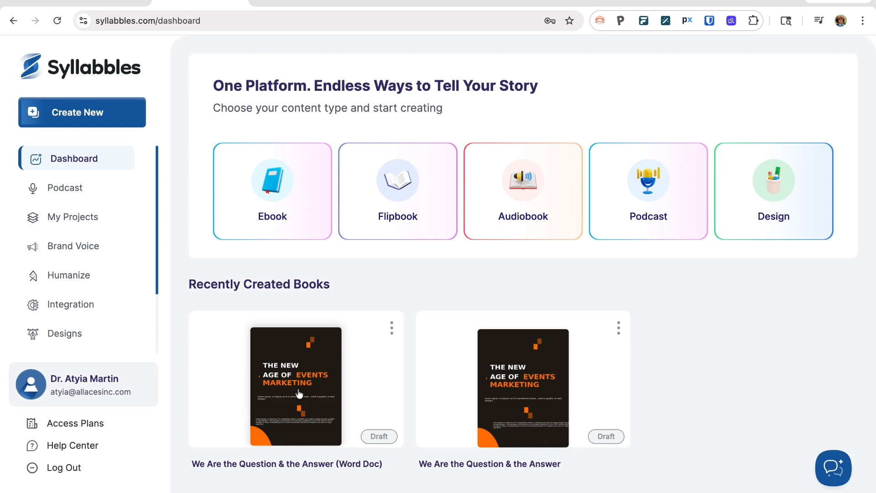
left_click(392, 328)
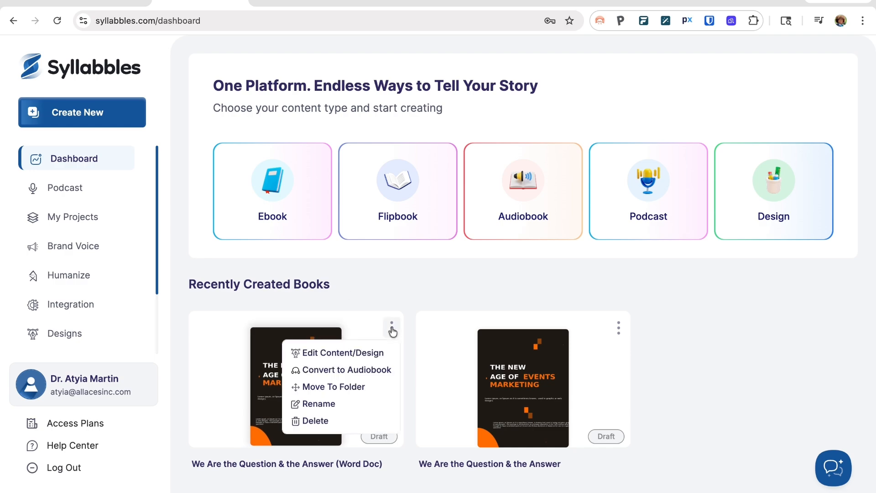
left_click(363, 352)
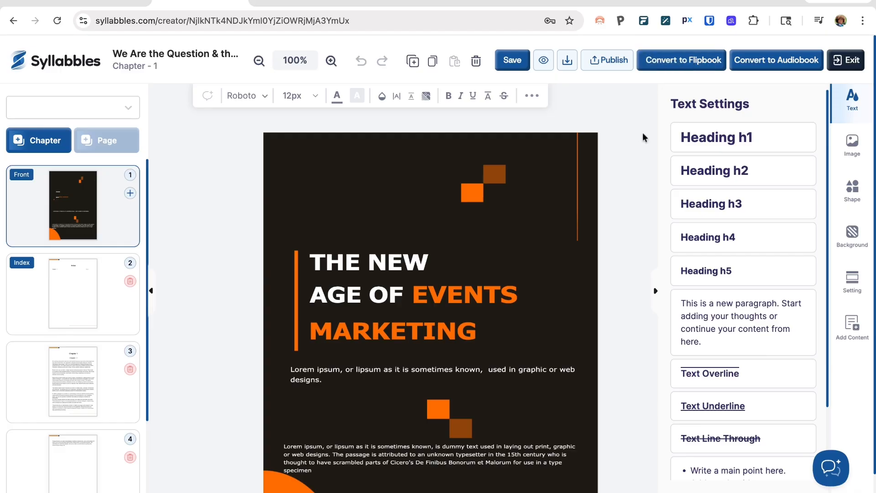
Convert the ebook to a flipbook and flip forward and back through its pages
left_click(671, 63)
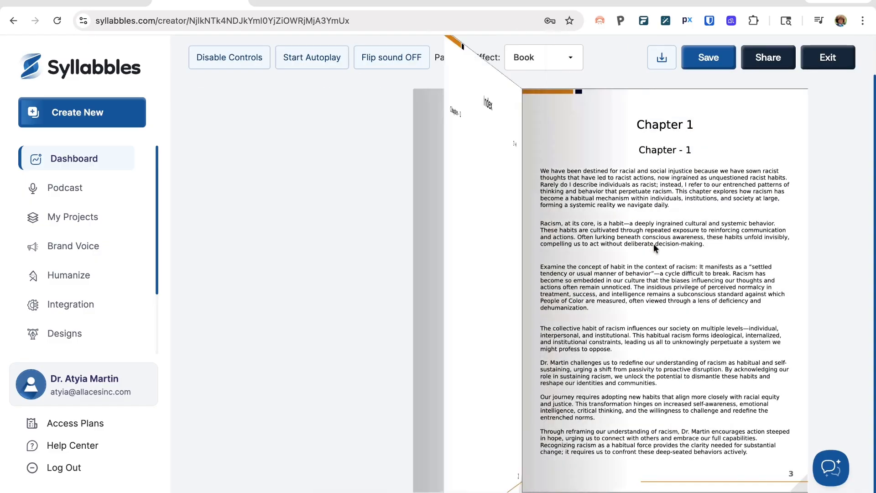
key("Right")
key("Right")
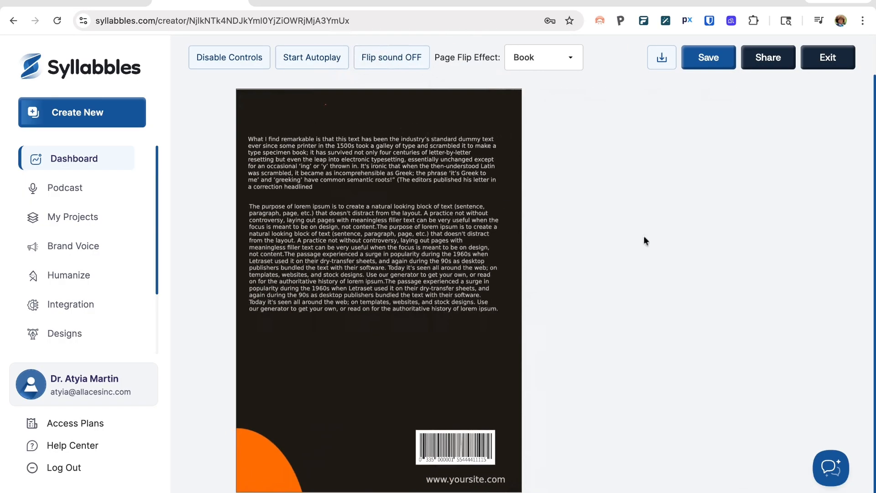
left_click(494, 269)
left_click(420, 283)
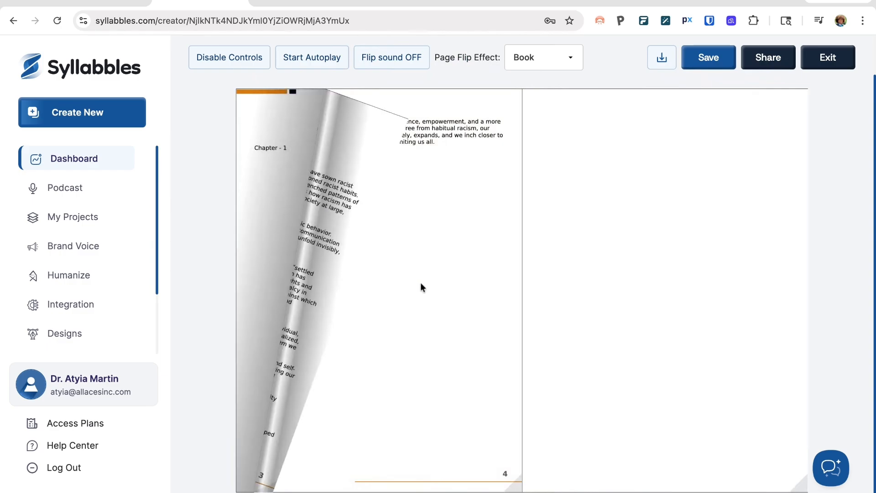
Flip back to the cover, save the Word Doc flipbook and return to the dashboard
left_click(381, 293)
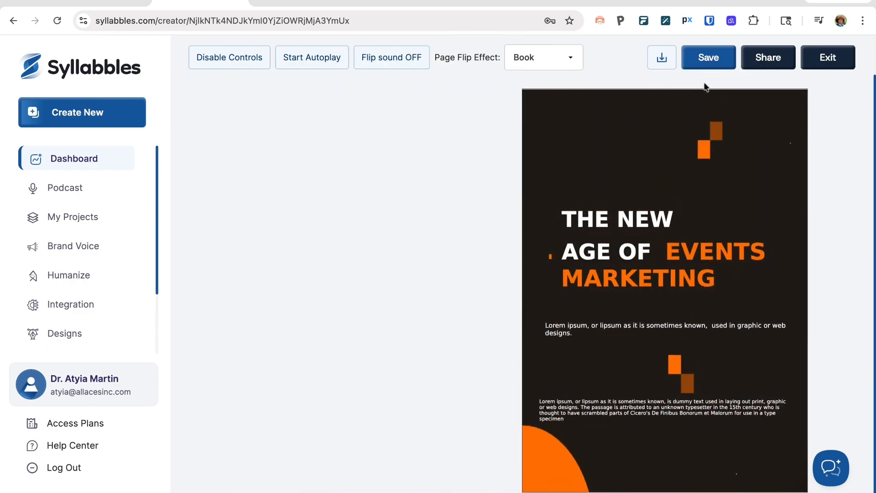
left_click(694, 61)
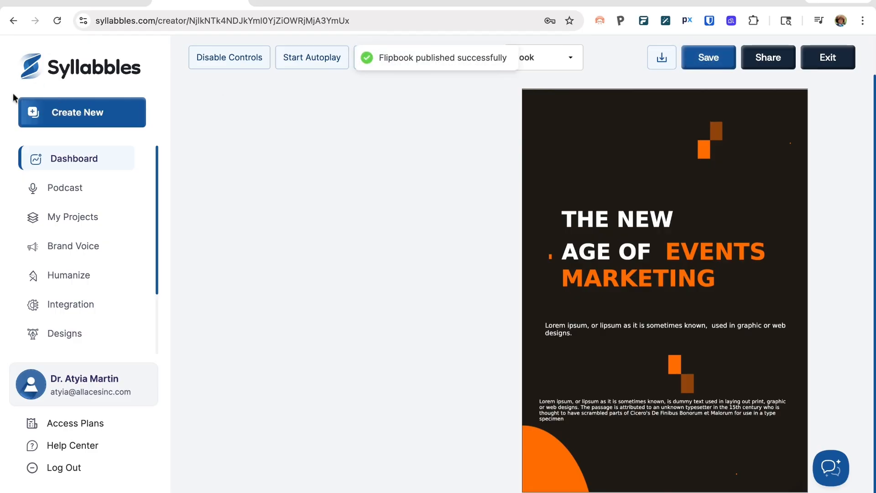
left_click(105, 66)
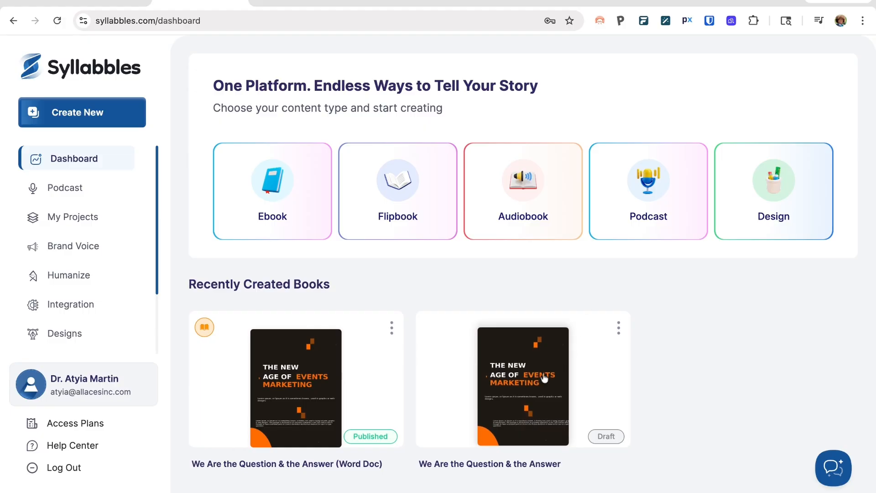
Open the draft ebook "We Are the Question & the Answer" for content and design editing and convert it to a flipbook
left_click(618, 327)
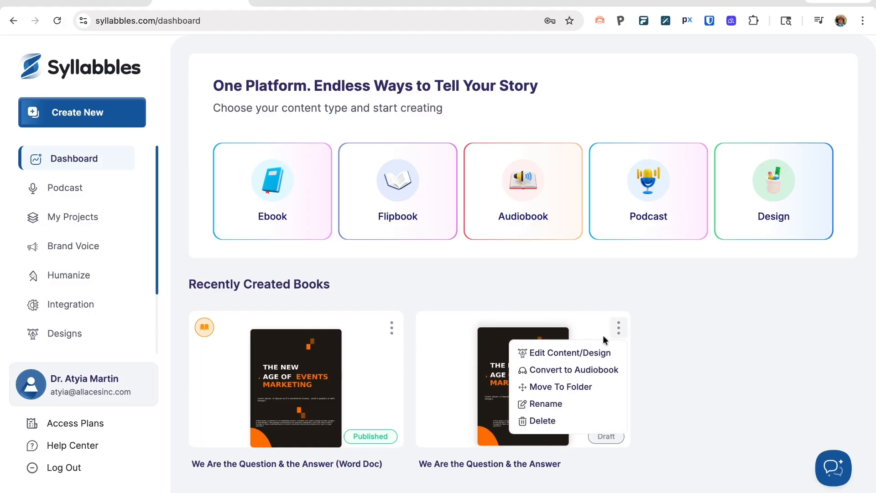
left_click(580, 354)
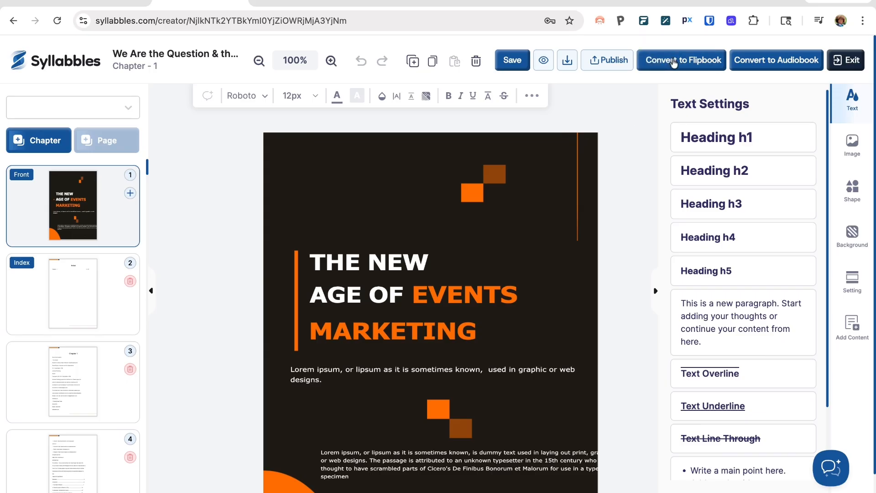
left_click(674, 61)
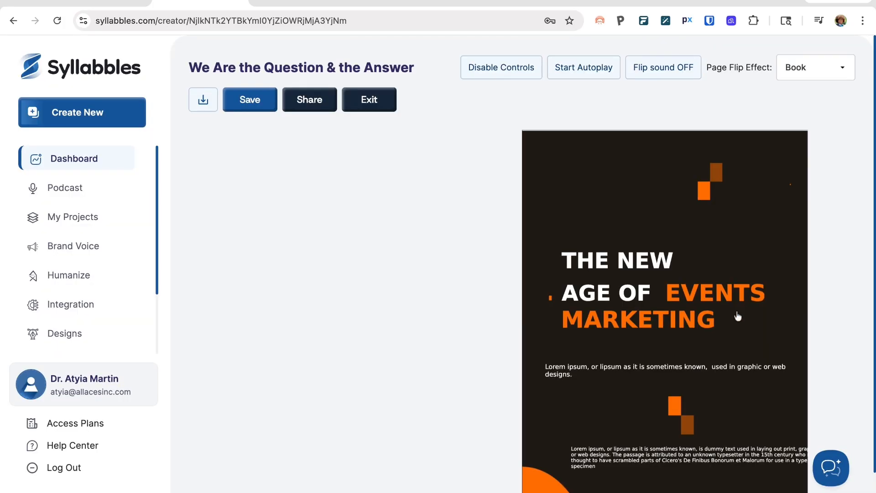
Flip forward through the new flipbook's pages with the Book effect to examine the converted content
left_click(736, 314)
left_click(734, 310)
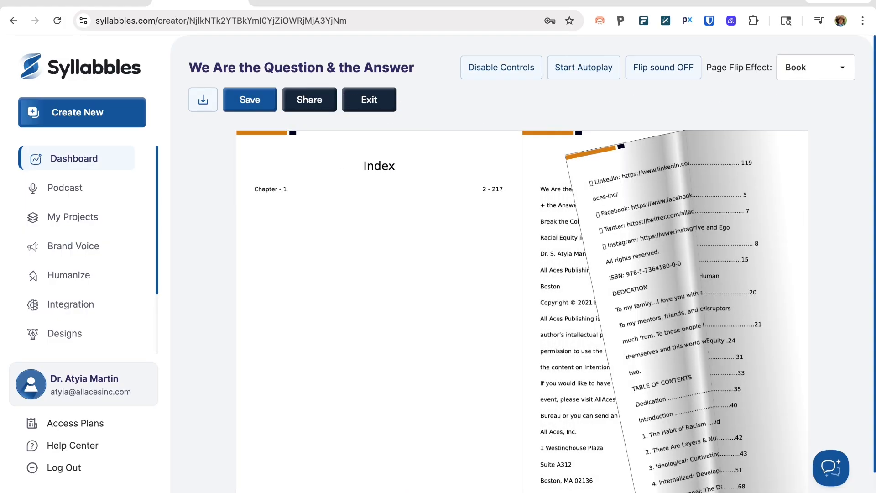
key("Right")
key("Right")
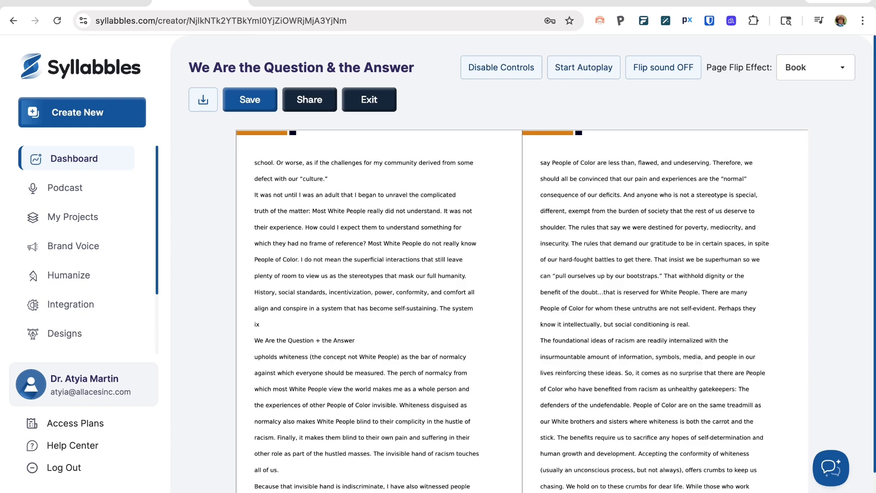
key("Right")
key("Right")
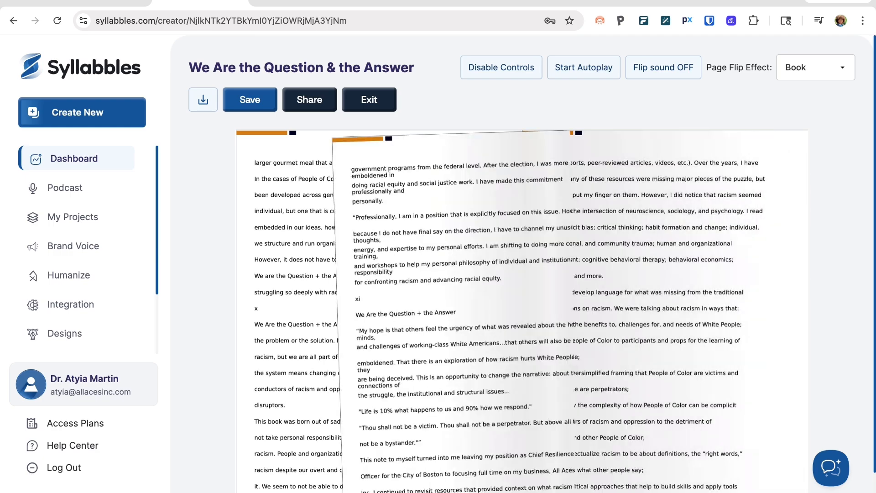
key("Right")
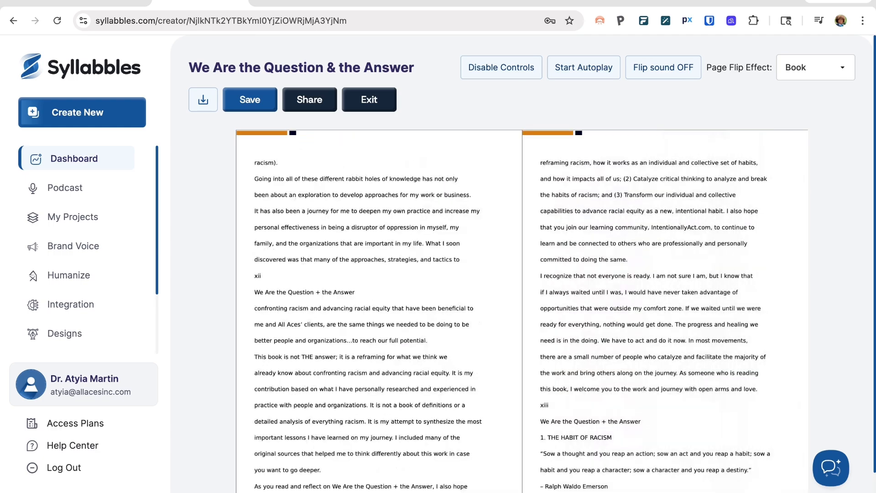
key("Right")
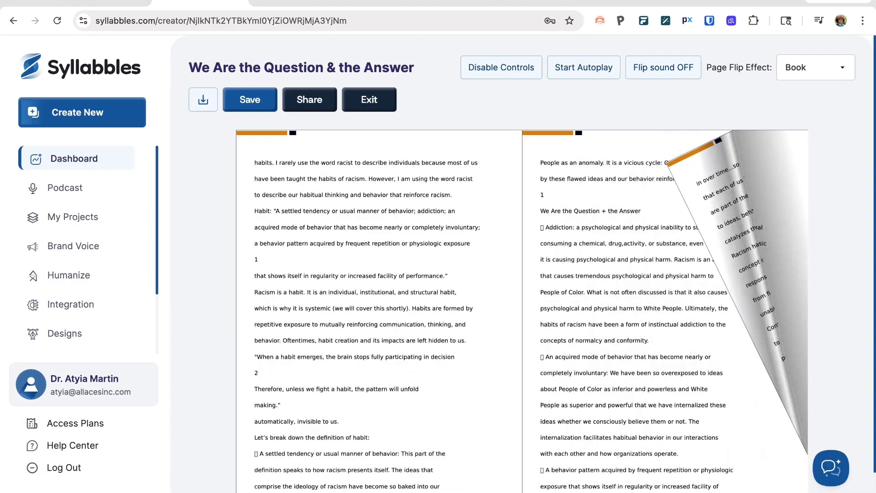
key("Right")
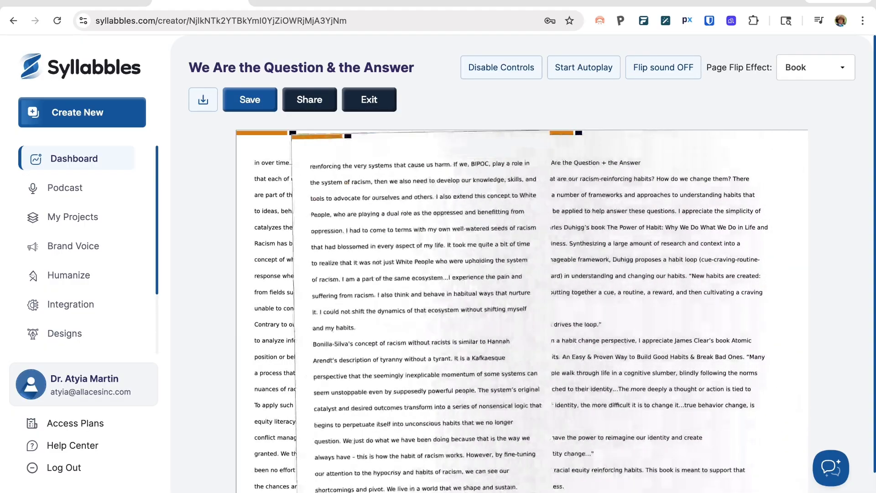
key("Right")
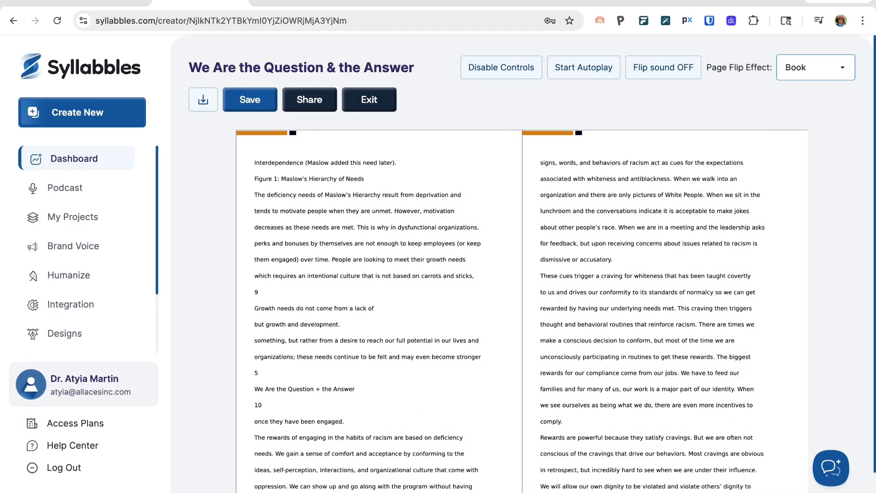
Set the page flip effect to Notebook and flip forward through several pages to preview it
left_click(805, 85)
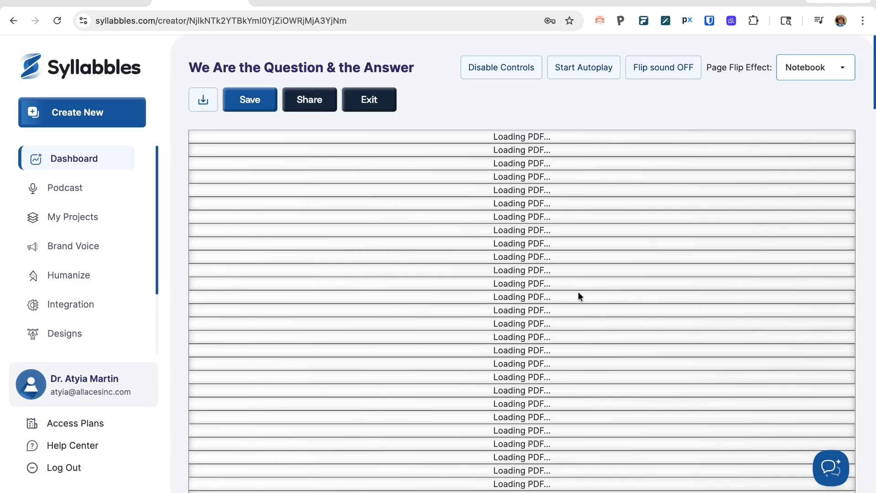
left_click(617, 287)
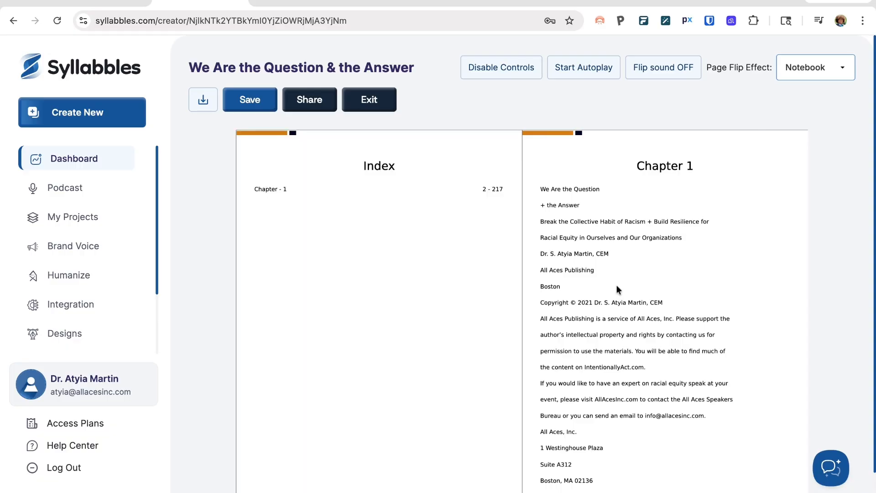
left_click(616, 284)
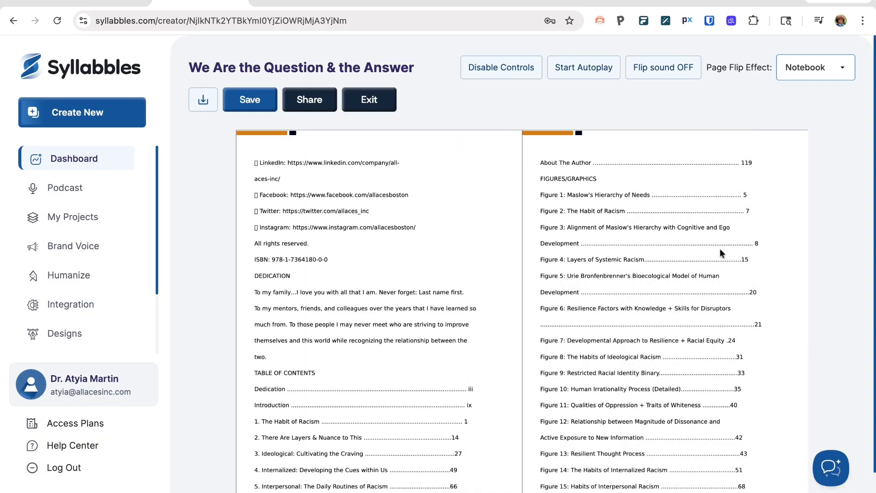
left_click(719, 248)
left_click(720, 253)
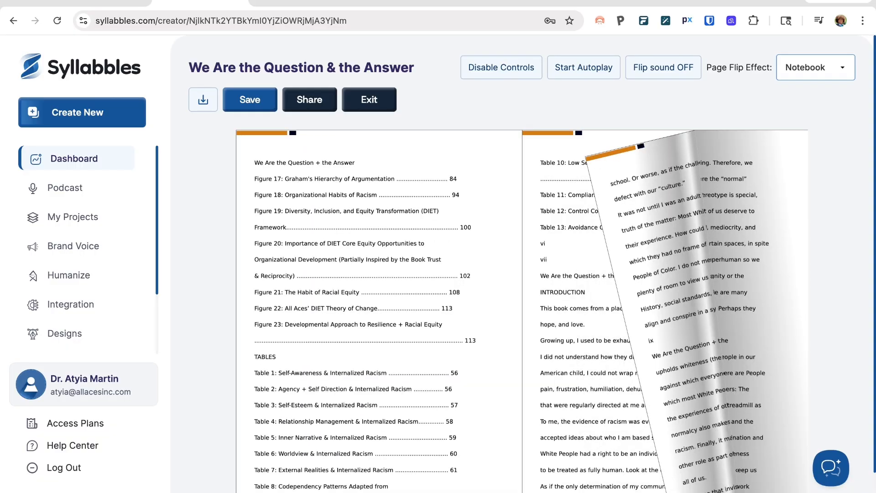
left_click(721, 253)
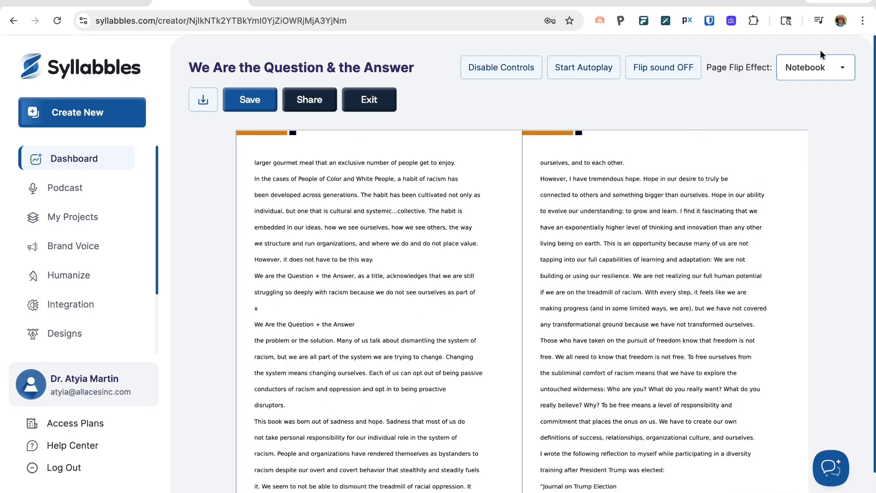
Switch the page flip effect to Magazine and preview it by flipping forward through the pages
left_click(825, 38)
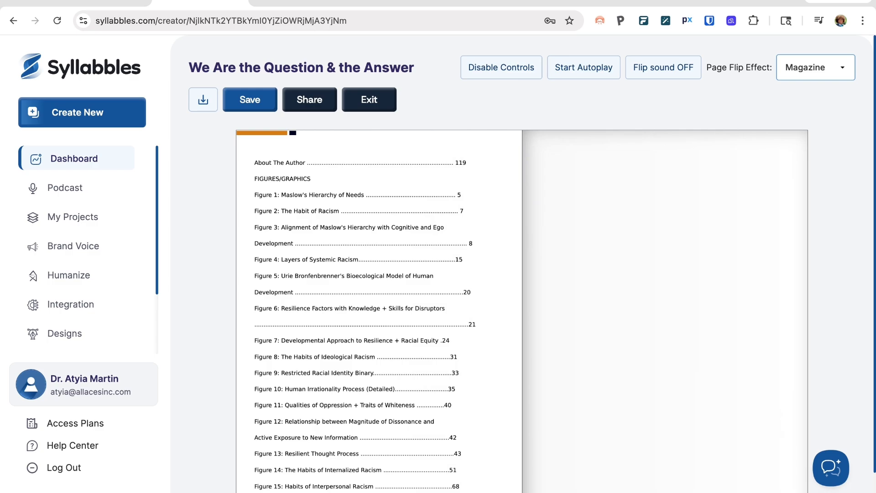
left_click(716, 269)
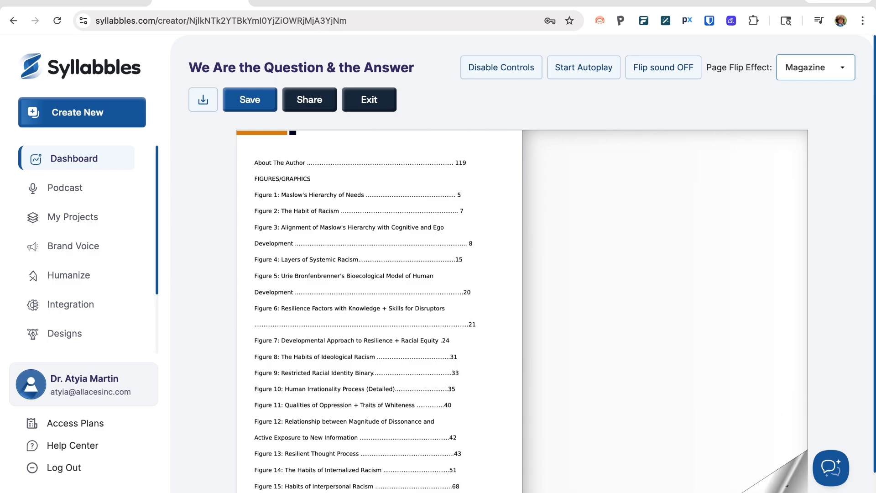
left_click(716, 270)
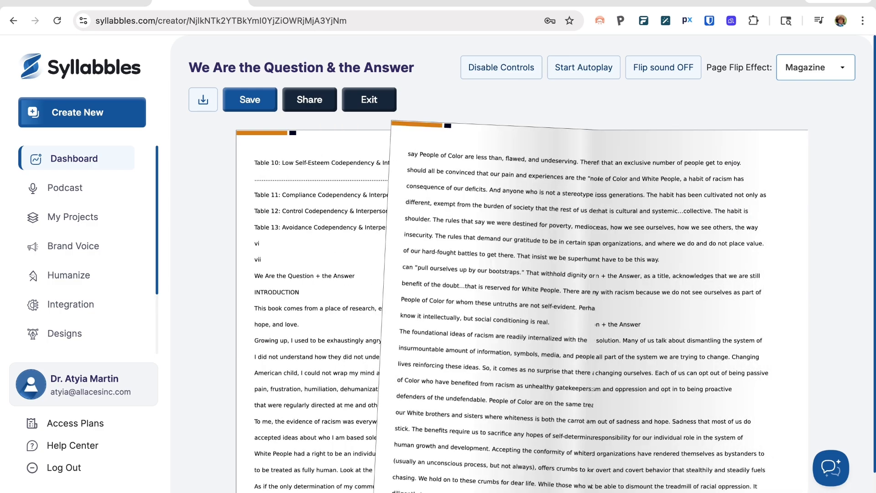
scroll(717, 270, "down", 1)
scroll(716, 270, "up", 1)
left_click(716, 270)
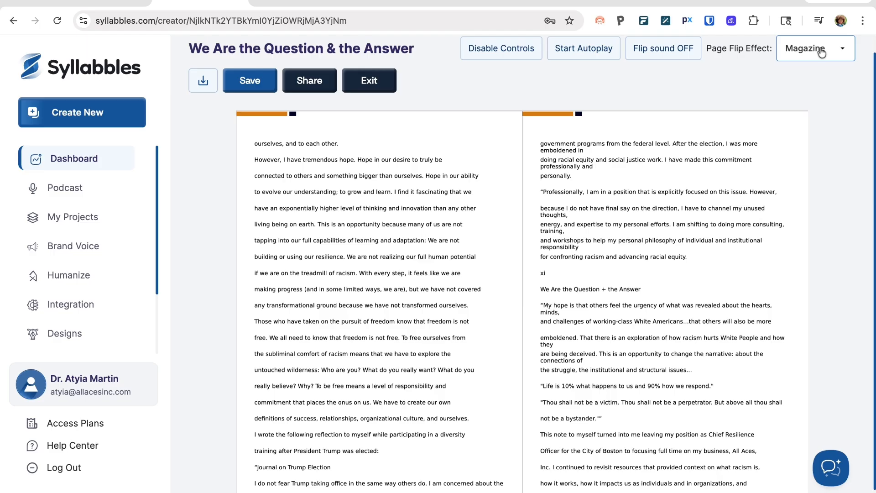
Change the page flip effect to Slider and advance through the pages from the cover
left_click(826, 93)
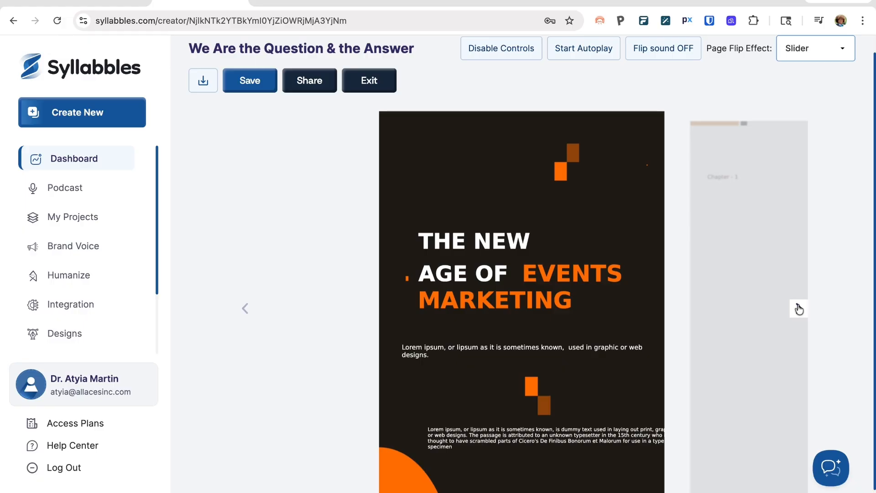
left_click(798, 309)
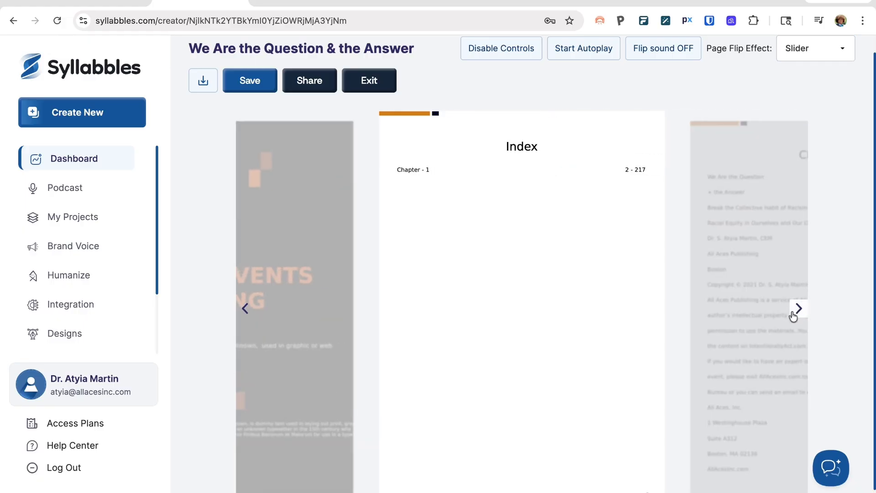
left_click(798, 309)
left_click(799, 309)
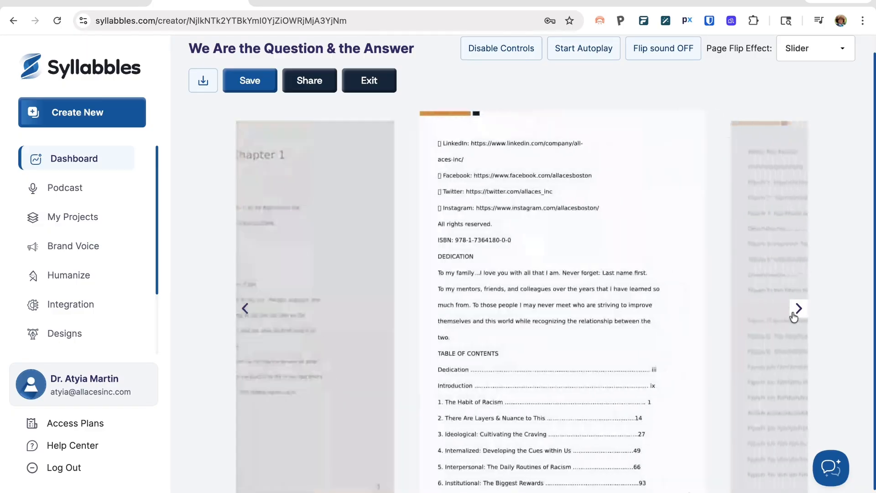
left_click(798, 309)
left_click(798, 309)
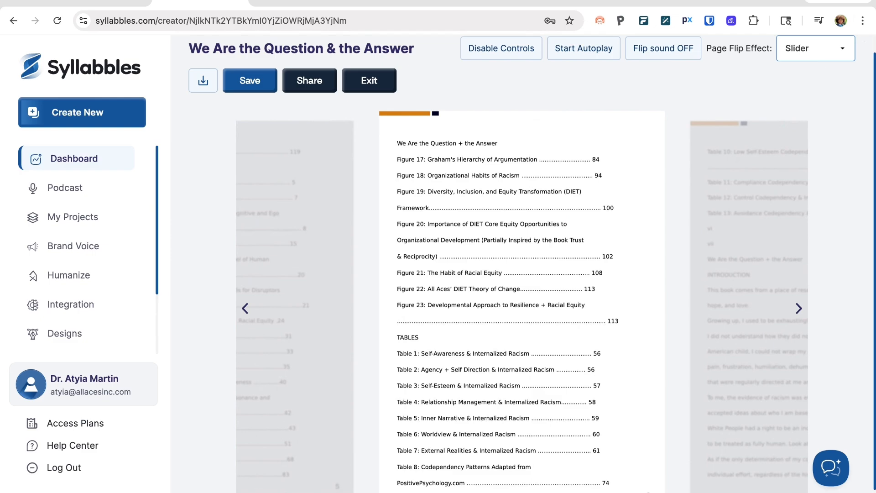
Set the page flip effect to Coverflow and advance through the first chapter's pages to preview it
left_click(806, 70)
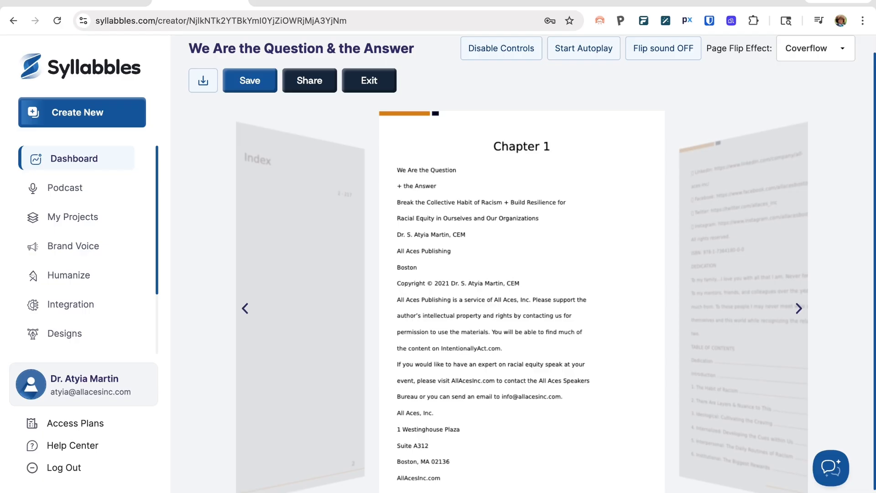
left_click(799, 309)
left_click(799, 309)
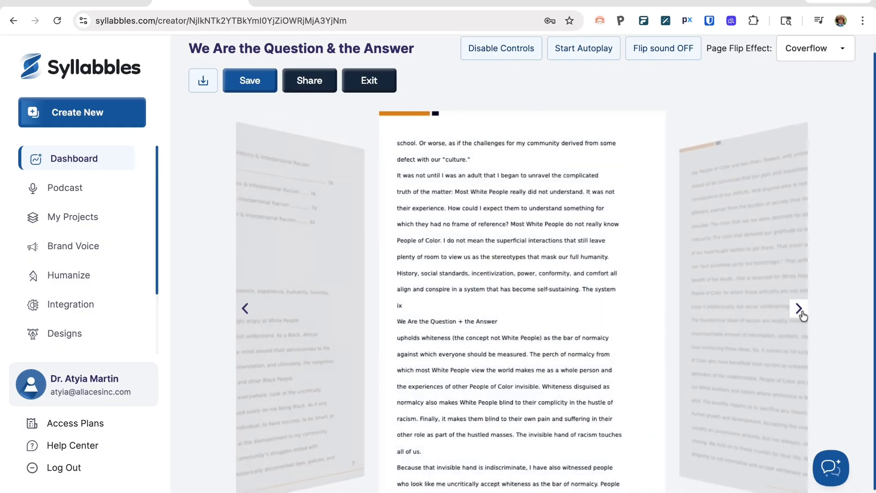
left_click(799, 309)
left_click(798, 308)
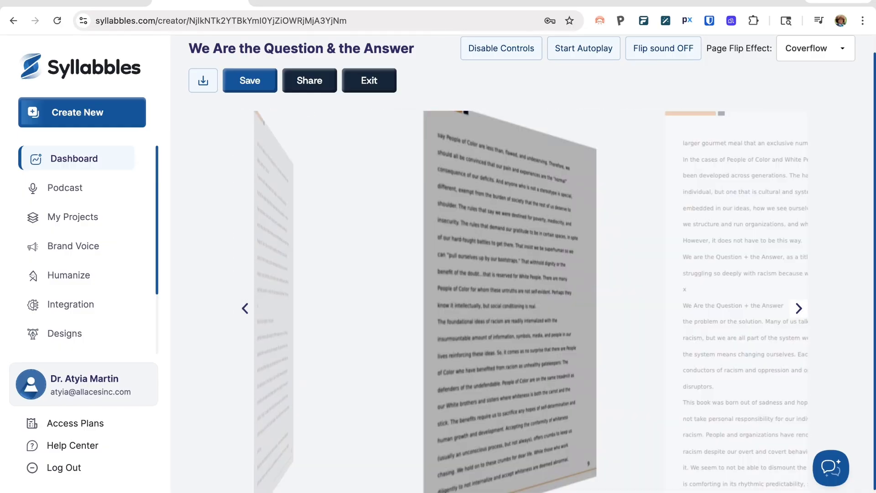
left_click(799, 309)
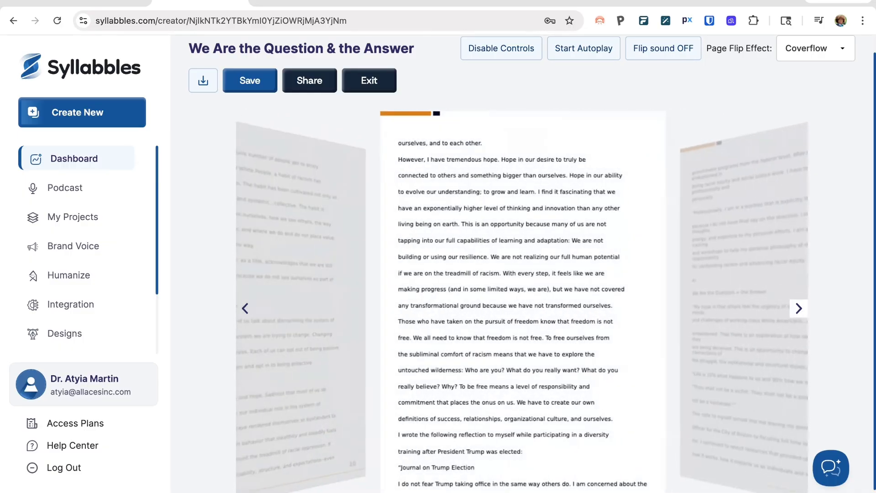
left_click(799, 310)
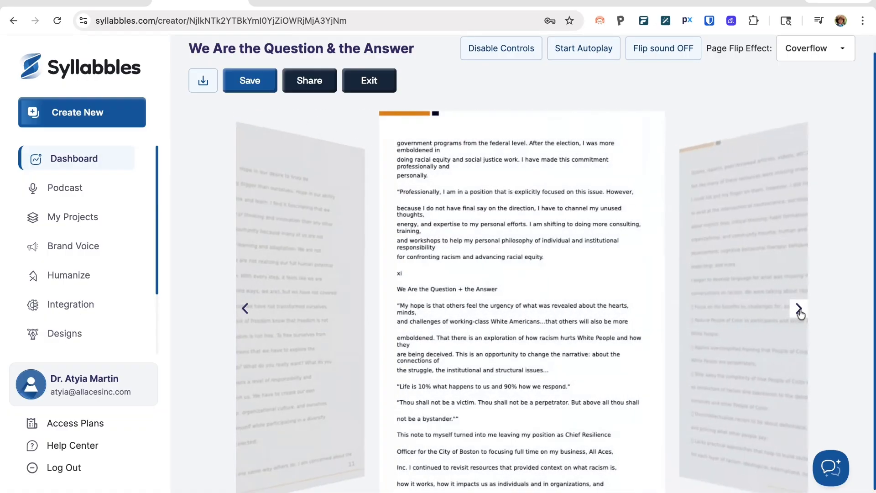
left_click(799, 309)
left_click(799, 310)
left_click(799, 309)
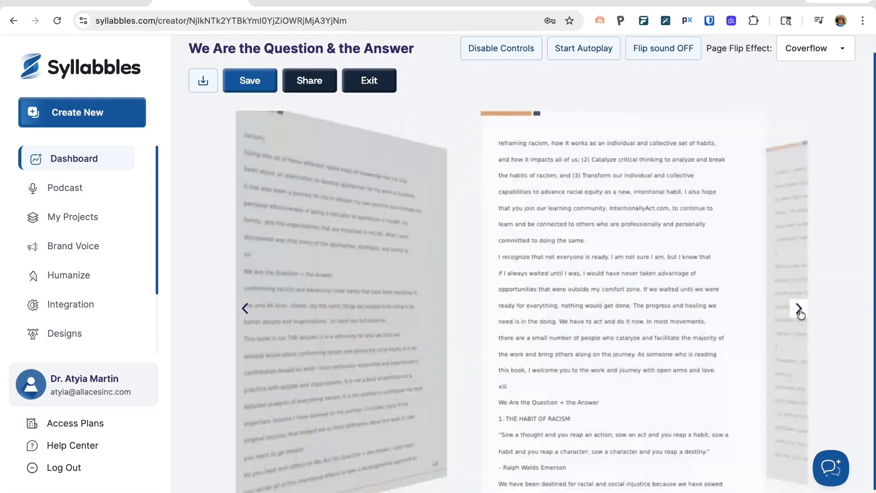
left_click(799, 310)
left_click(799, 309)
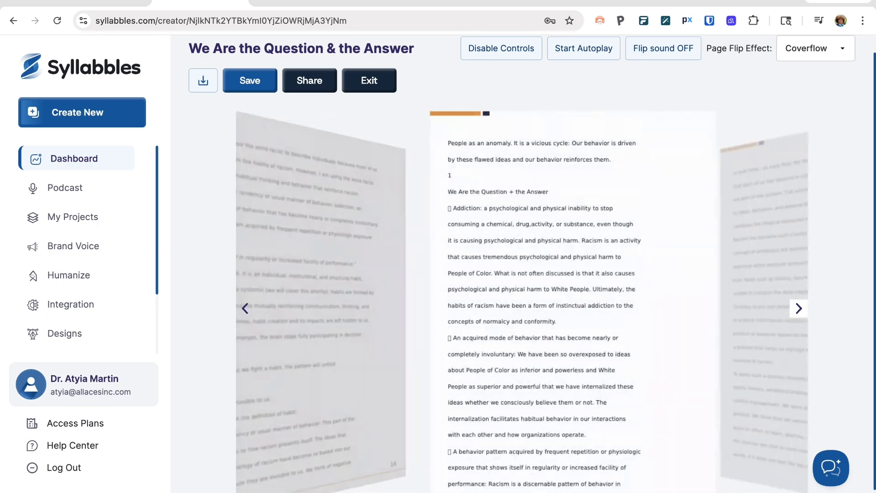
left_click(799, 309)
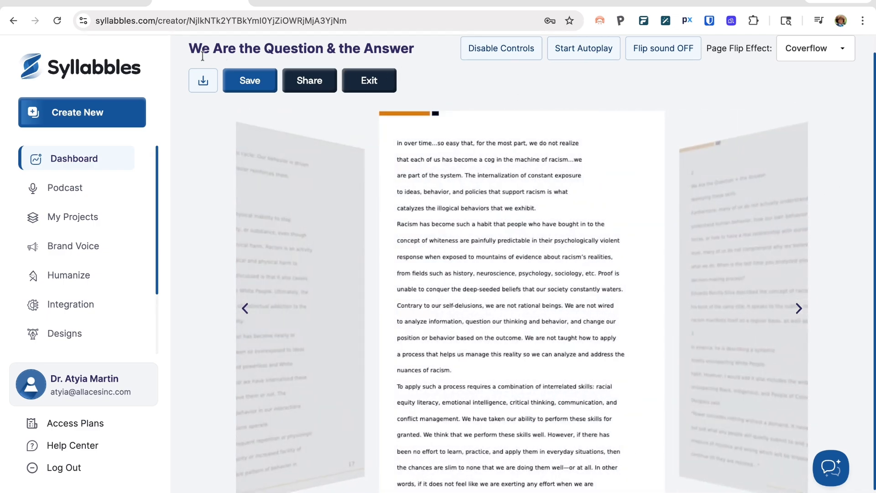
View the flipbook's sharing options, including its description field and share link, without adding a description
left_click(307, 82)
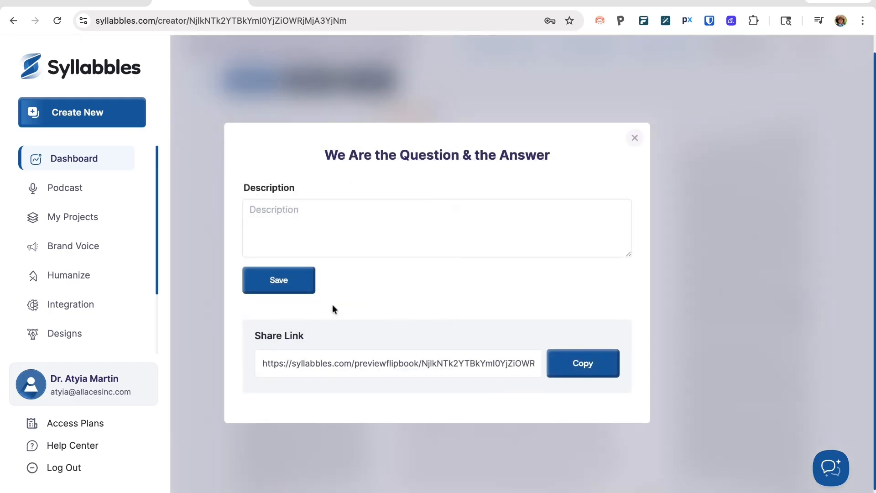
left_click(431, 364)
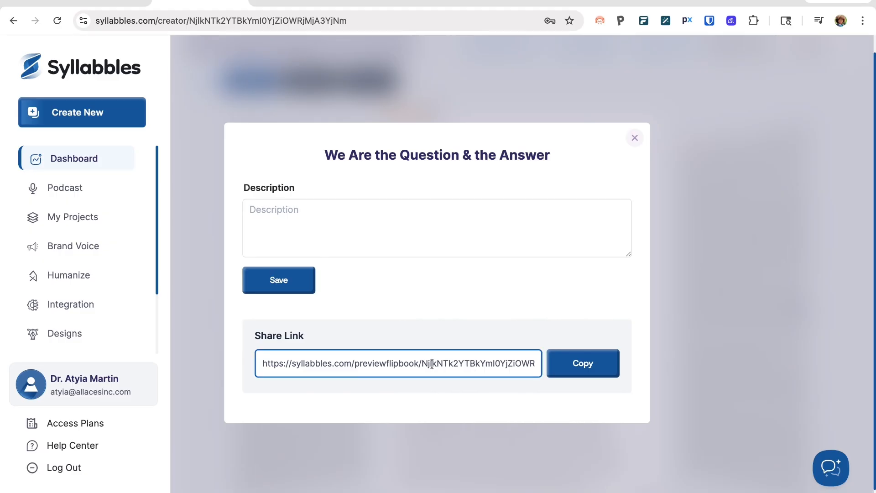
left_click(398, 228)
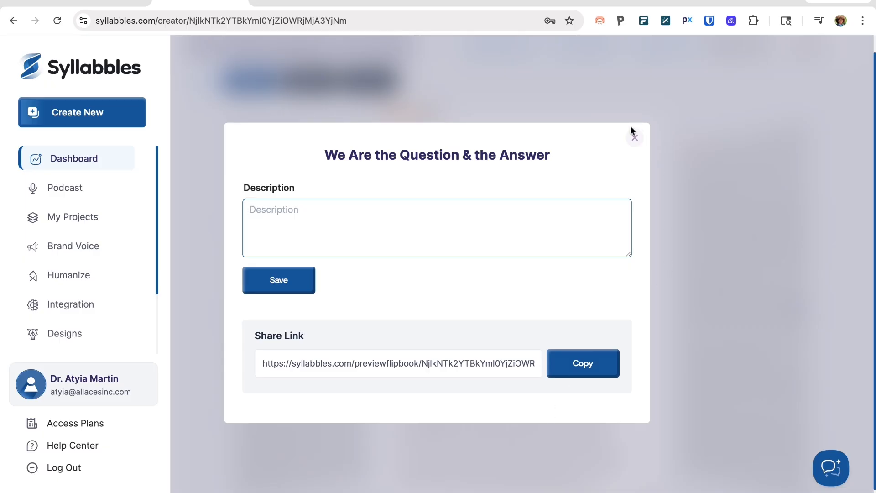
left_click(636, 142)
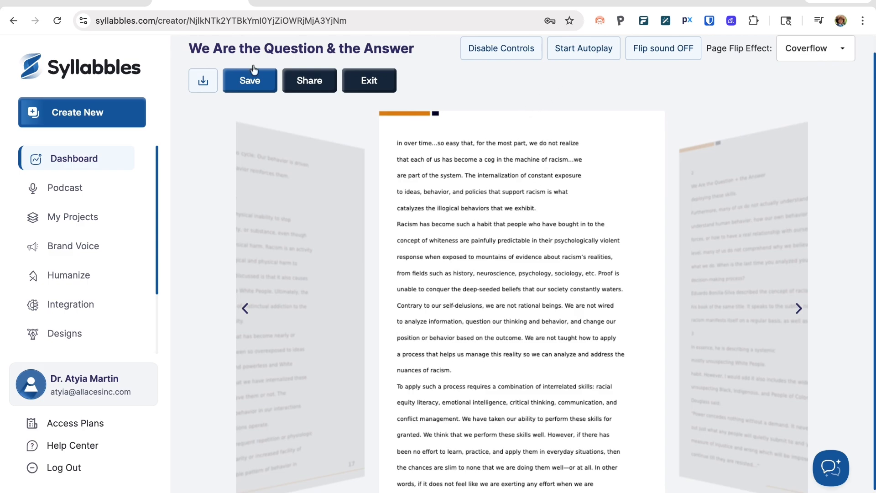
Return to the dashboard and view the published formats of the book We Are the Question & the Answer
left_click(77, 67)
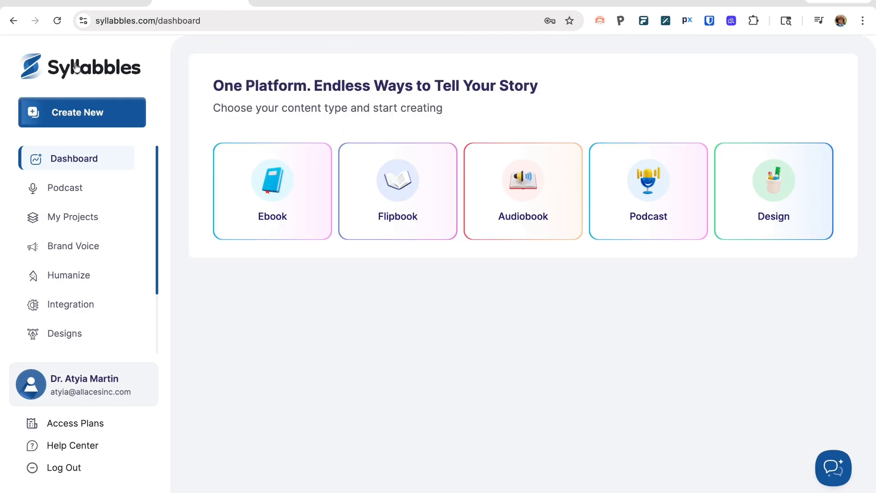
scroll(350, 399, "down", 2)
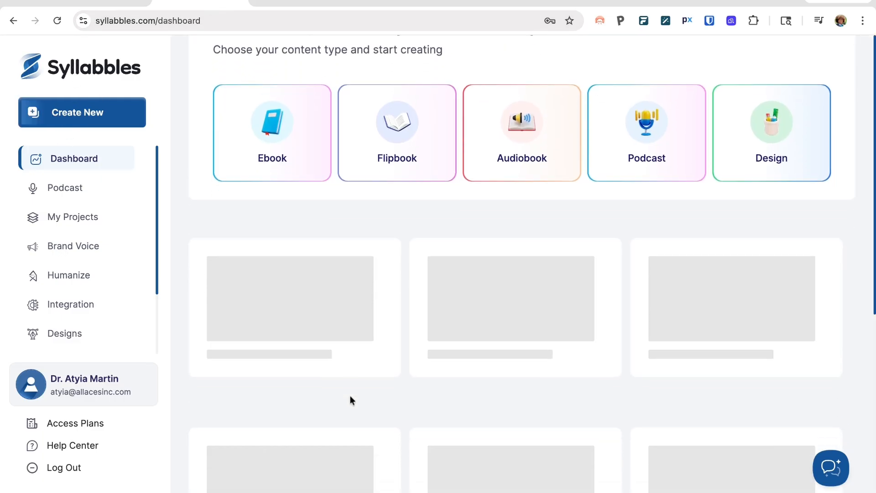
scroll(350, 400, "down", 2)
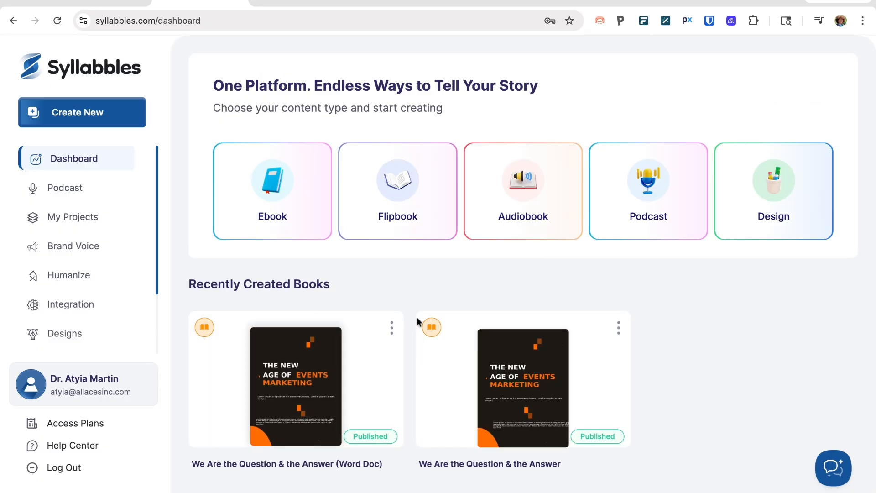
left_click(534, 372)
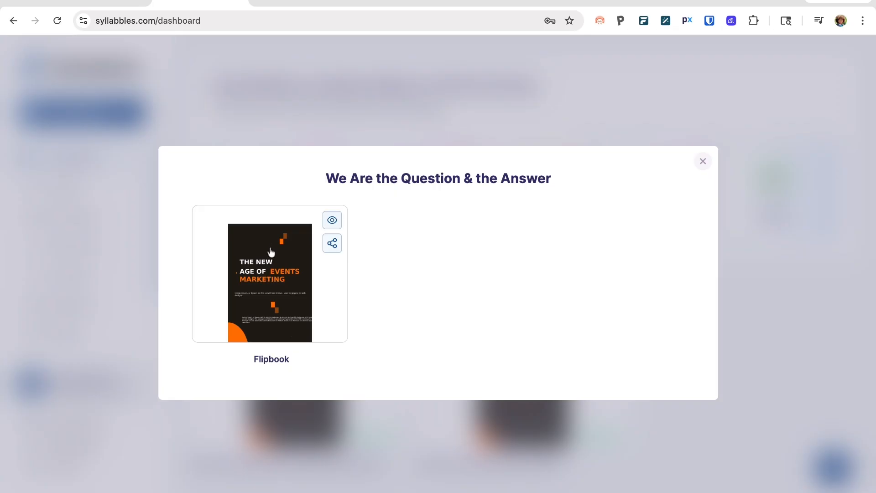
left_click(702, 162)
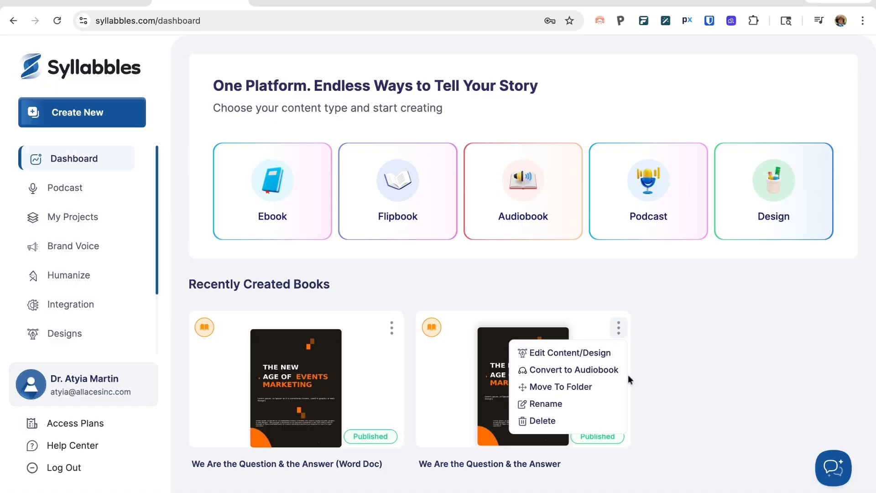
Start converting the book to an audiobook with the Conversational emotion and the Algieba voice
left_click(586, 373)
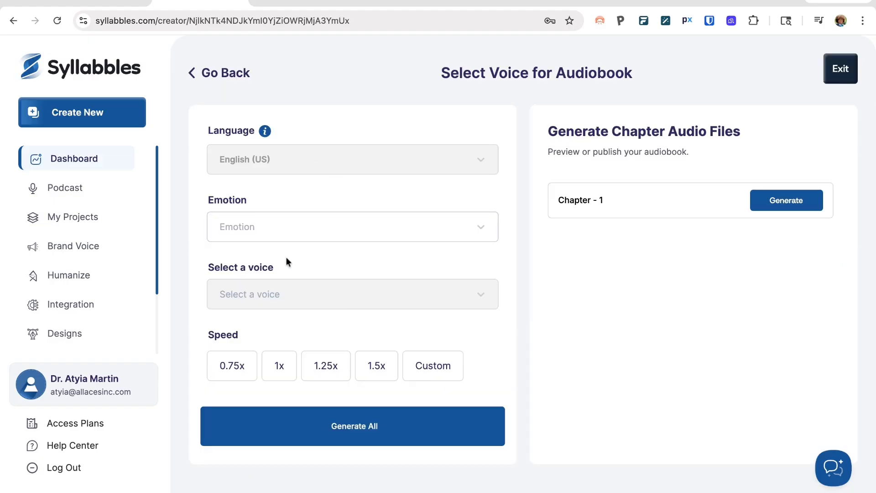
left_click(276, 227)
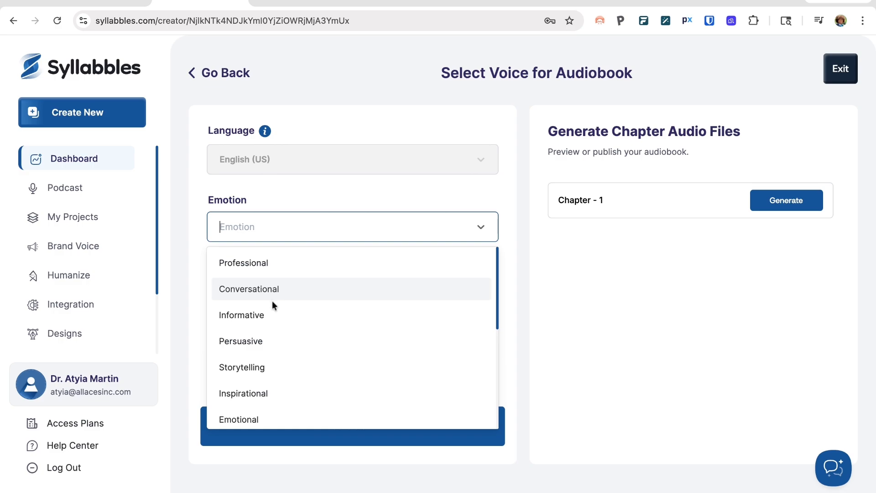
left_click(261, 289)
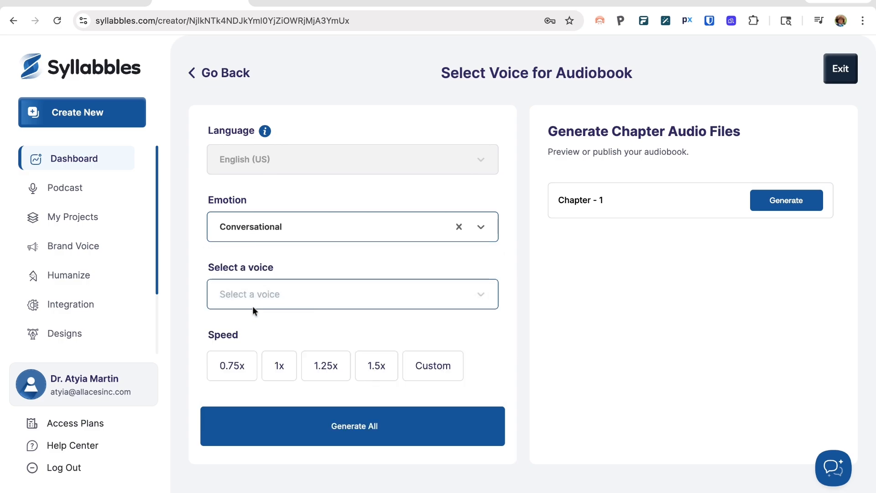
left_click(250, 294)
left_click(253, 467)
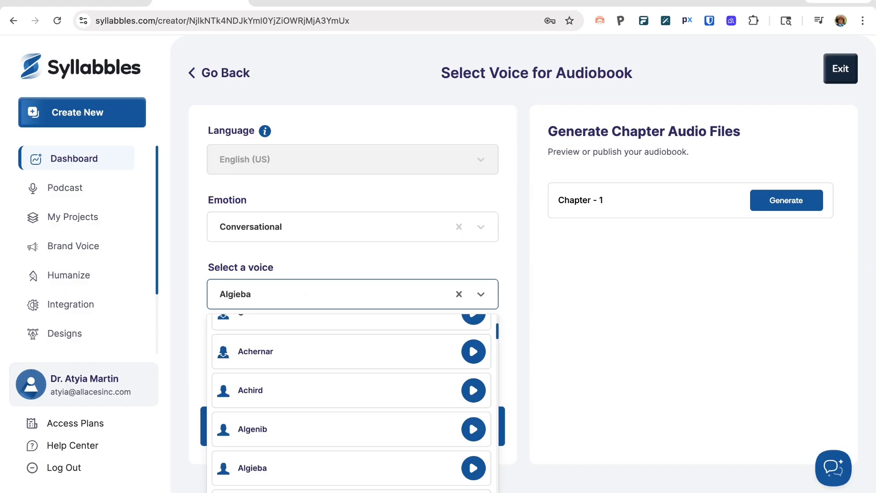
Examine the other available narrator voices while keeping Algieba selected
scroll(321, 338, "up", 1)
scroll(322, 338, "down", 10)
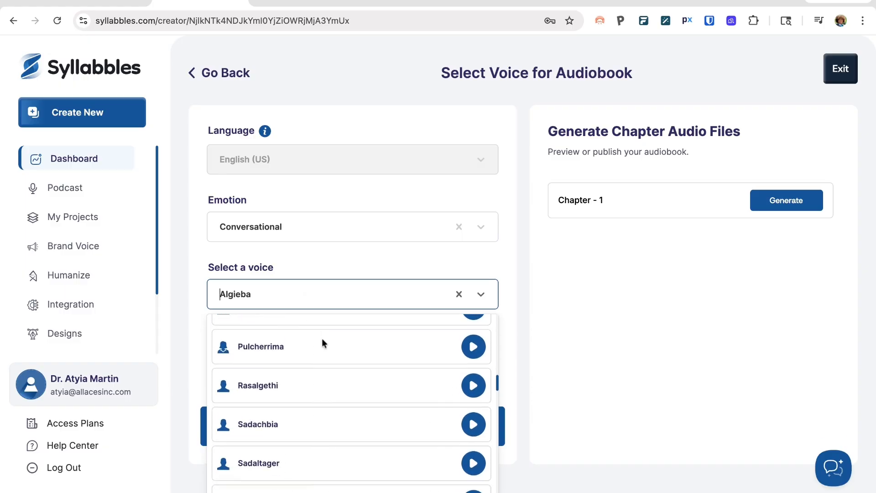
scroll(322, 339, "down", 3)
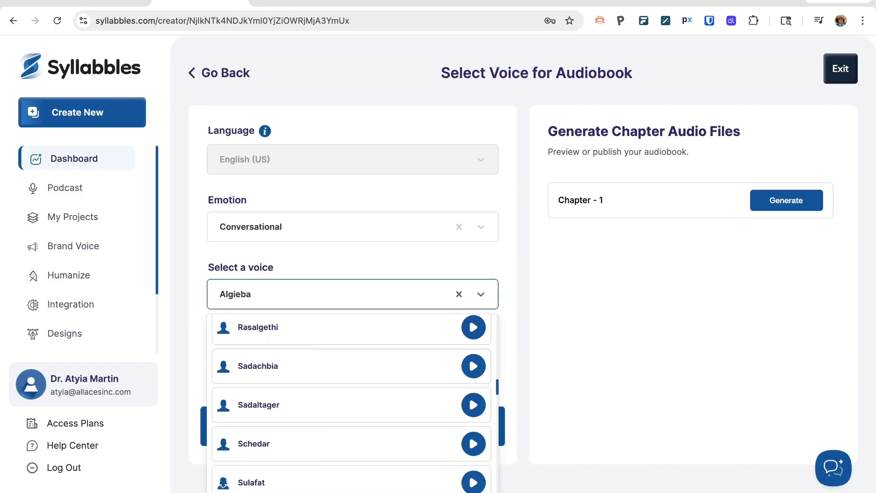
scroll(322, 339, "down", 2)
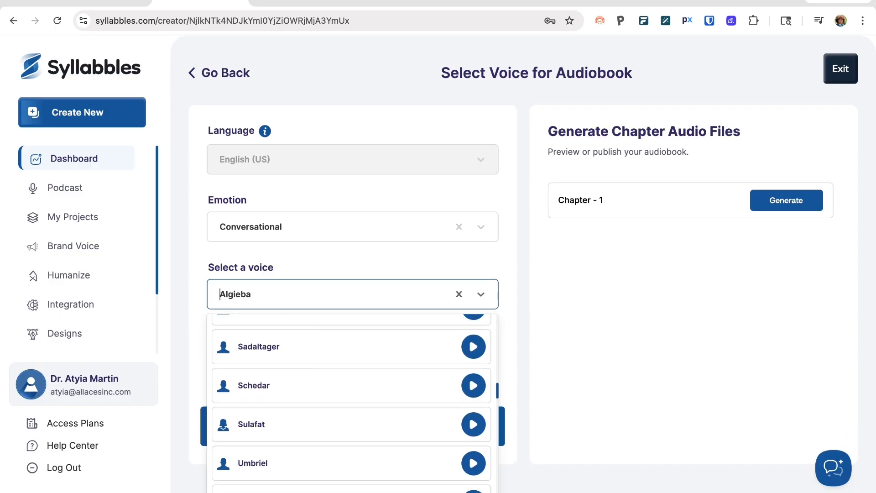
scroll(351, 403, "down", 4)
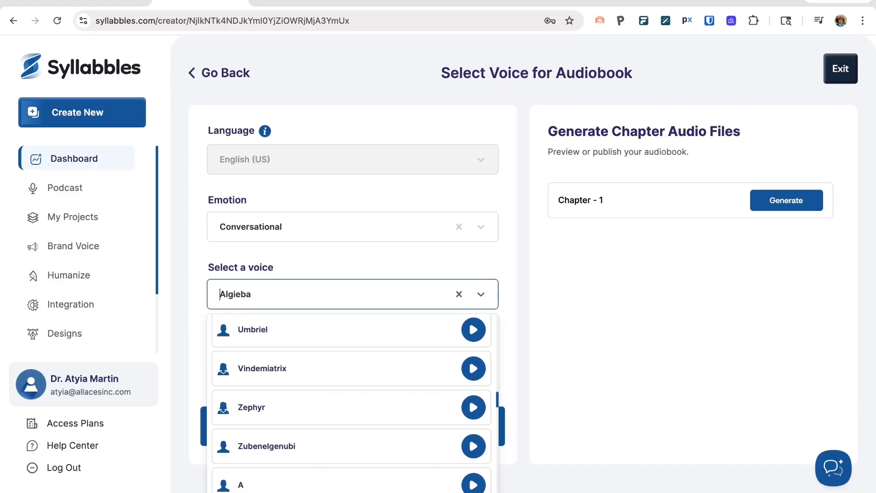
scroll(351, 403, "down", 1)
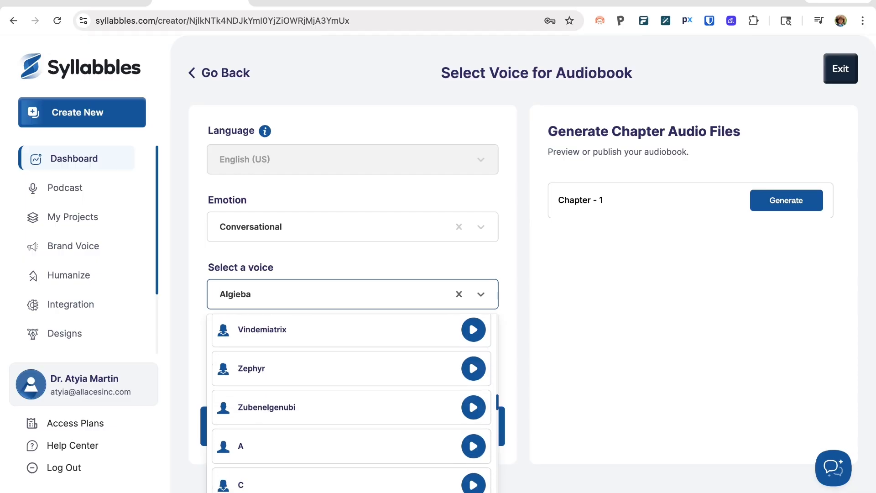
scroll(351, 403, "down", 2)
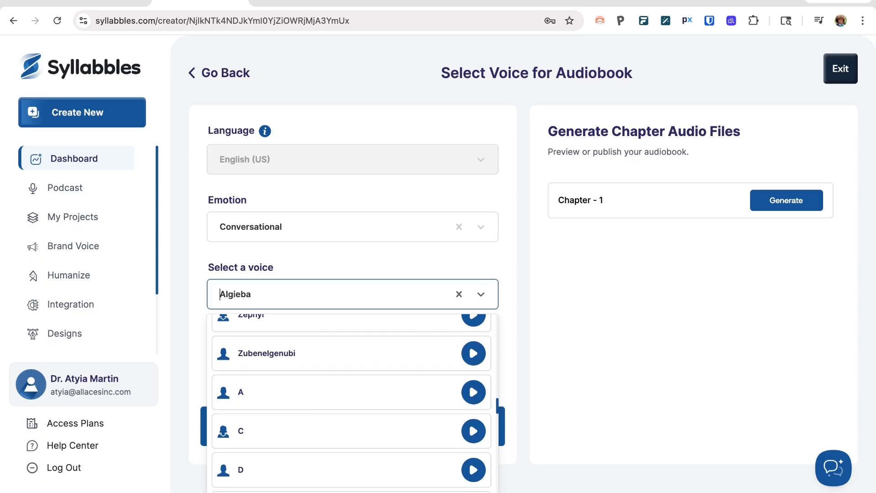
scroll(352, 403, "up", 1)
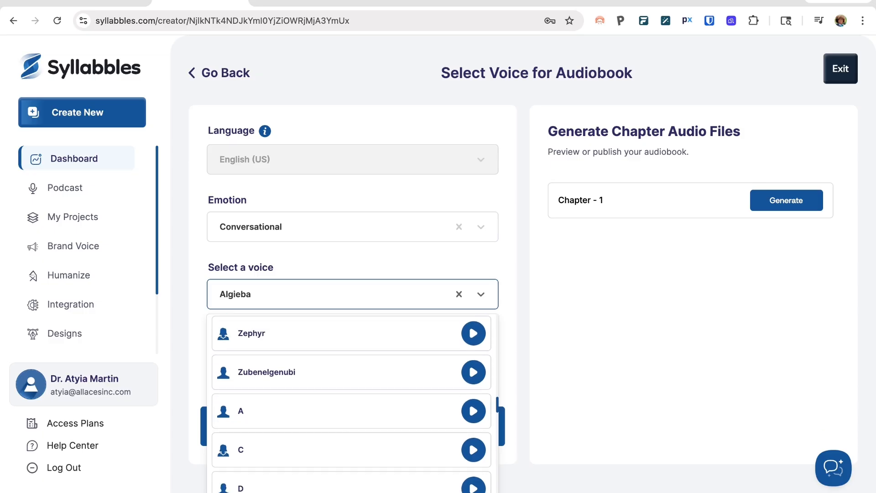
left_click(338, 265)
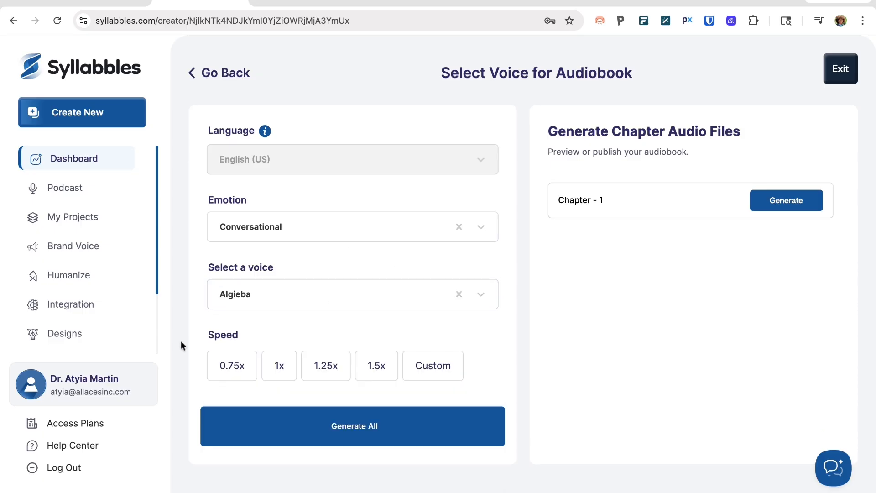
Set the narration speed to 1x and generate the audio for all chapters
left_click(354, 420)
left_click(372, 428)
left_click(322, 368)
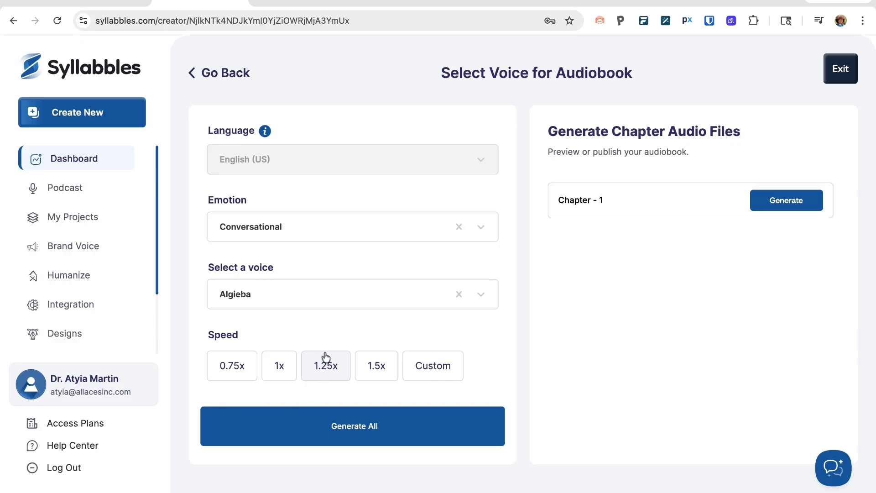
left_click(283, 364)
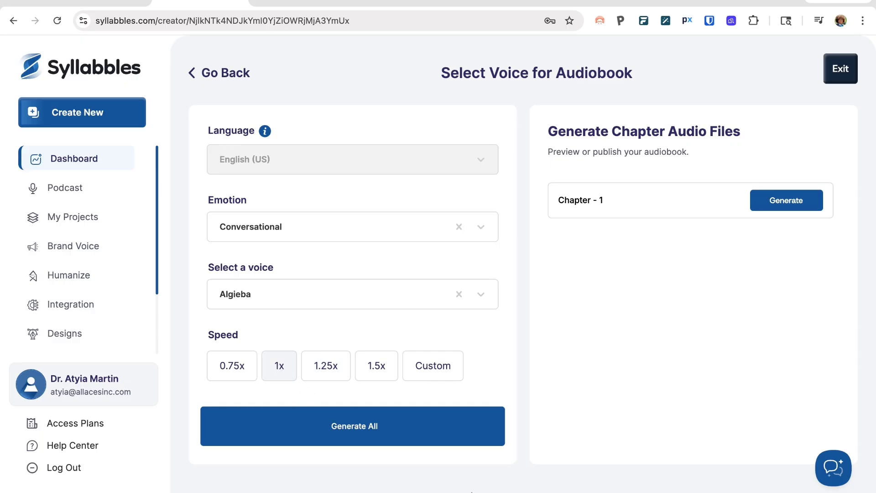
left_click(372, 425)
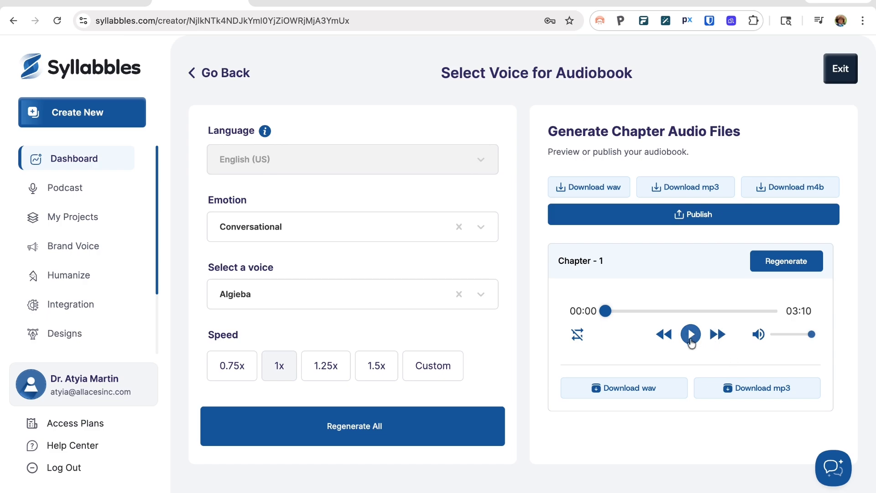
Listen to a short excerpt from the middle of the generated Chapter 1 audio, starting at 01:31
left_click(686, 310)
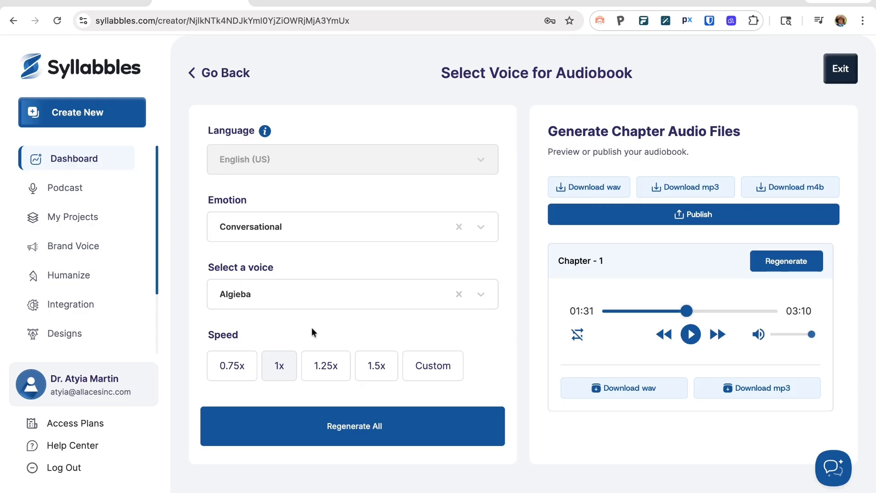
left_click(690, 335)
left_click(690, 335)
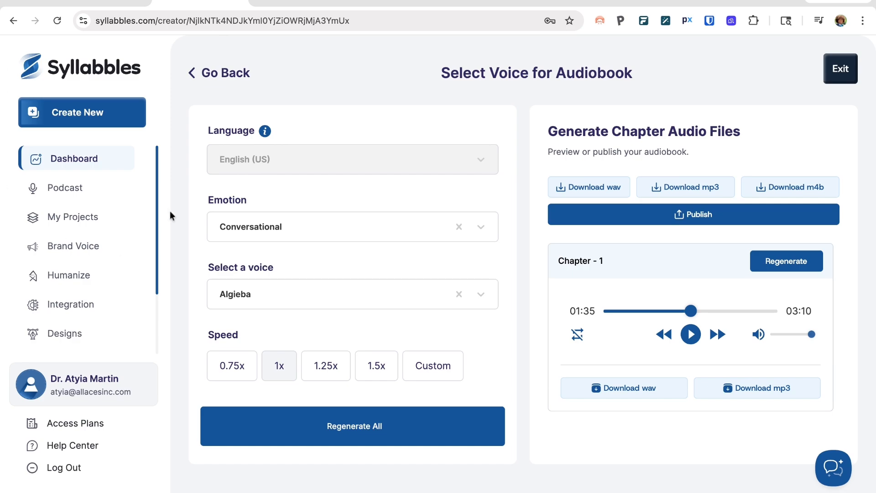
Return to the dashboard and start converting We Are the Question & the Answer to an audiobook with the Conversational emotion
left_click(84, 161)
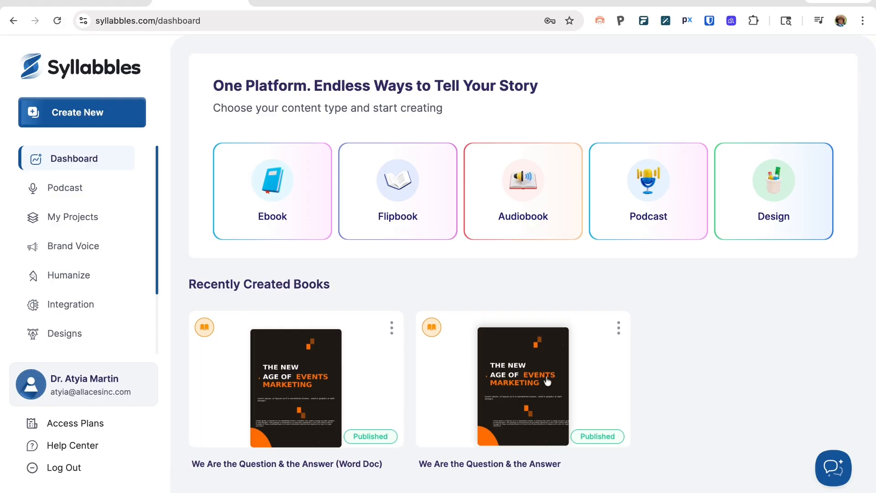
left_click(617, 331)
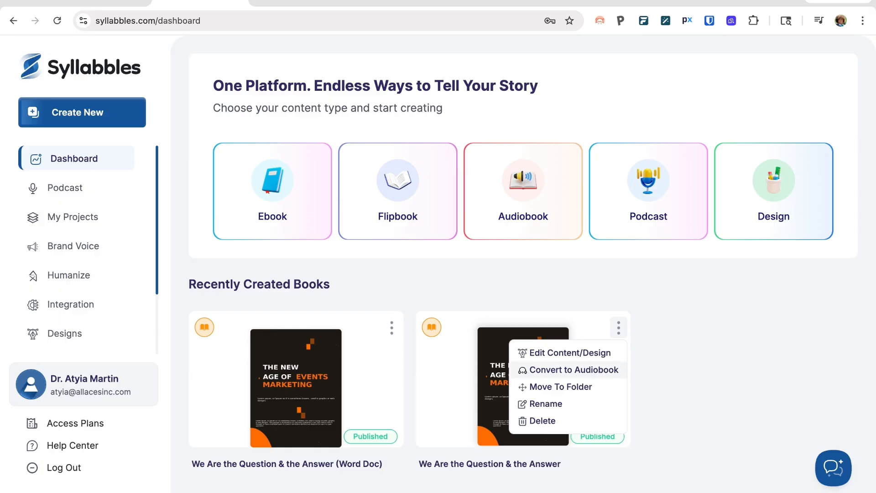
left_click(568, 370)
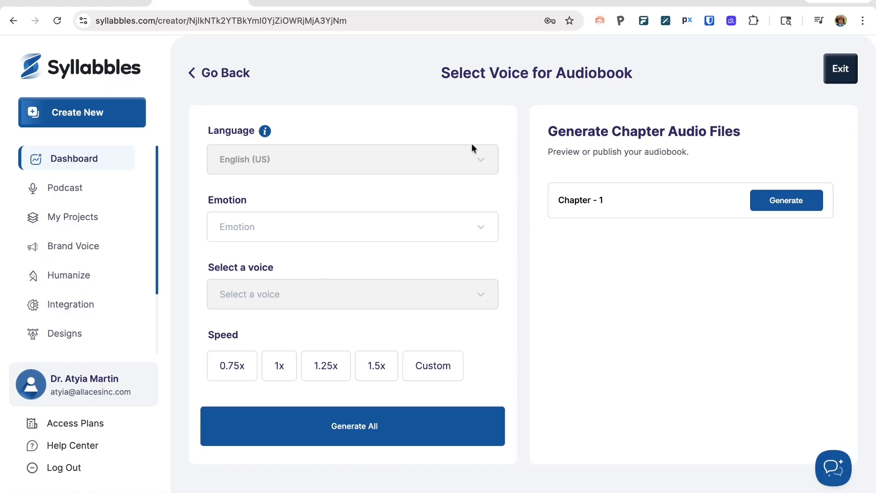
left_click(316, 231)
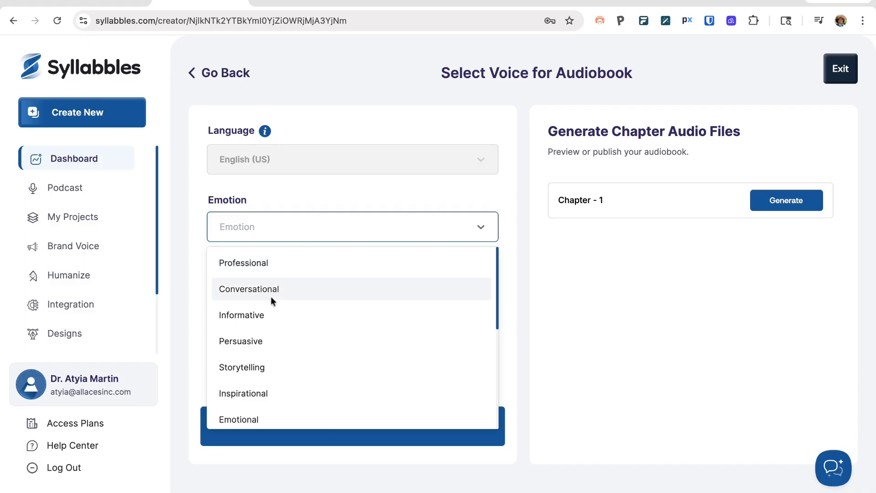
left_click(284, 288)
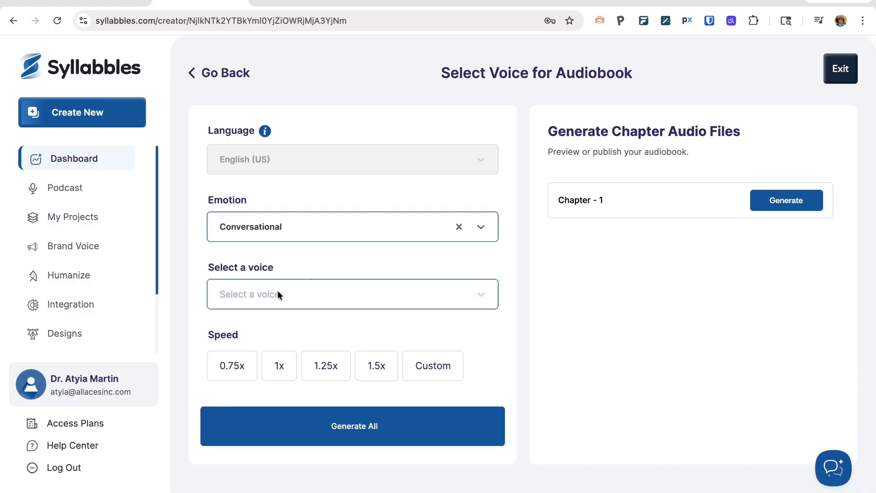
Preview the Callirrhoe and Charon voices, choose Charon and set the narration speed to 1x
left_click(272, 296)
scroll(307, 458, "down", 8)
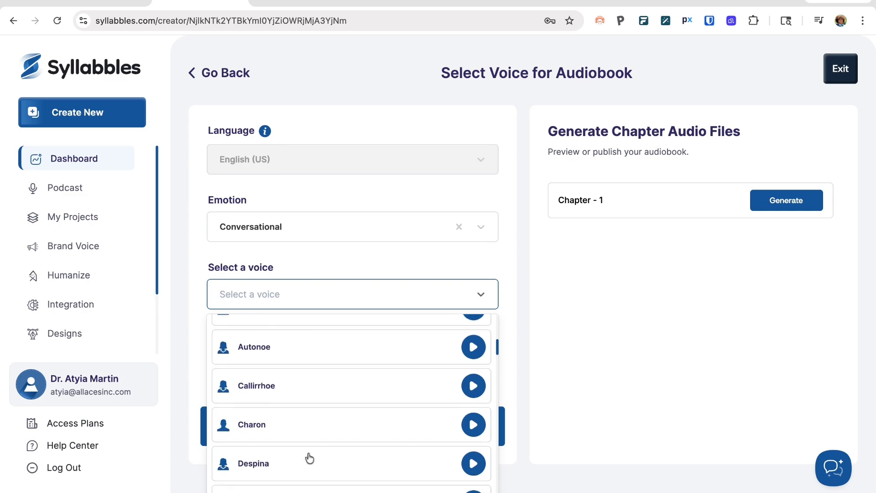
left_click(473, 386)
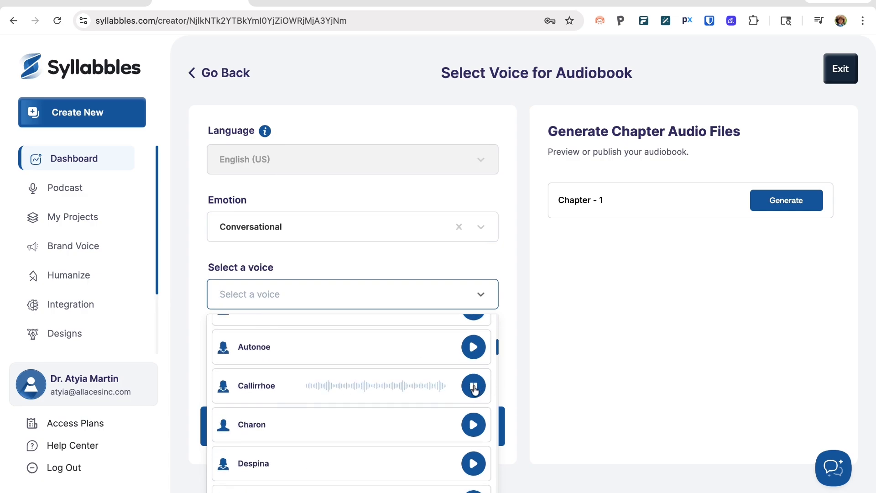
left_click(473, 424)
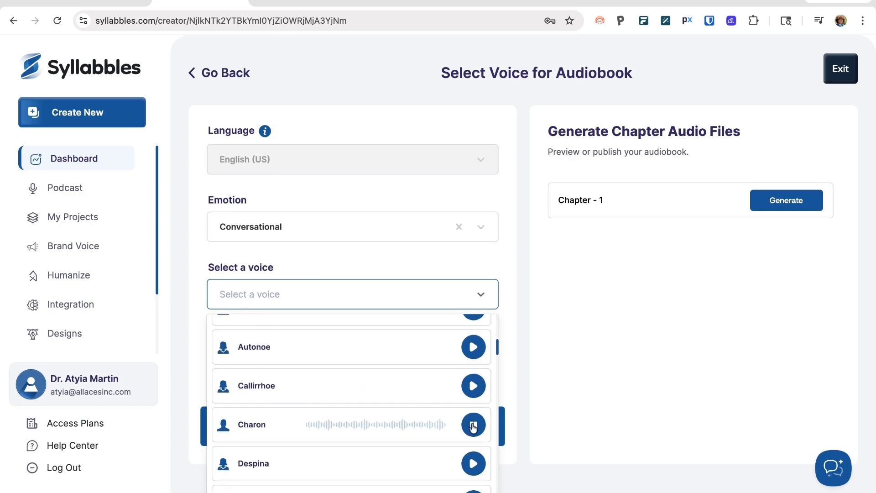
left_click(398, 424)
left_click(276, 369)
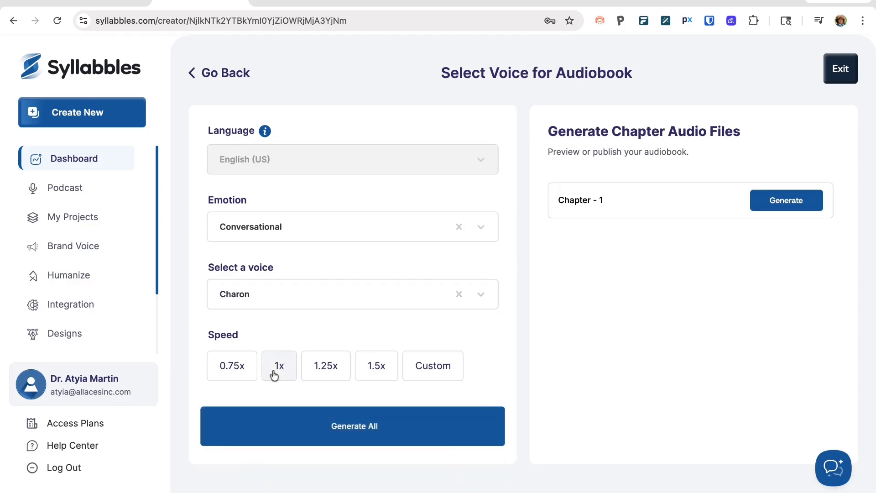
Try to generate the audio for all chapters and go back from the audiobook voice selection to the dashboard
left_click(401, 431)
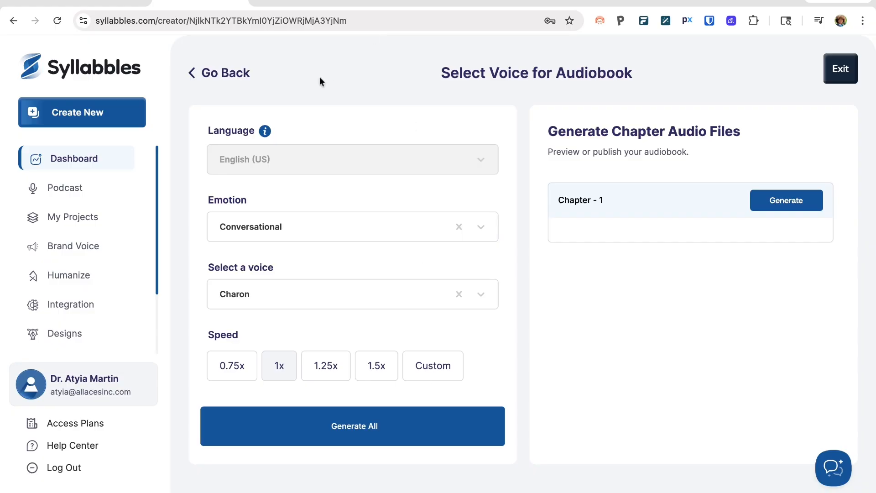
left_click(219, 73)
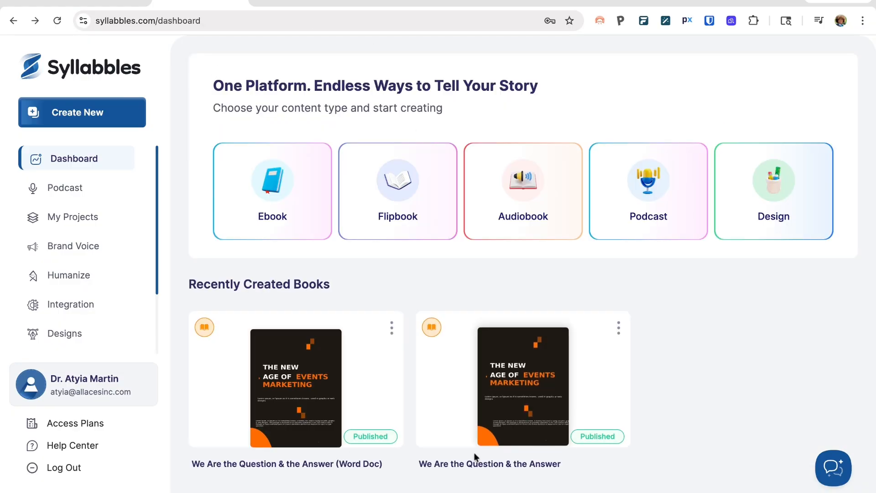
Preview the published flipbook of We Are the Question & the Answer and page forward from the cover into its chapters
left_click(532, 382)
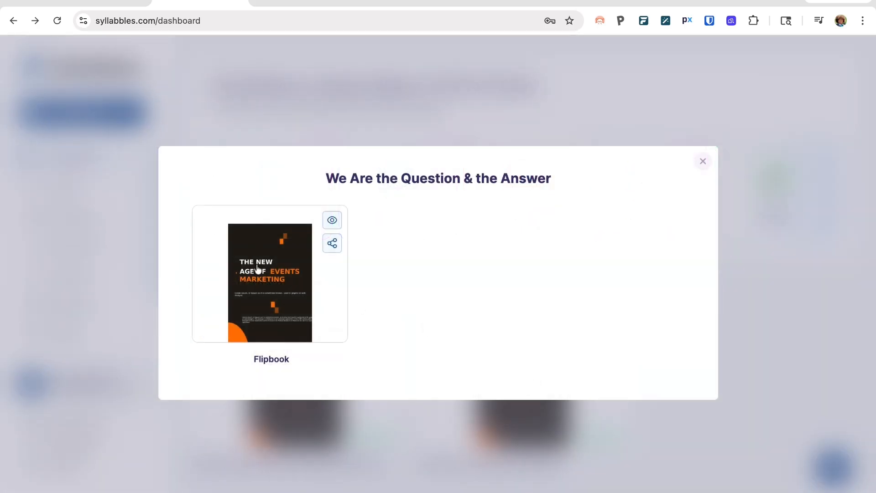
left_click(332, 220)
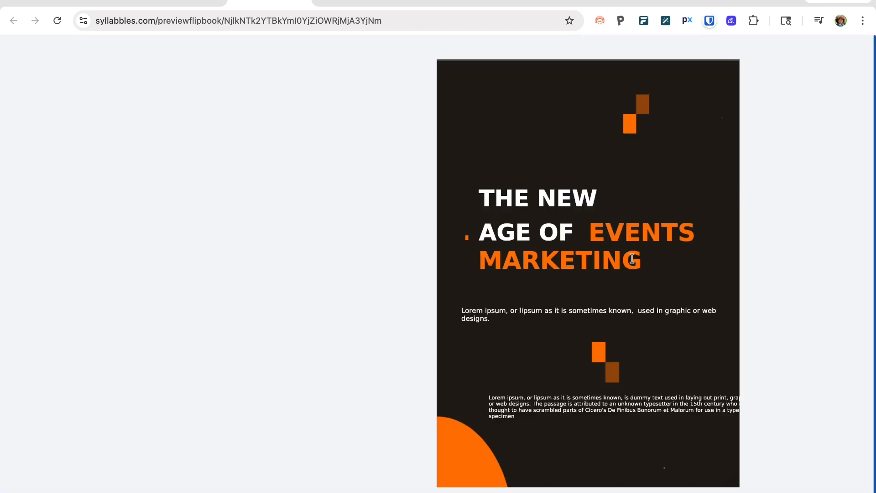
left_click(632, 258)
left_click(631, 258)
left_click(632, 258)
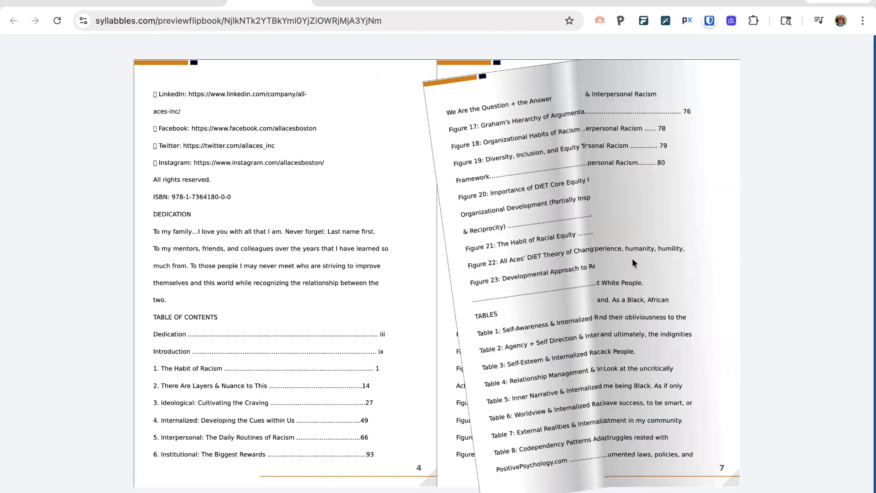
left_click(631, 258)
left_click(631, 258)
left_click(631, 258)
left_click(631, 259)
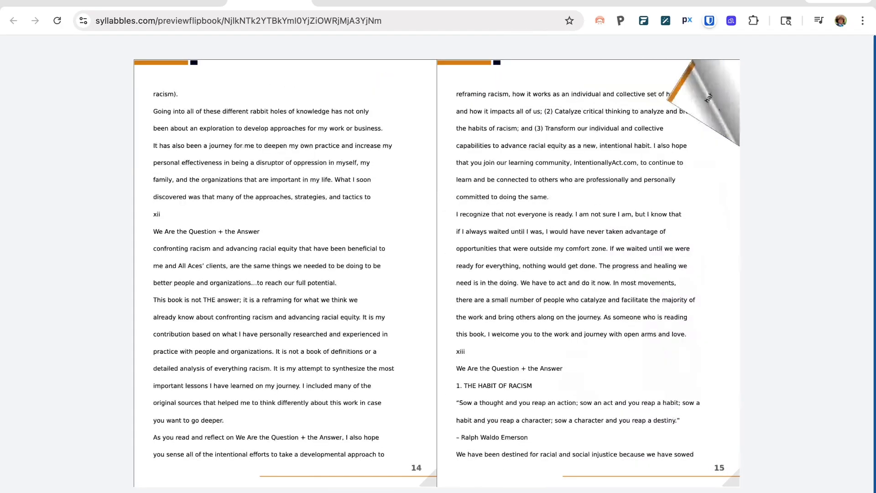
left_click(632, 258)
left_click(632, 258)
key("Right")
key("Right")
key("Right")
key("Right")
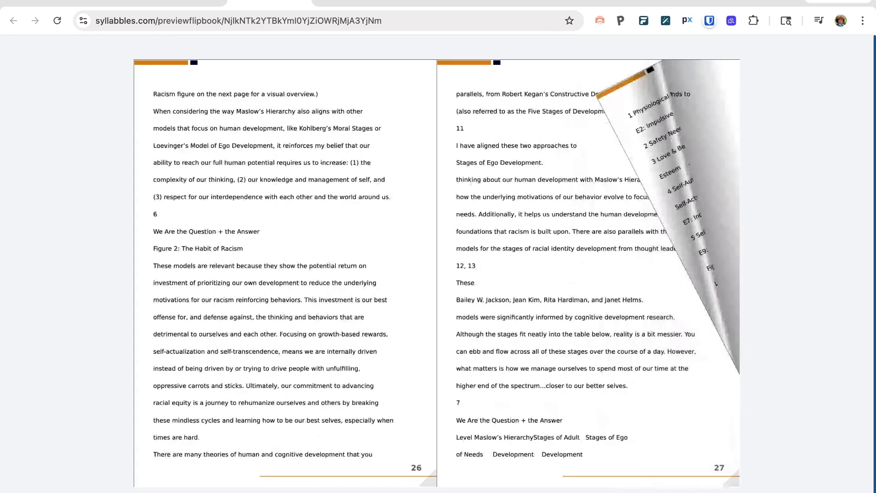
Switch back from the flipbook preview, close the book's format dialog and return from the book editor to the dashboard
left_click(166, 5)
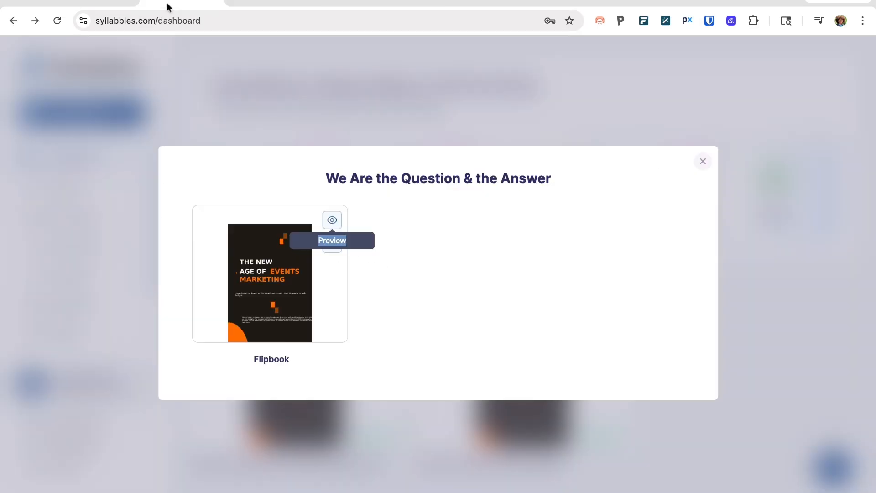
left_click(701, 162)
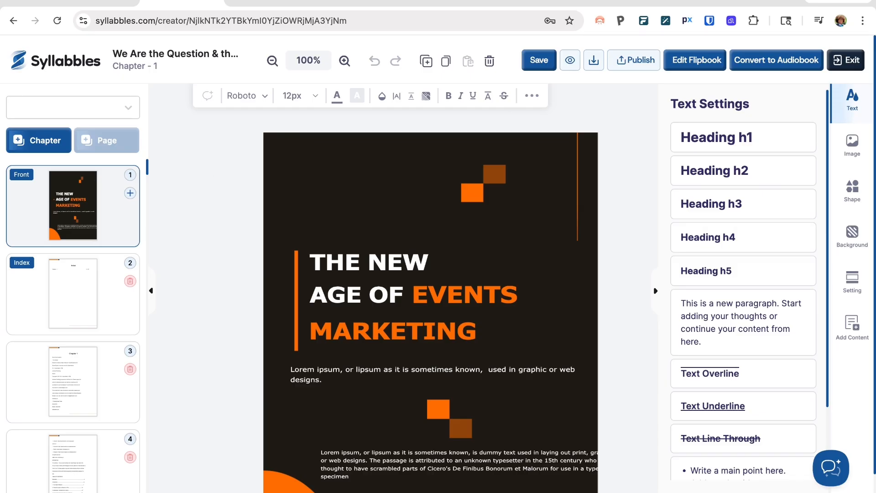
left_click(59, 66)
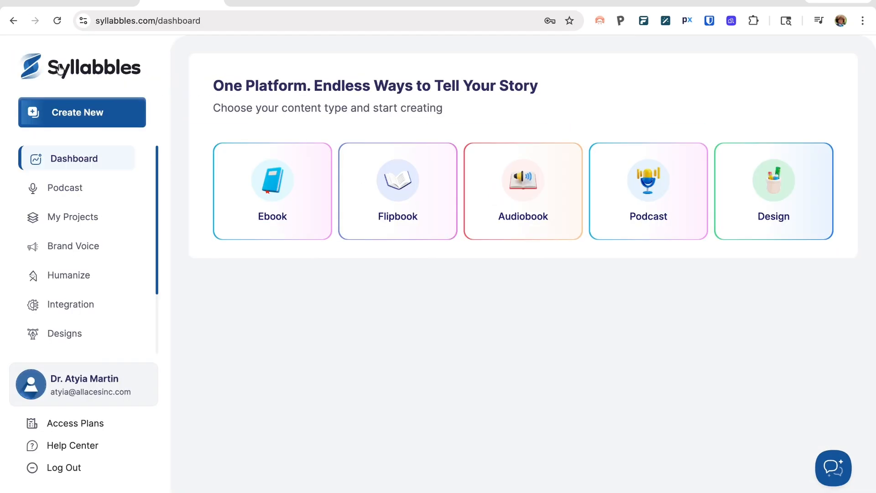